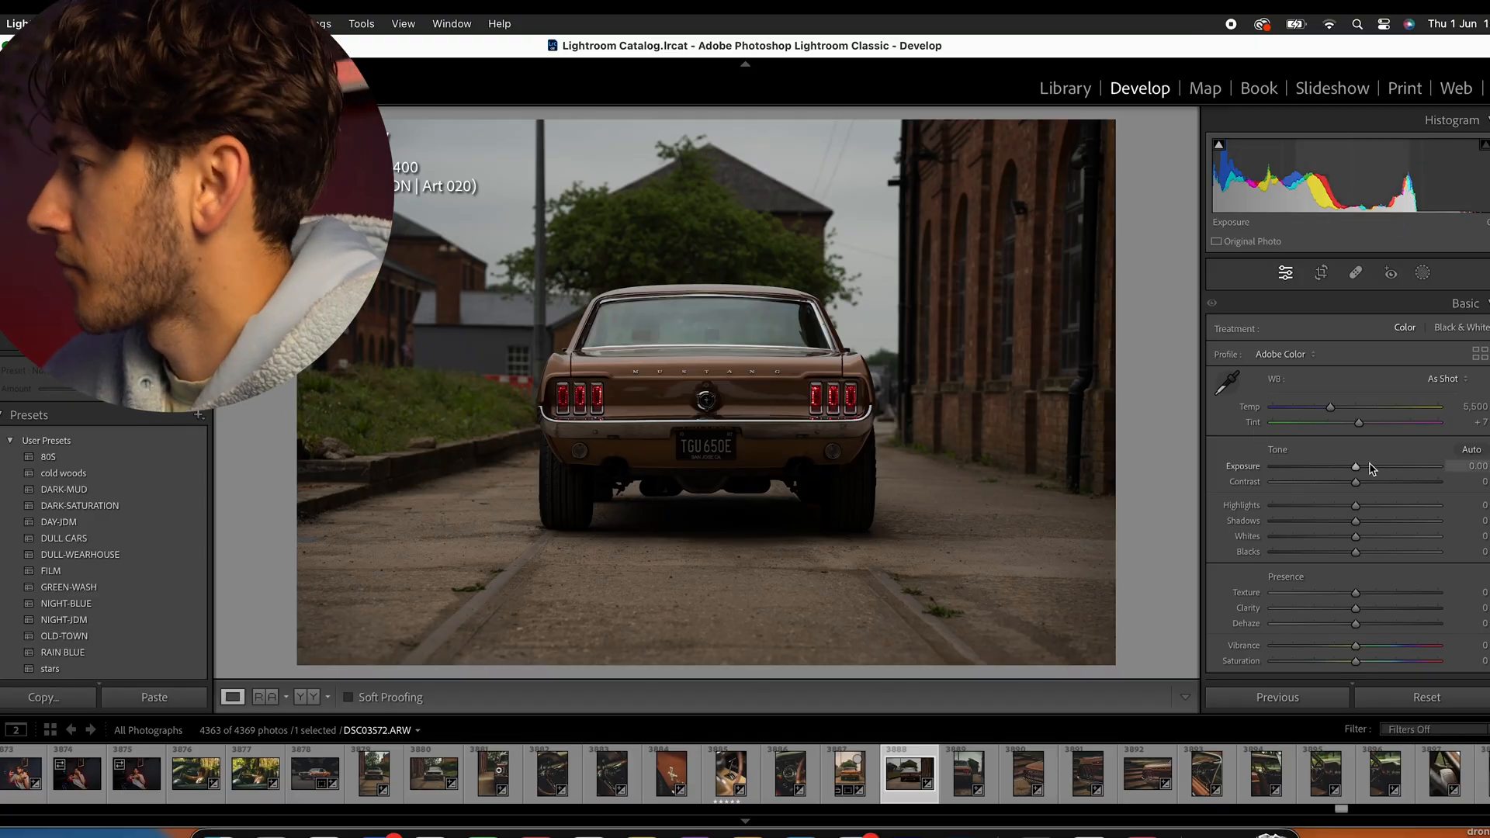
# - Inspect the ground beside the car's rear tyre up close and raise the photo's exposure to +0.90
pyautogui.moveTo(1358, 467); pyautogui.dragTo(1361, 468)
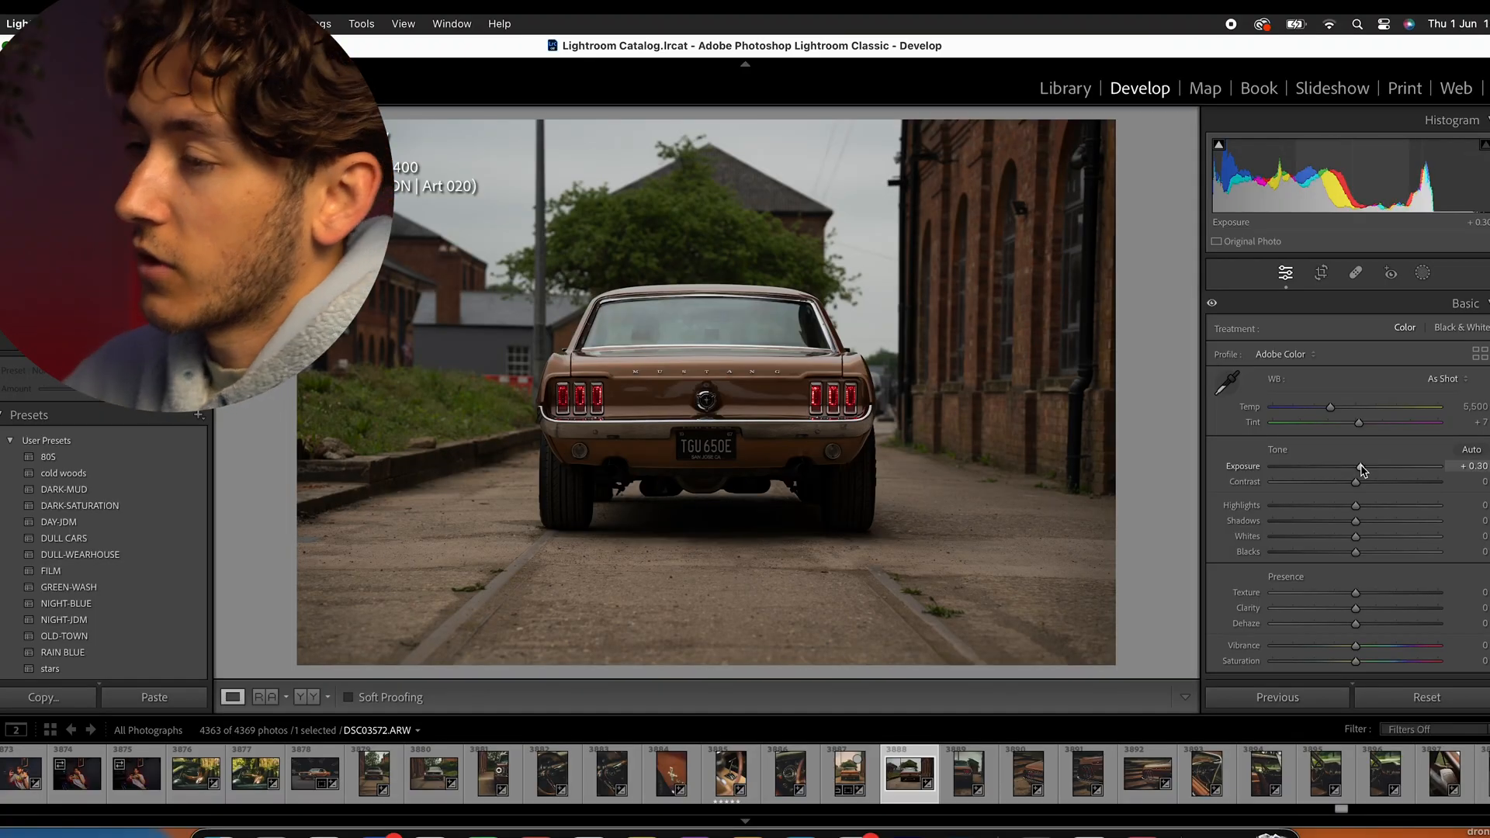
pyautogui.click(504, 577)
pyautogui.click(953, 582)
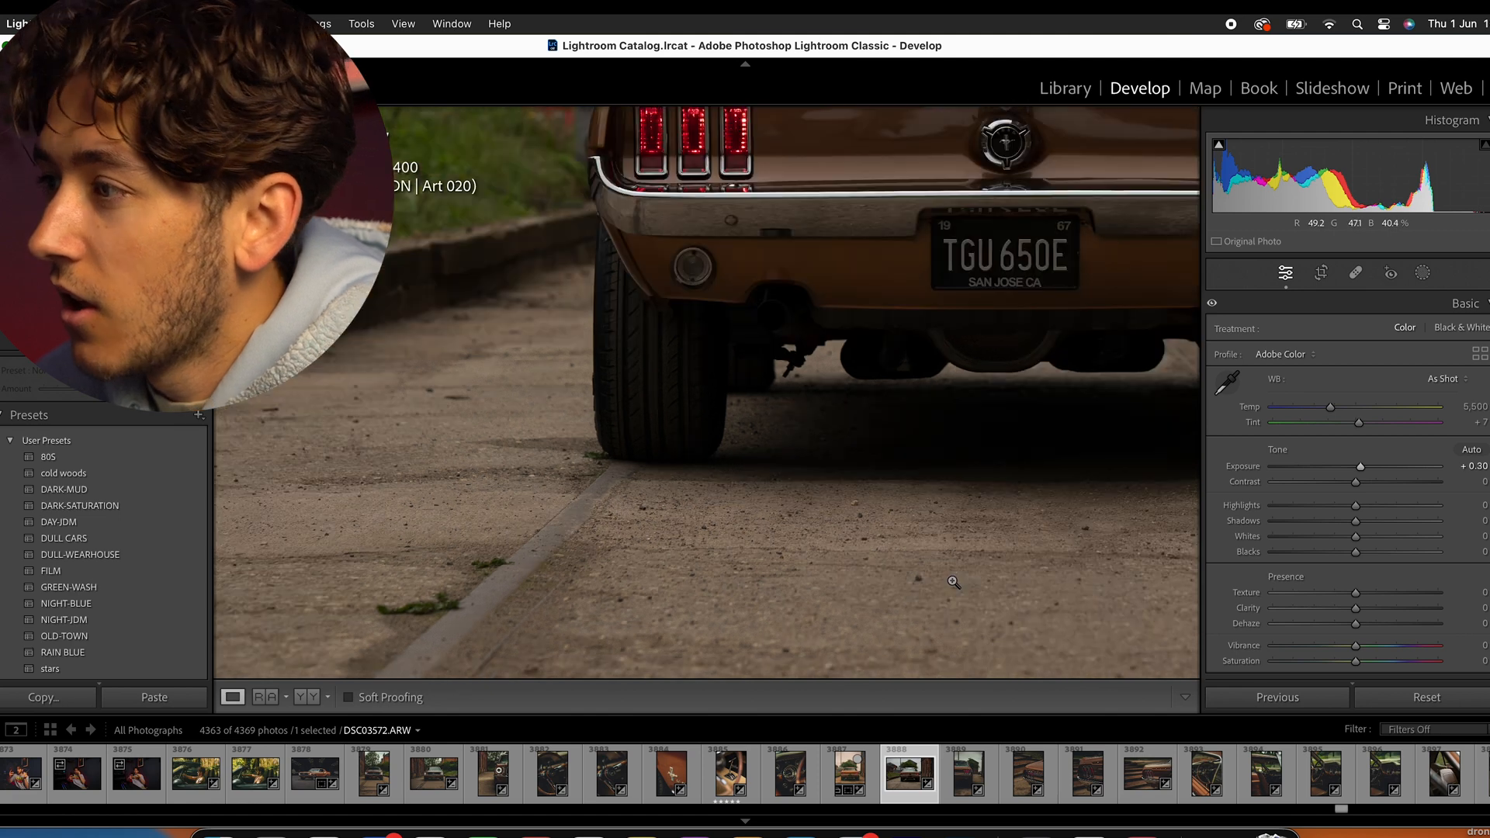
pyautogui.moveTo(516, 445); pyautogui.dragTo(737, 442)
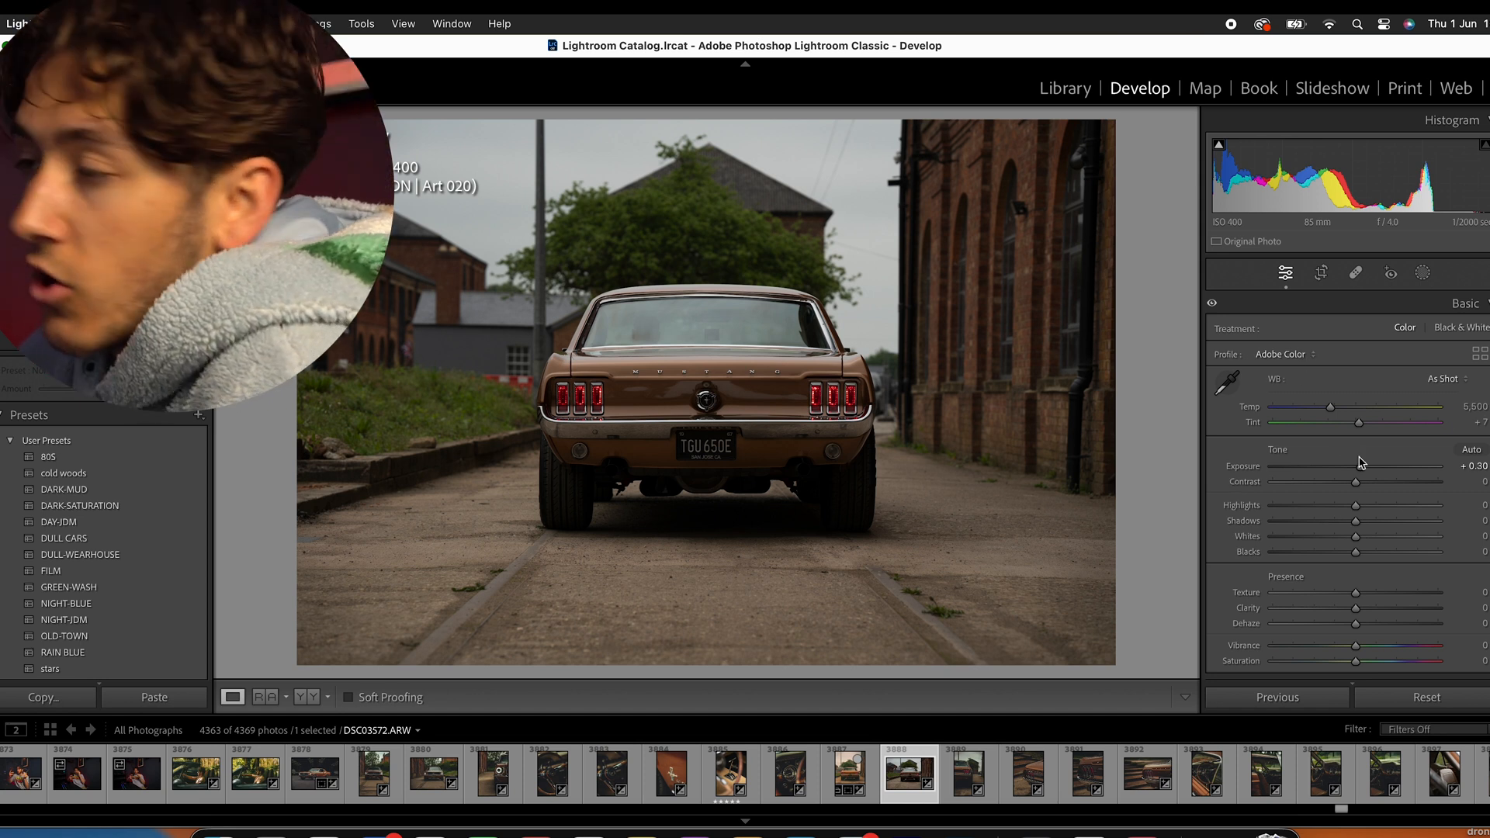
pyautogui.moveTo(1357, 465); pyautogui.dragTo(1370, 466)
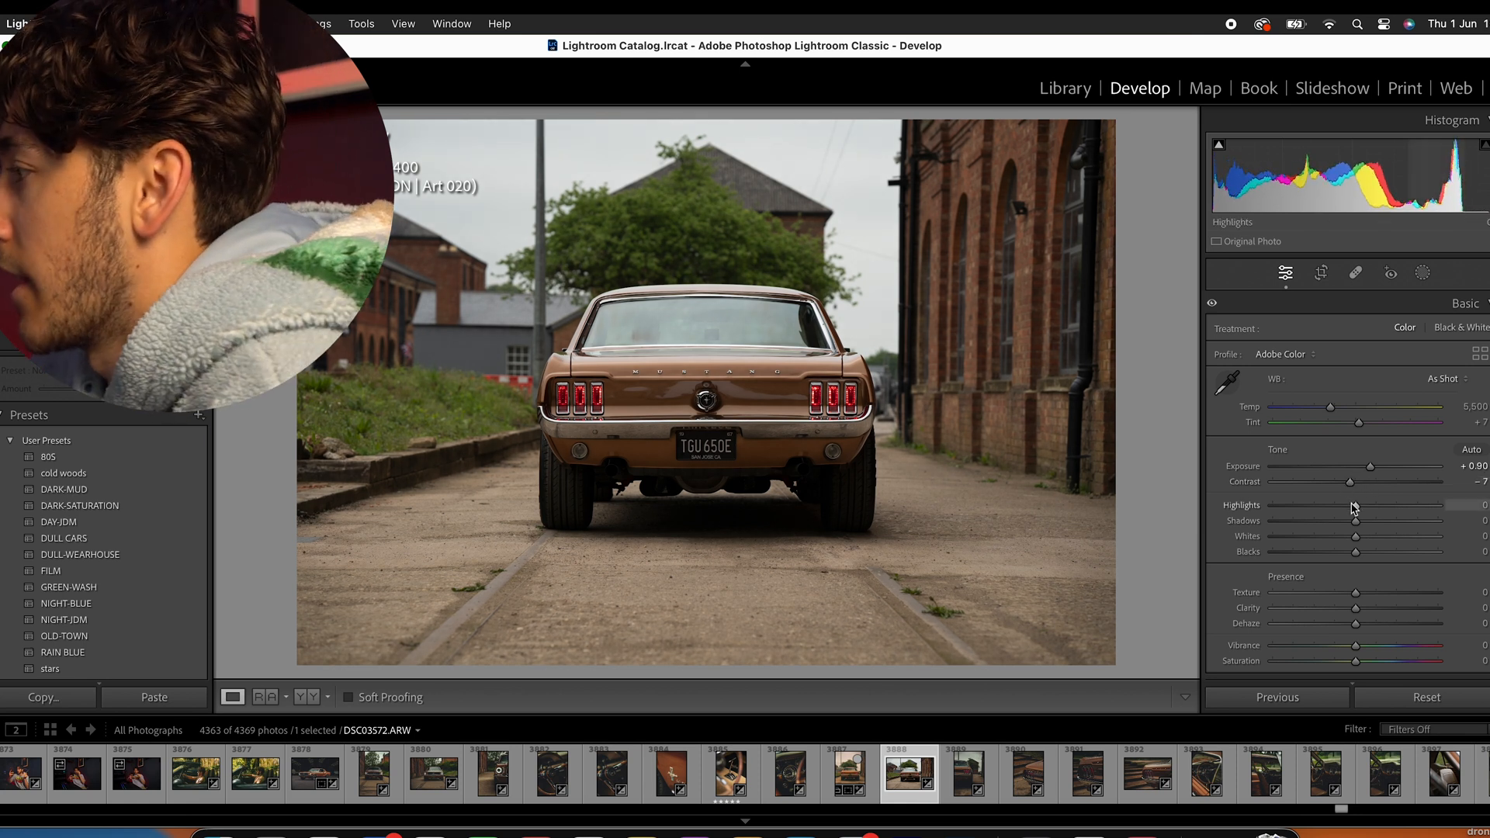
# - Set contrast to −6, highlights to −100, shadows to +33, whites to −7 and blacks to −5
pyautogui.moveTo(1352, 509)
pyautogui.mouseDown()
pyautogui.moveTo(1381, 506)
pyautogui.moveTo(1317, 494)
pyautogui.moveTo(1387, 491)
pyautogui.moveTo(1359, 492)
pyautogui.mouseUp()
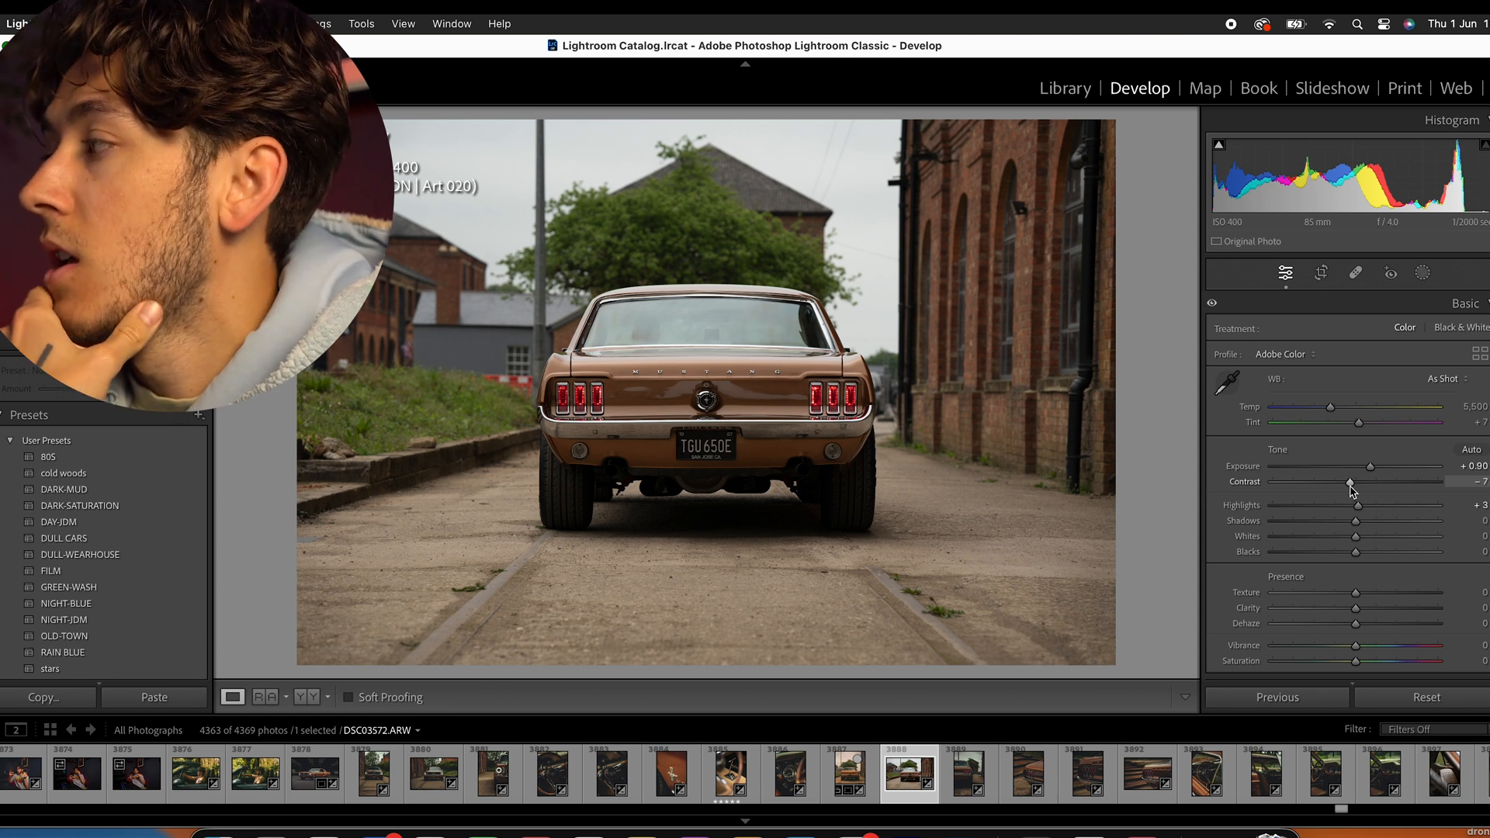
pyautogui.moveTo(1349, 488); pyautogui.dragTo(1279, 509)
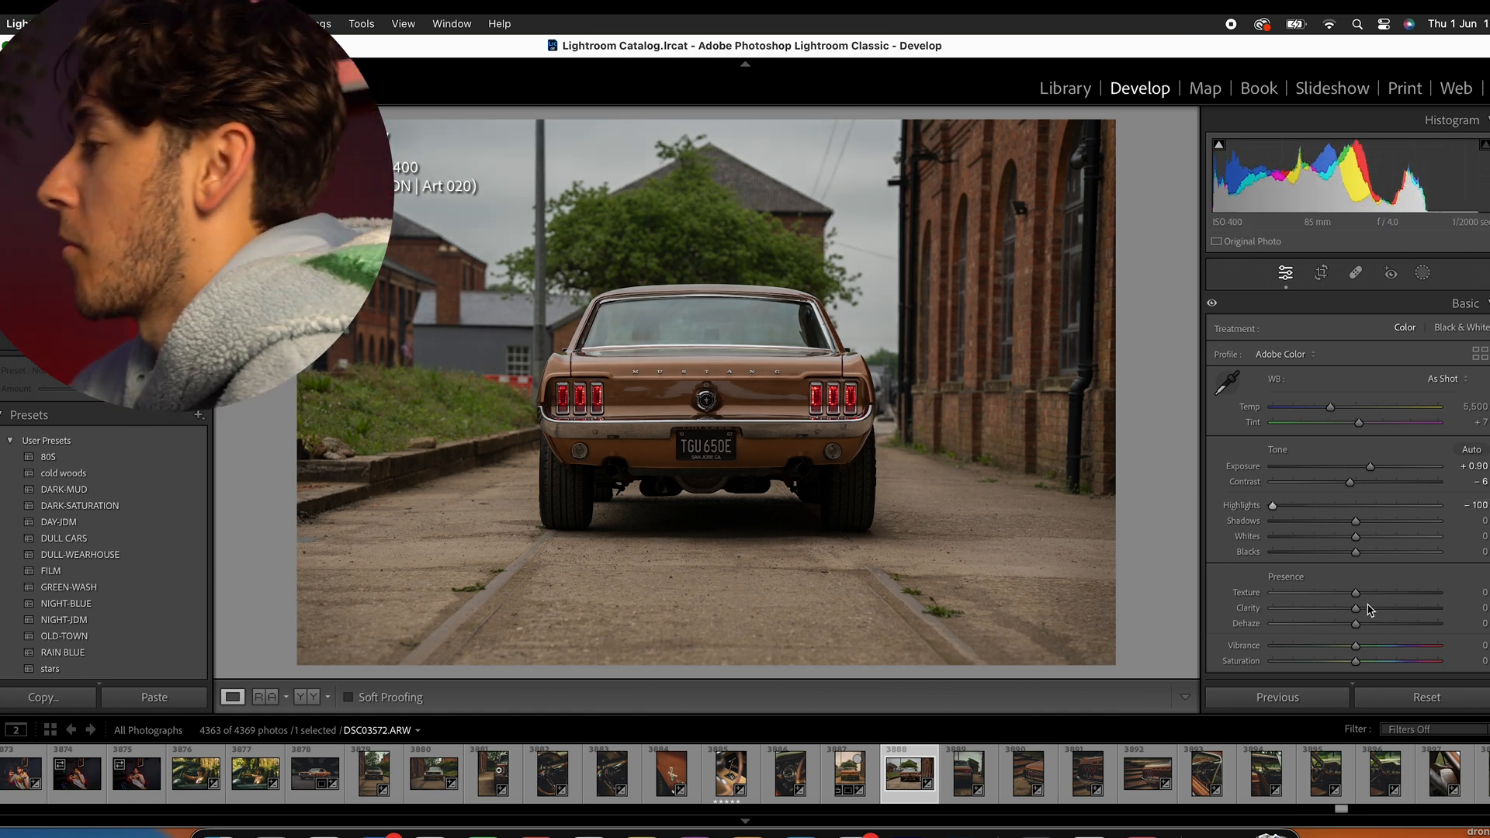
pyautogui.moveTo(1363, 521); pyautogui.dragTo(1443, 522)
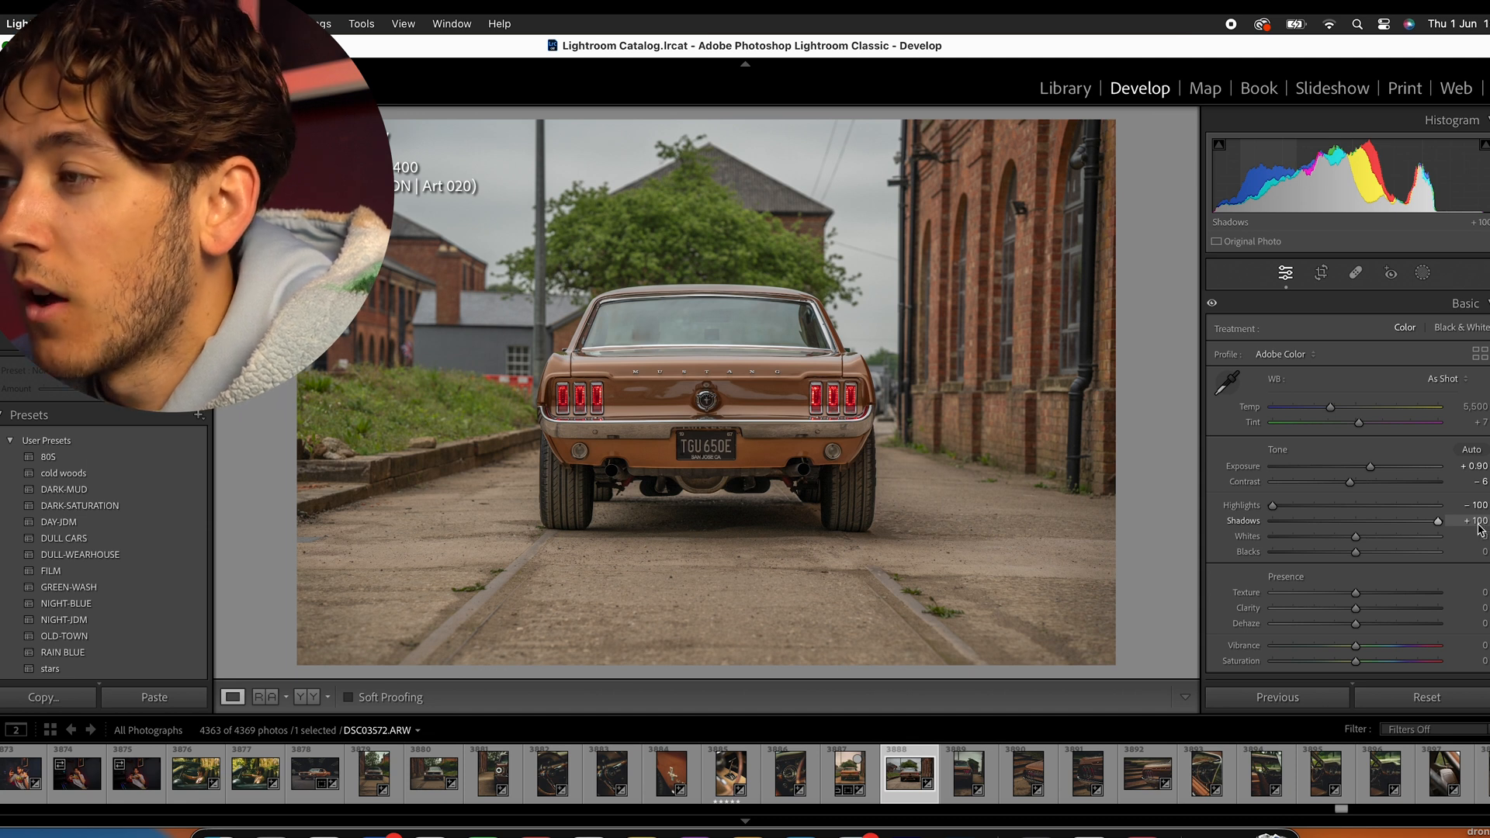
pyautogui.moveTo(1439, 528); pyautogui.dragTo(1399, 527)
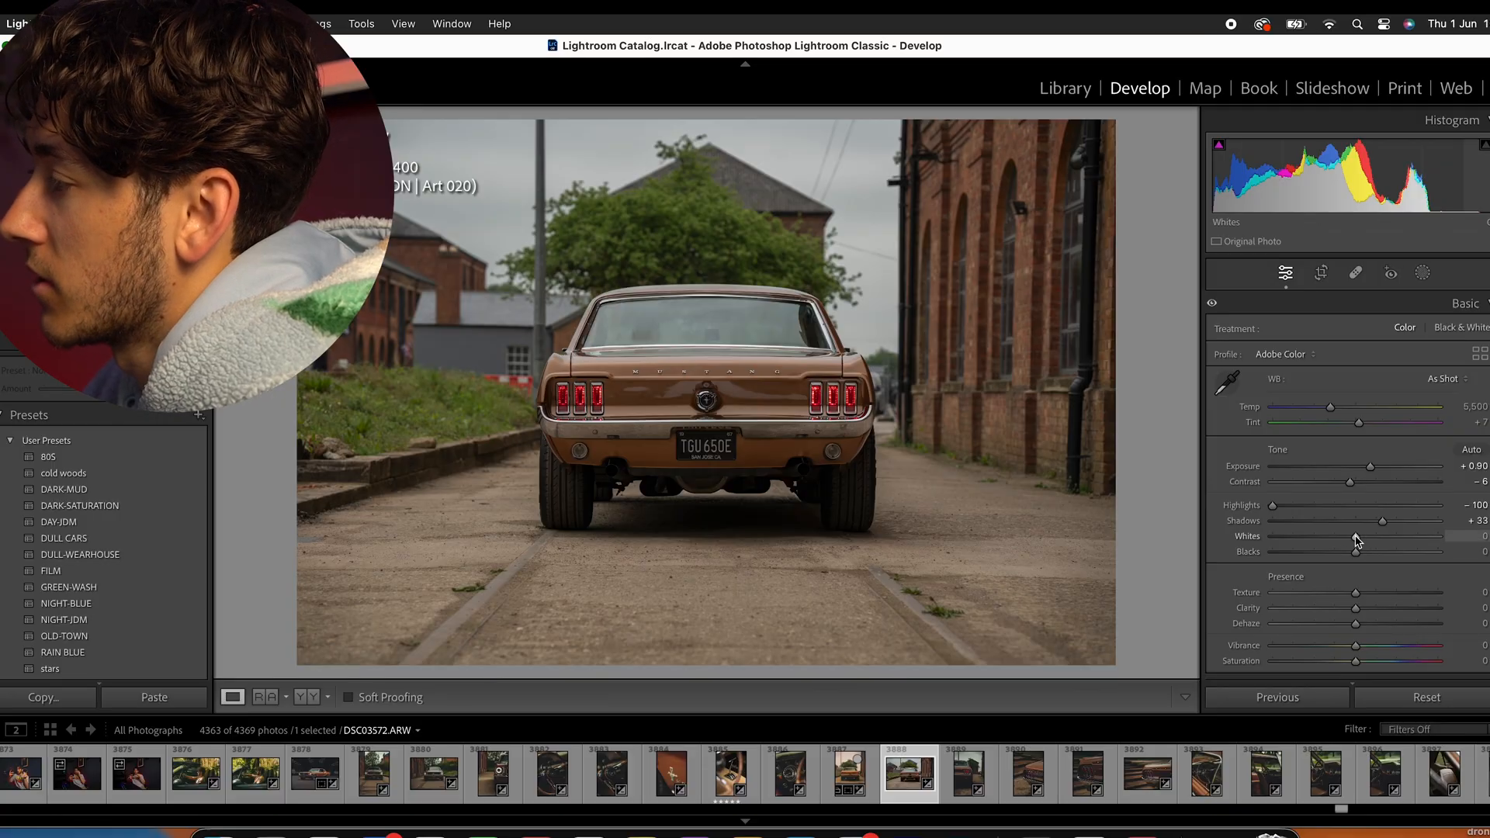
pyautogui.moveTo(1357, 541)
pyautogui.mouseDown()
pyautogui.moveTo(1334, 536)
pyautogui.moveTo(1354, 537)
pyautogui.mouseUp()
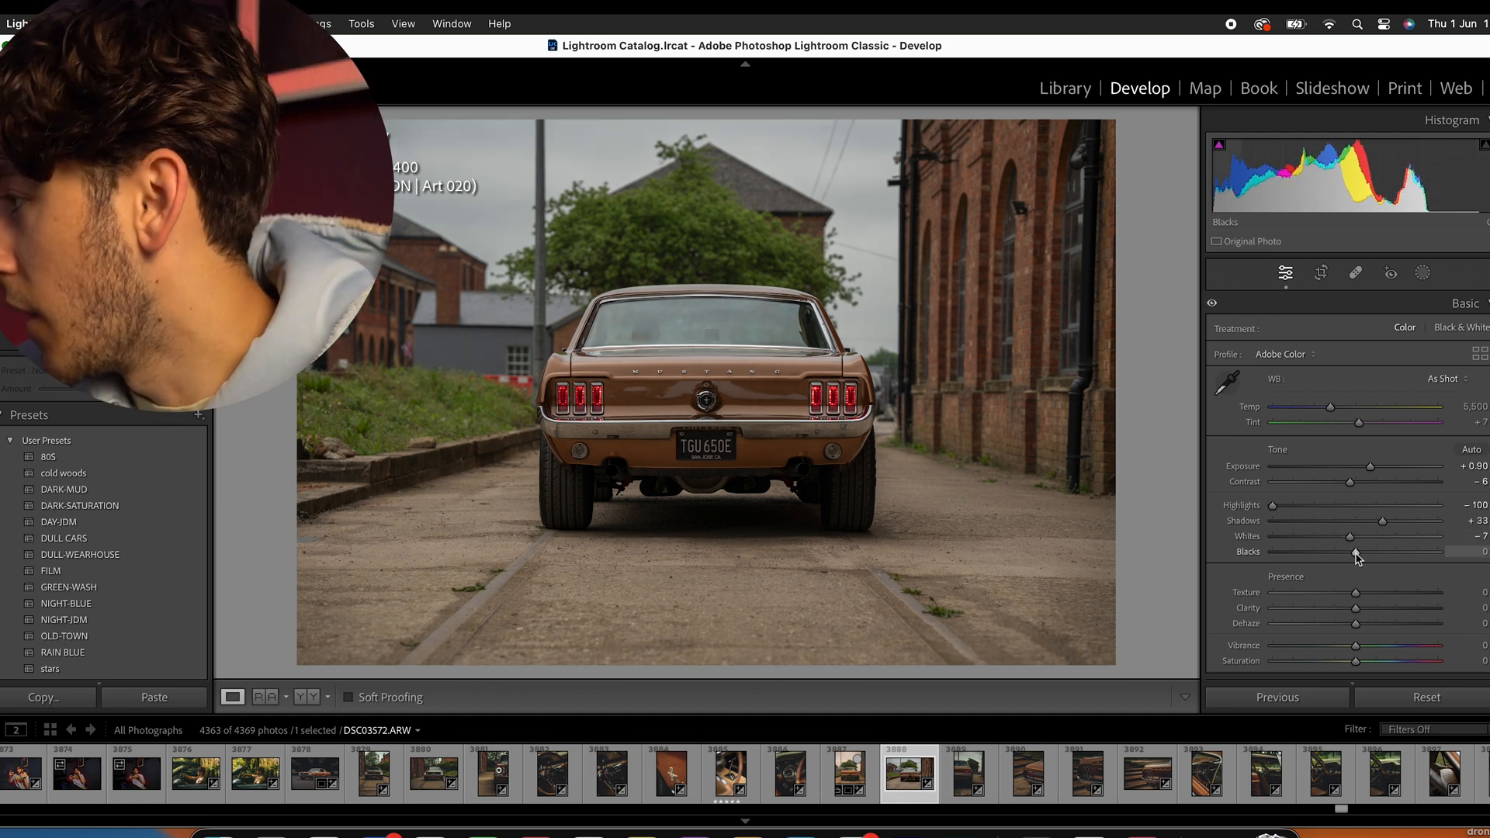
pyautogui.moveTo(1350, 557); pyautogui.dragTo(1353, 556)
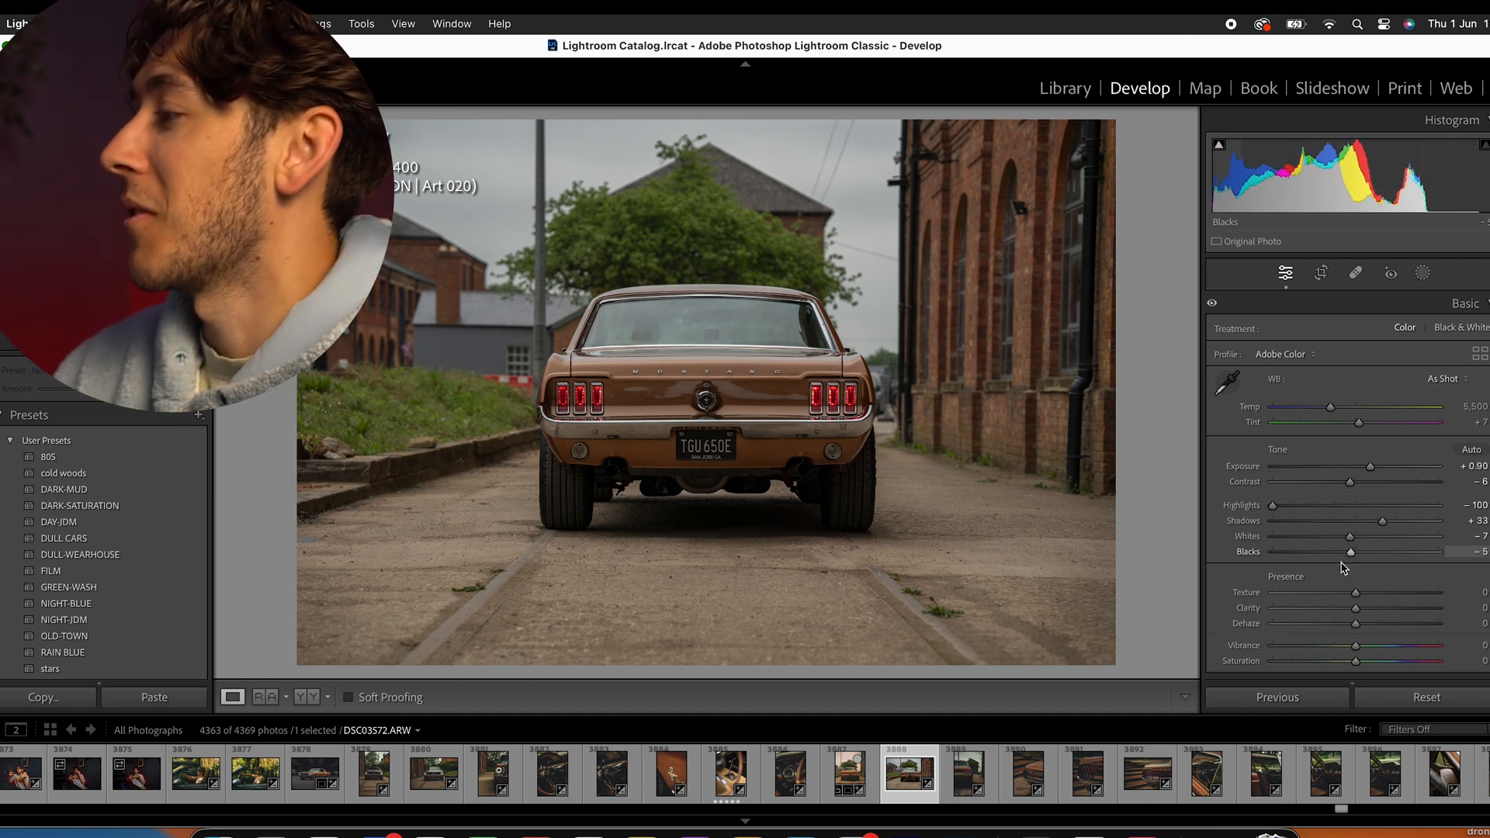
# - Set texture and clarity to +7 and keep dehaze at 0
pyautogui.scroll(-4, 1343, 568)
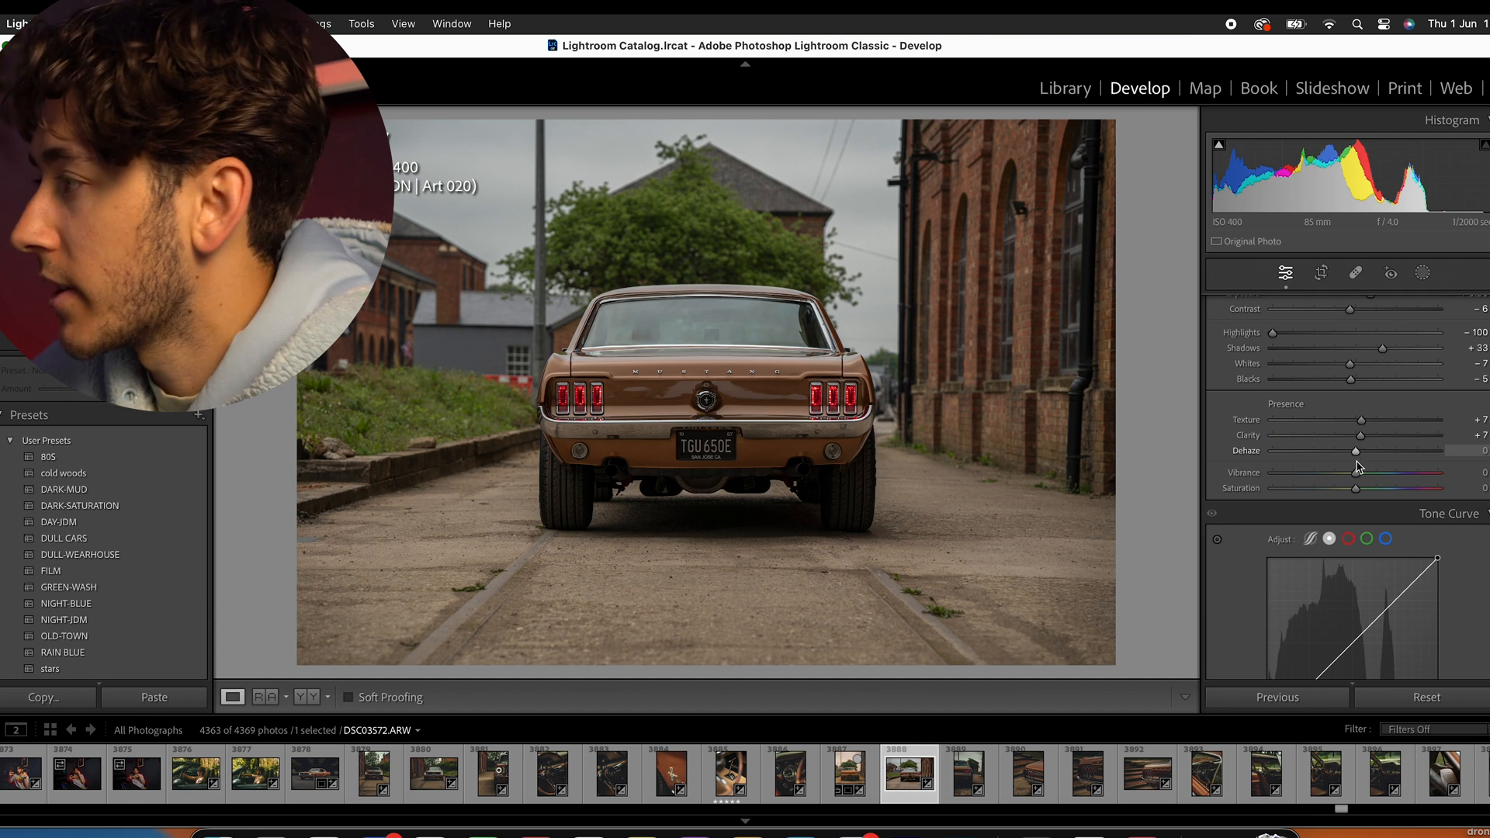
pyautogui.moveTo(1355, 452); pyautogui.dragTo(1351, 452)
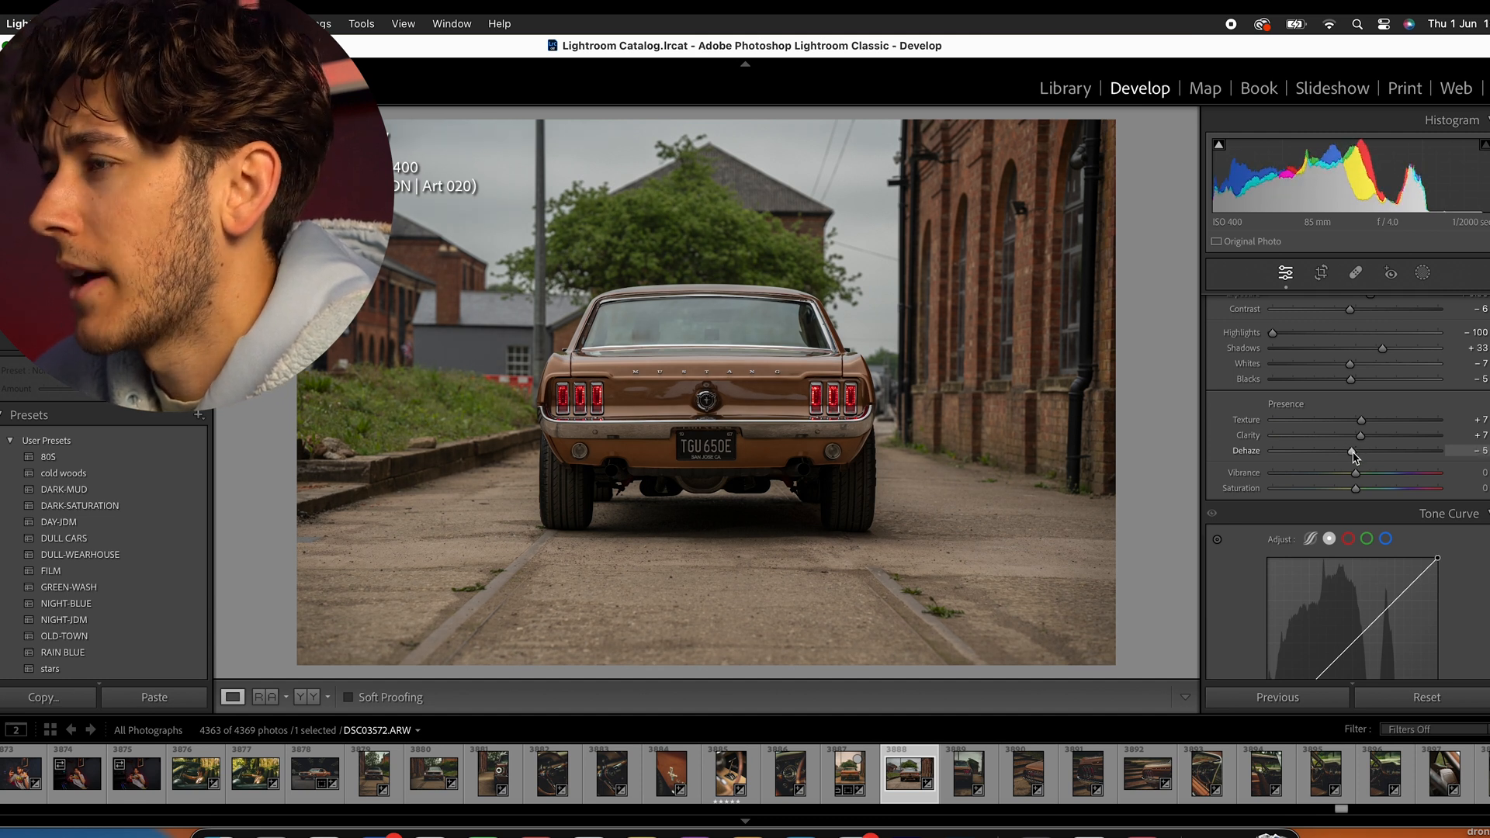
pyautogui.doubleClick(1352, 453)
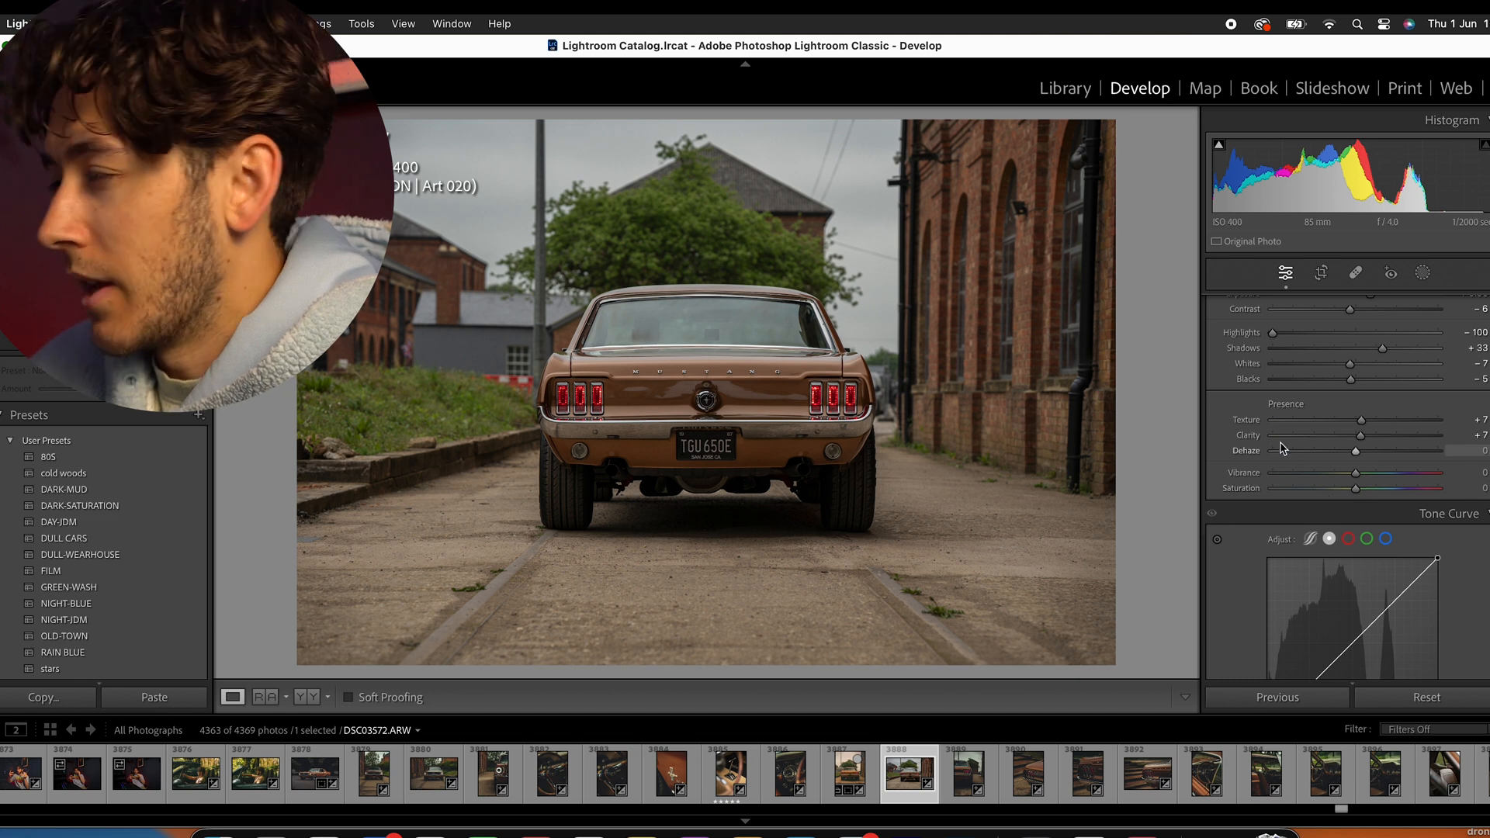
# - Shape the main tone curve with added points, lifting the black point to output 17 and placing the midtone point at input 117, output 127
pyautogui.scroll(-5, 1280, 449)
pyautogui.moveTo(1396, 444)
pyautogui.mouseDown()
pyautogui.moveTo(1394, 426)
pyautogui.moveTo(1394, 439)
pyautogui.mouseUp()
pyautogui.moveTo(1347, 487); pyautogui.dragTo(1309, 534)
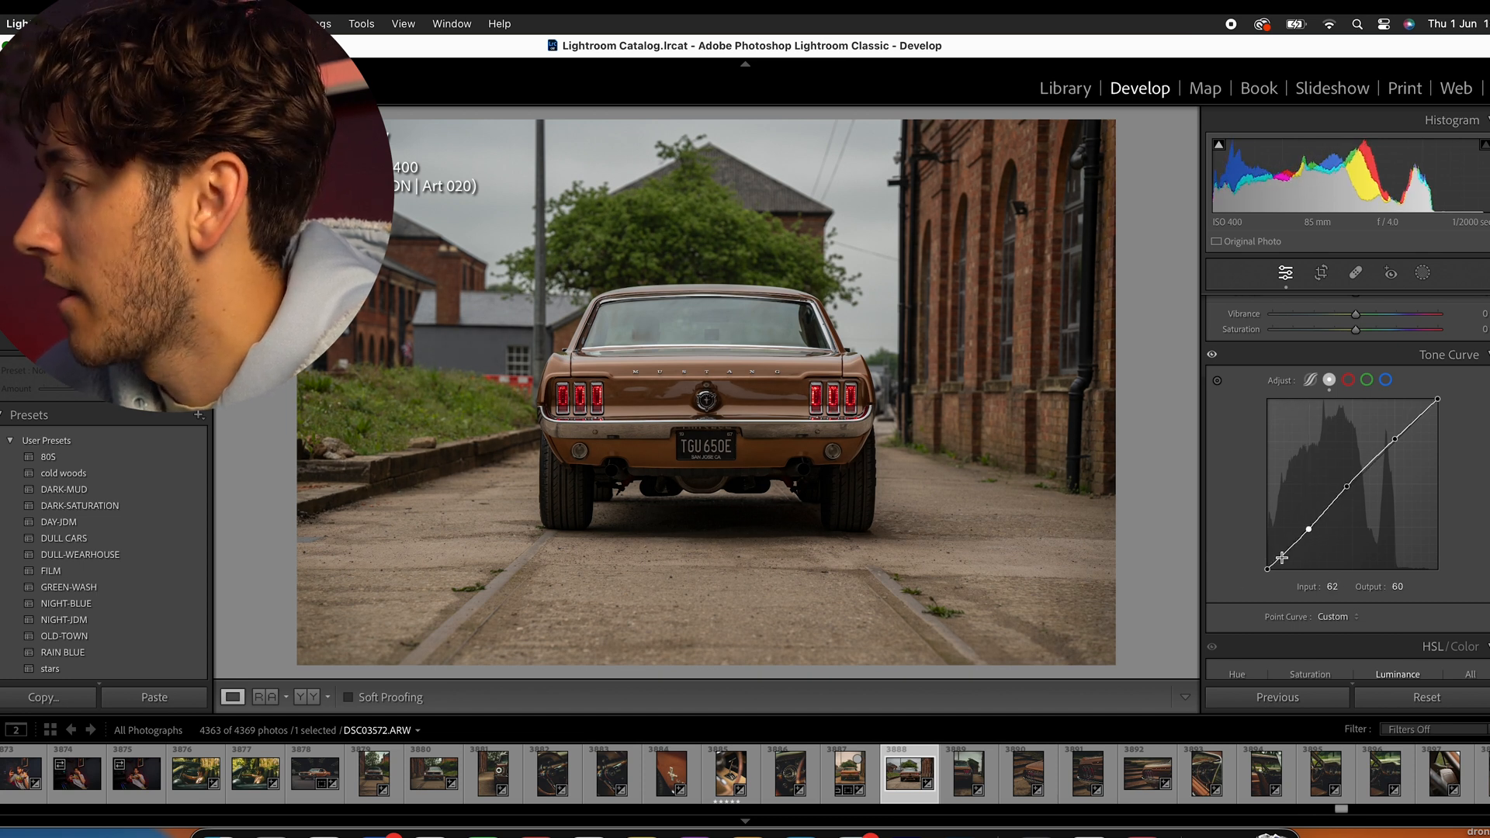
pyautogui.moveTo(1287, 551); pyautogui.dragTo(1257, 553)
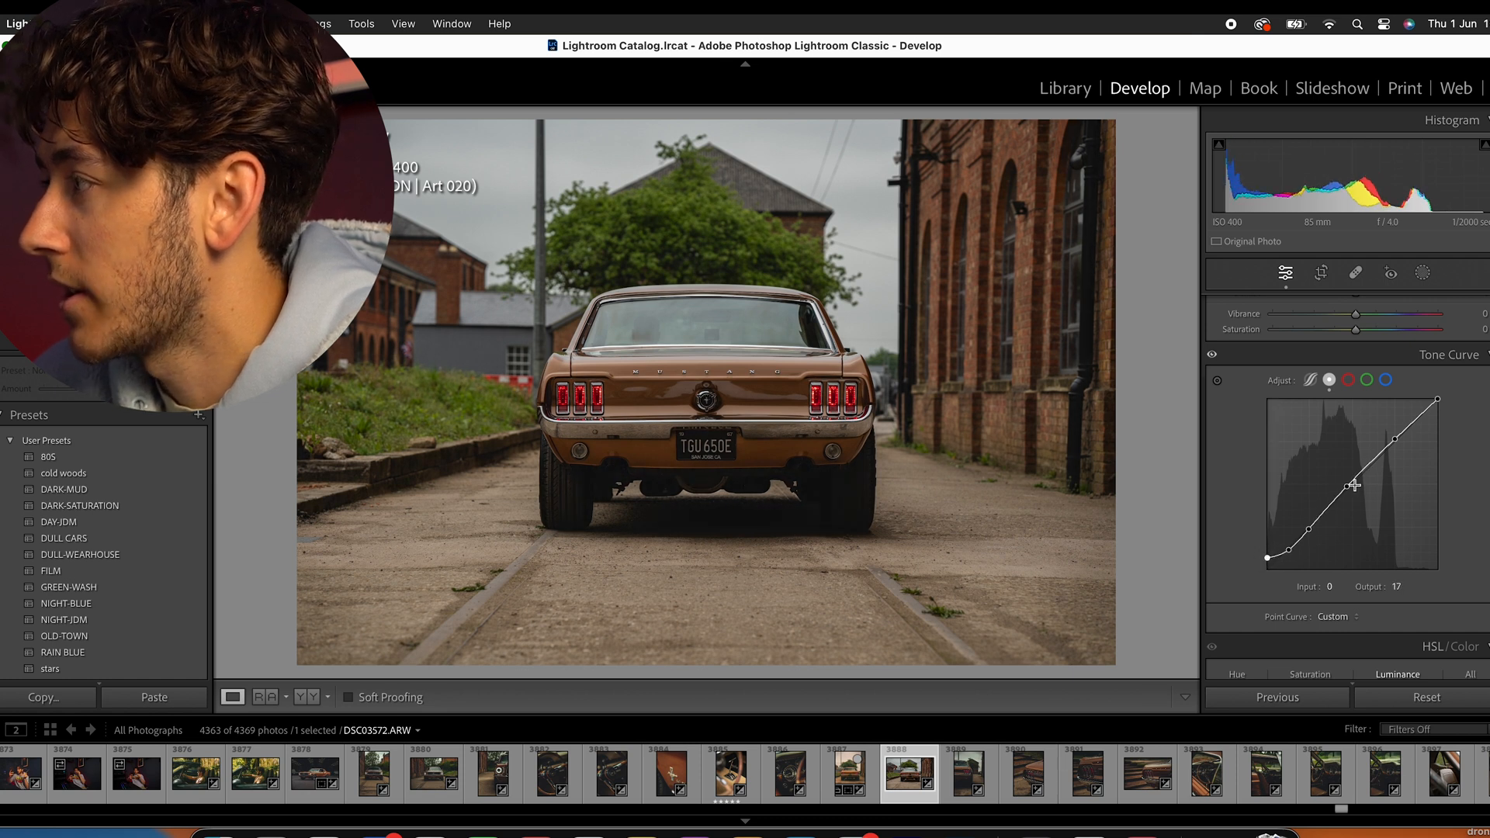
pyautogui.moveTo(1347, 487); pyautogui.dragTo(1345, 488)
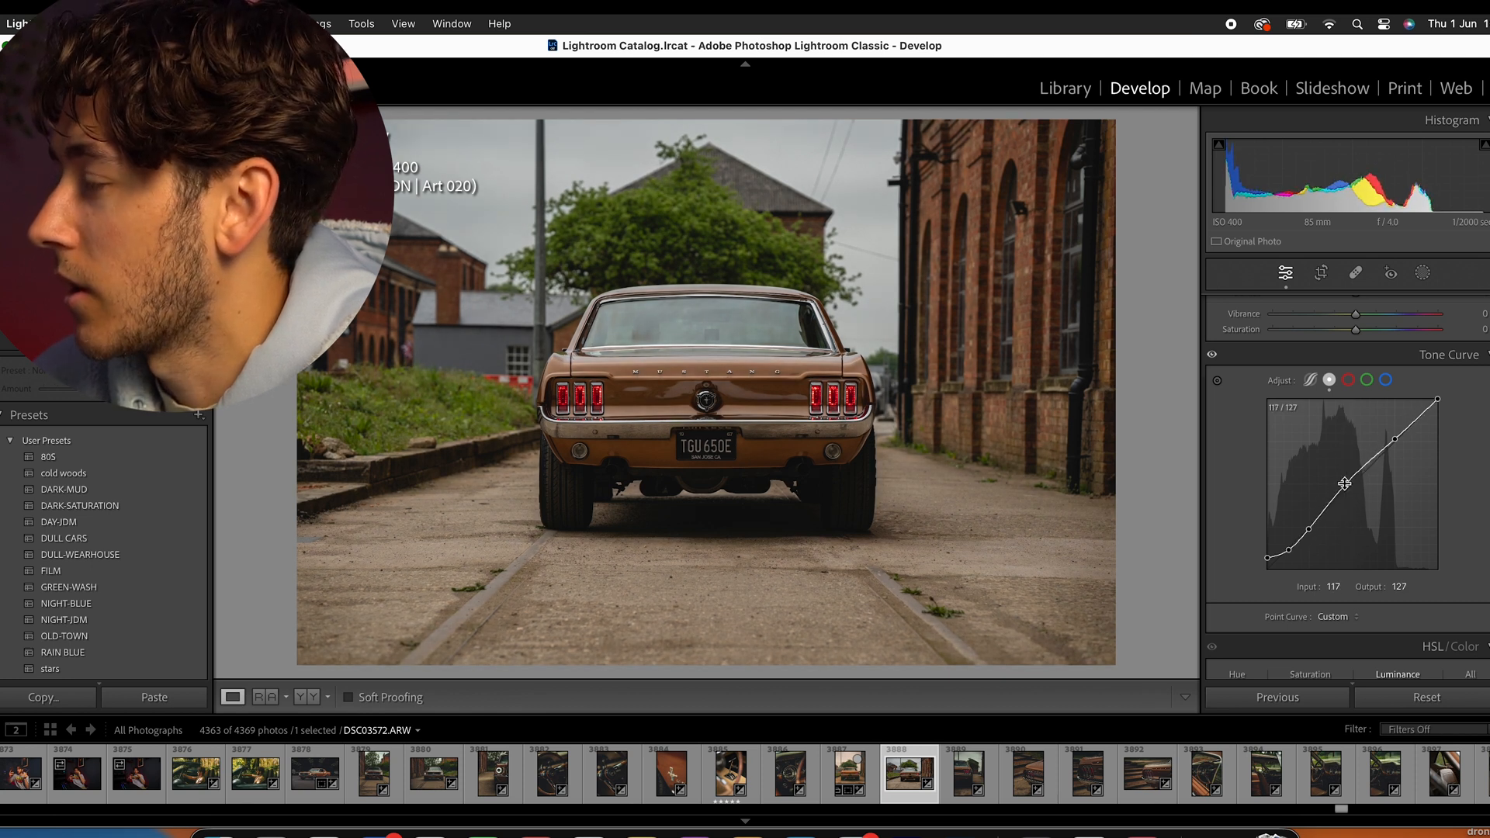
# - Copy the main tone curve's channel settings to the red, green and blue channels
pyautogui.rightClick(1355, 408)
pyautogui.click(1371, 462)
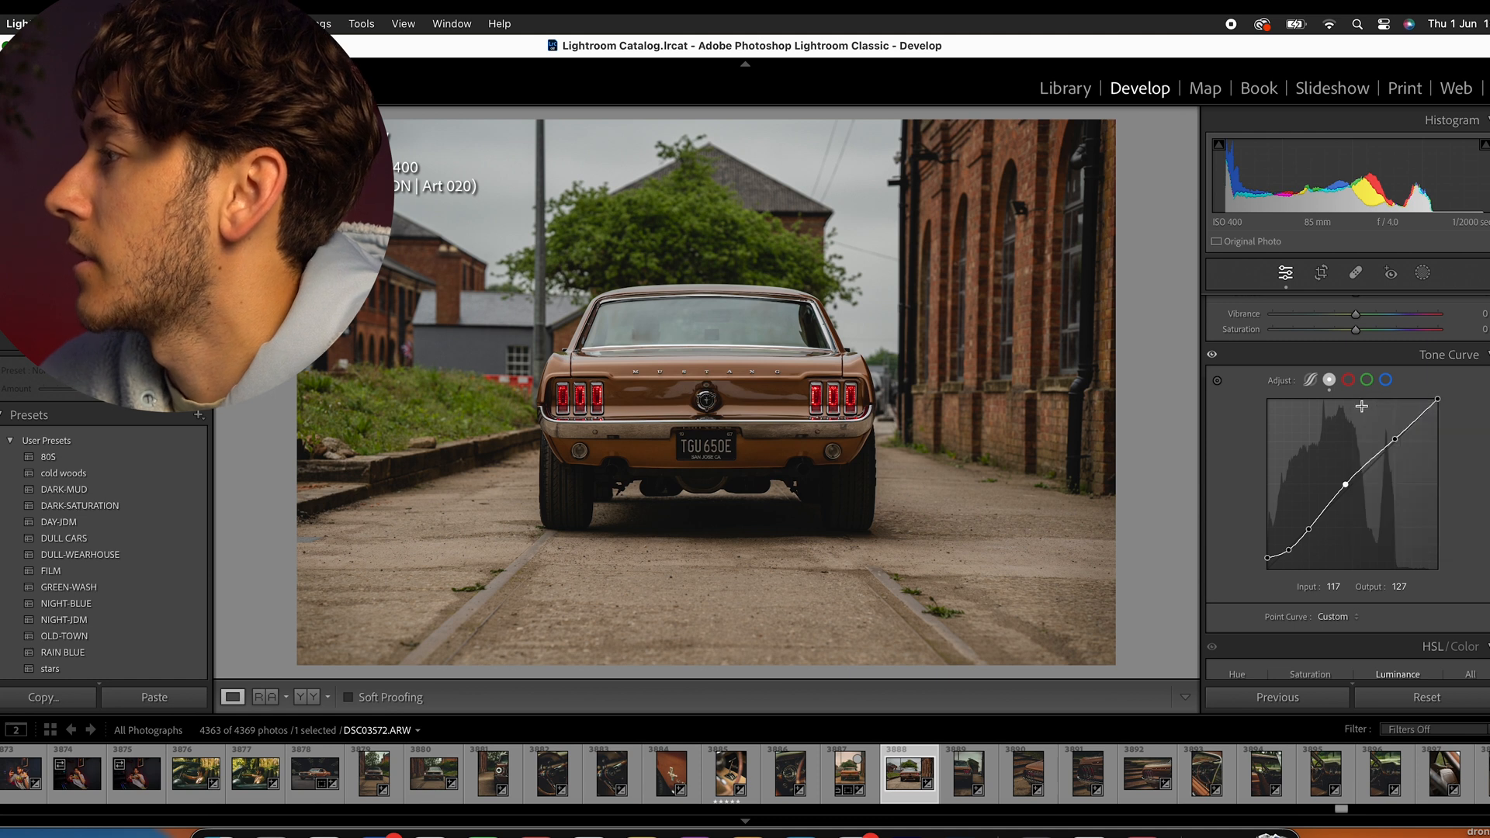
pyautogui.click(1350, 380)
pyautogui.rightClick(1322, 444)
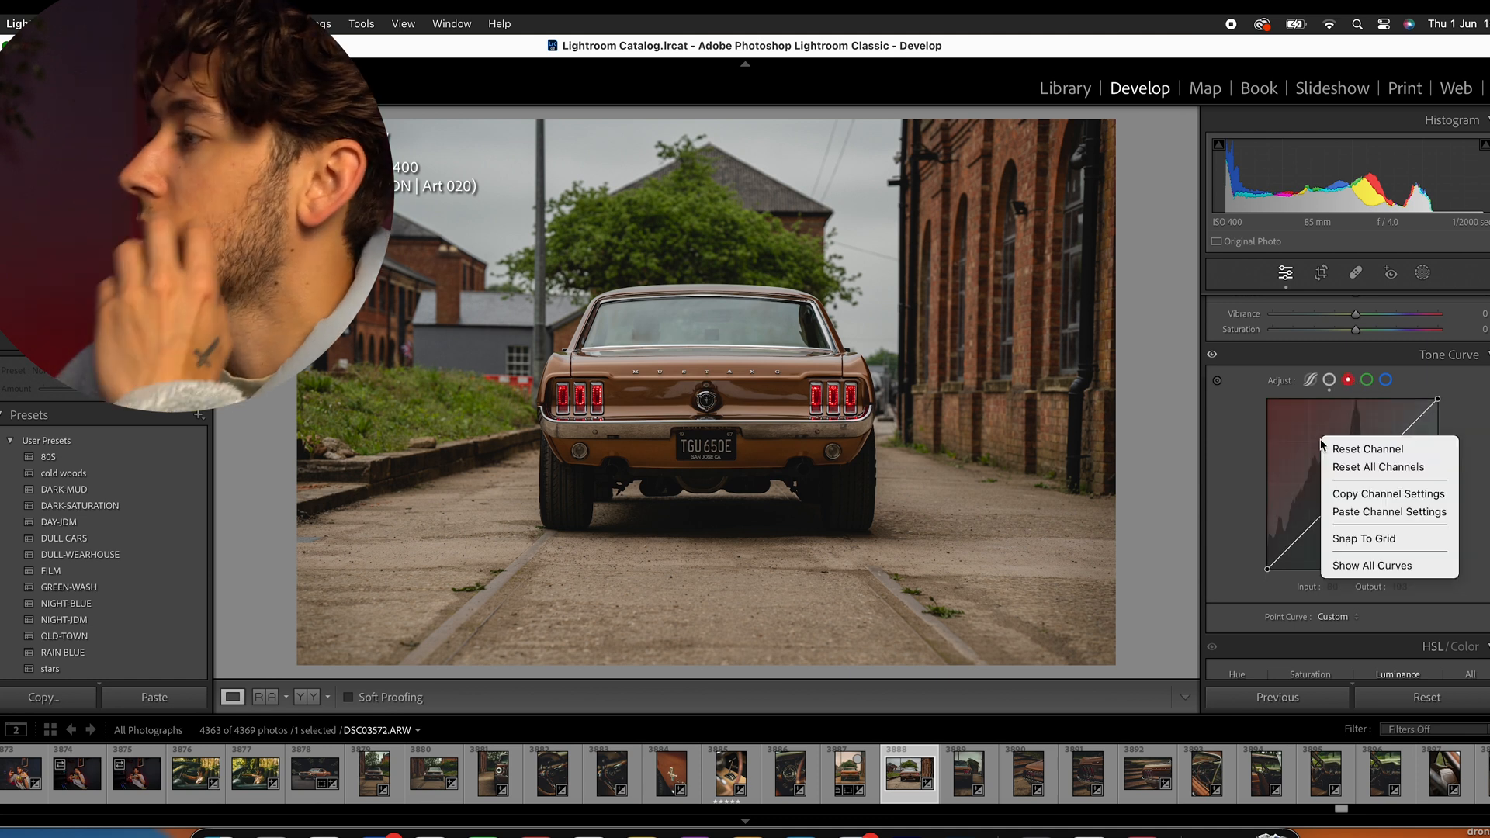
pyautogui.click(1371, 512)
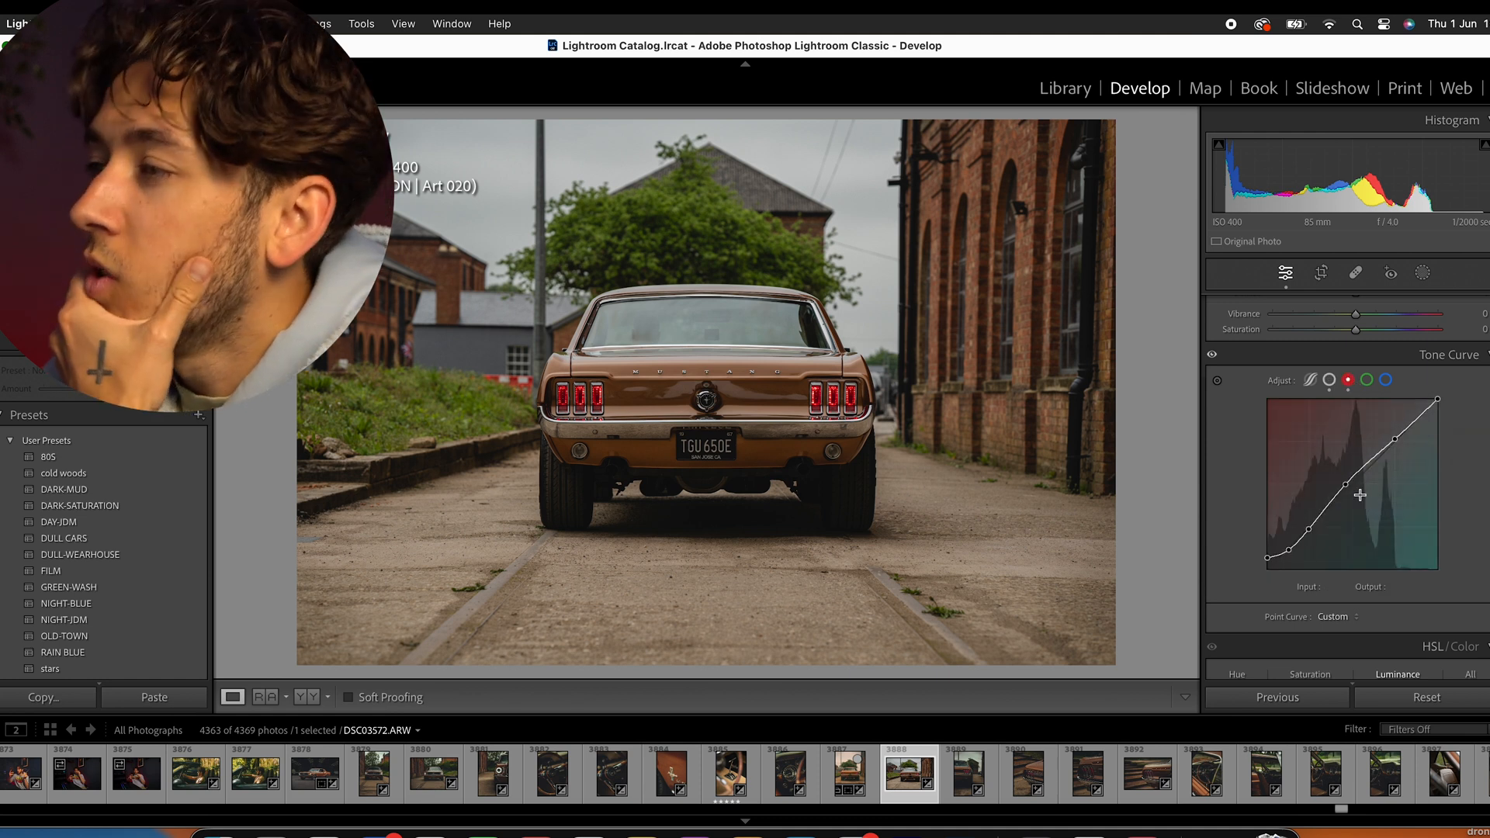
pyautogui.click(1365, 381)
pyautogui.rightClick(1345, 416)
pyautogui.click(1397, 499)
pyautogui.click(1386, 381)
pyautogui.rightClick(1341, 419)
pyautogui.click(1396, 492)
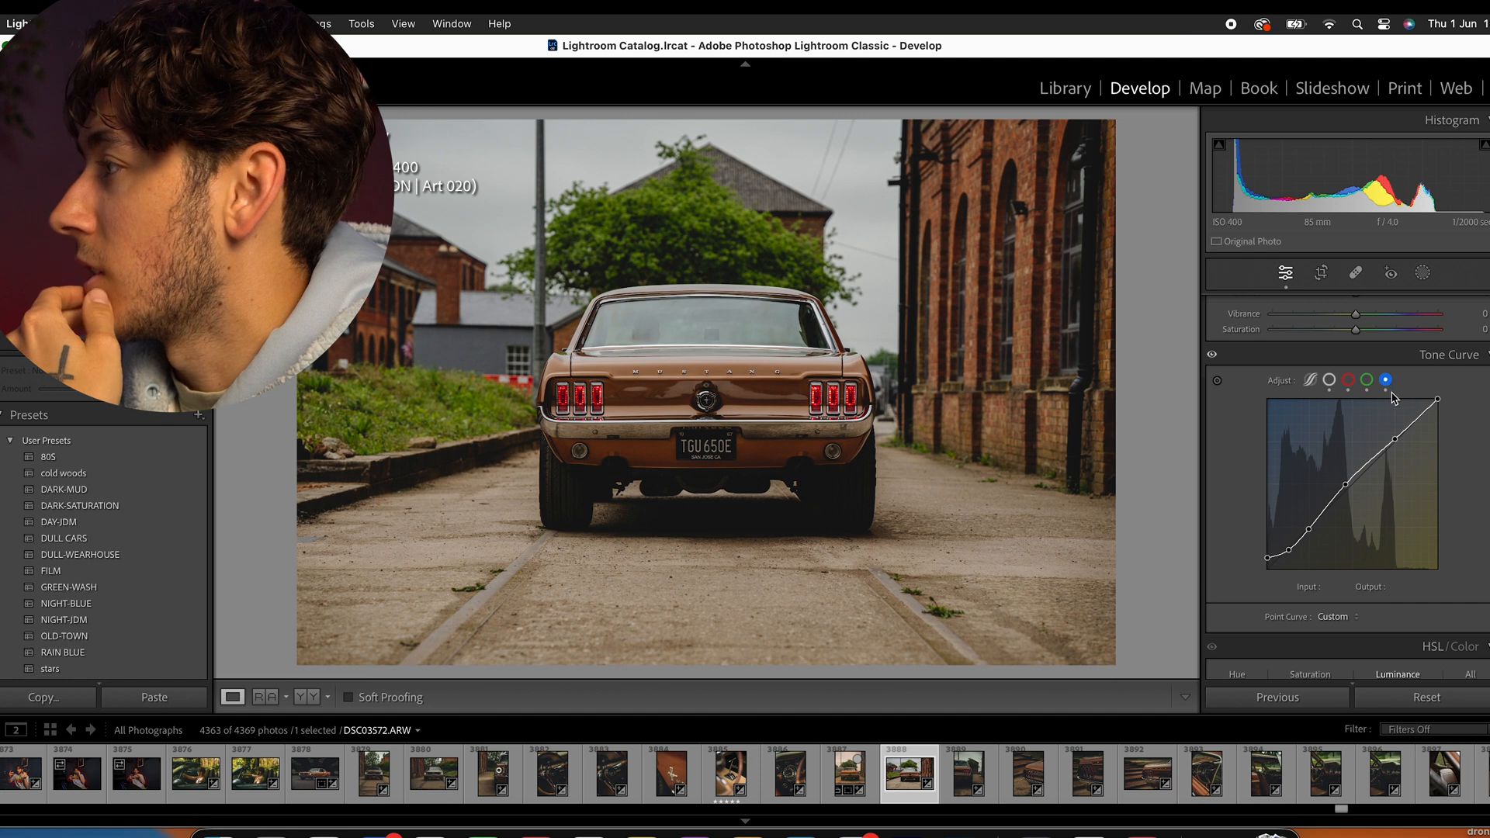
# - Reset the blue, green and red channel curves and return to the main point curve
pyautogui.rightClick(1394, 440)
pyautogui.click(1306, 449)
pyautogui.rightClick(1375, 450)
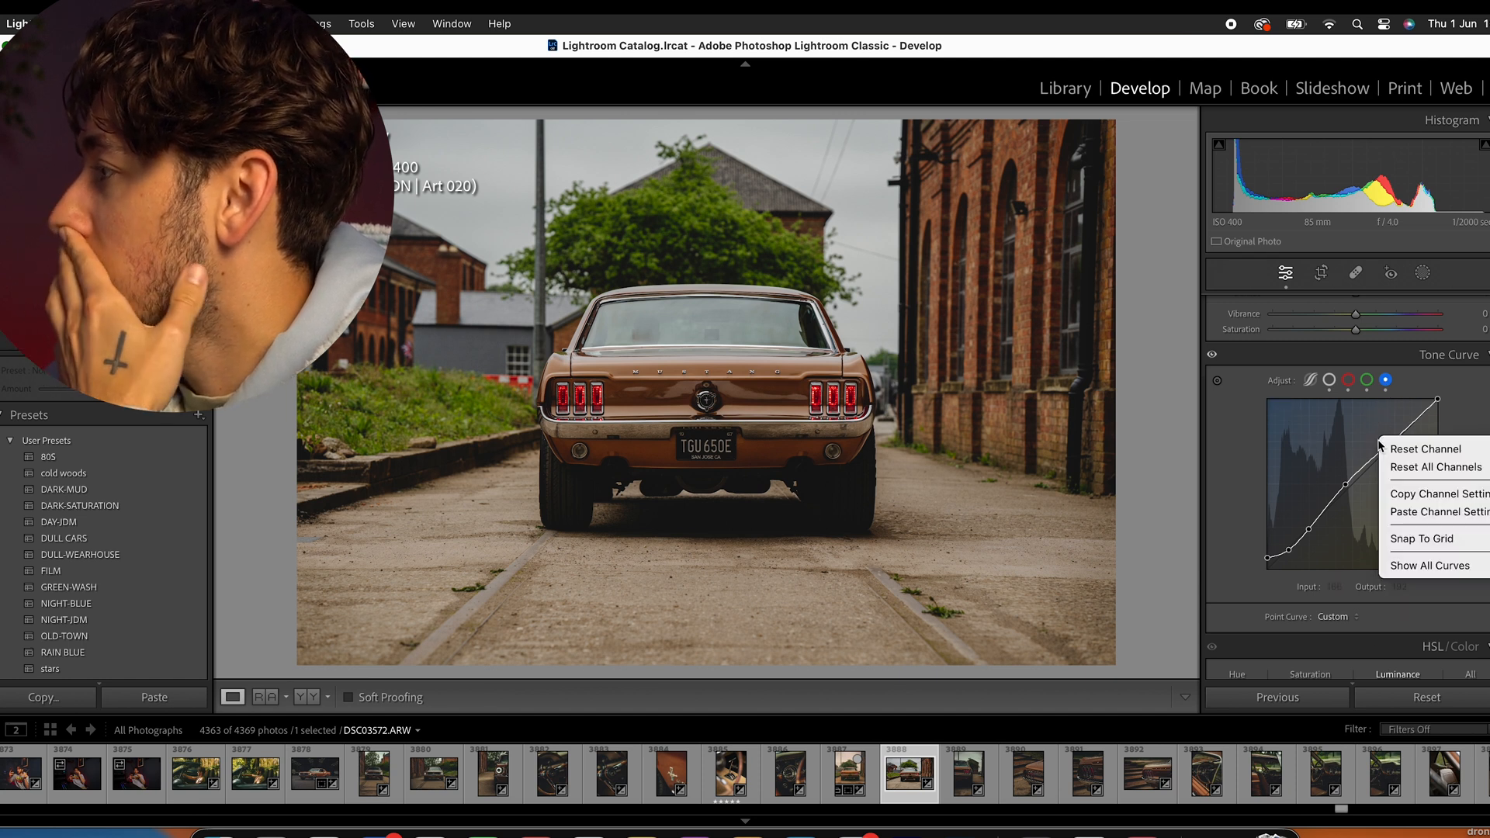
pyautogui.click(1426, 448)
pyautogui.click(1366, 380)
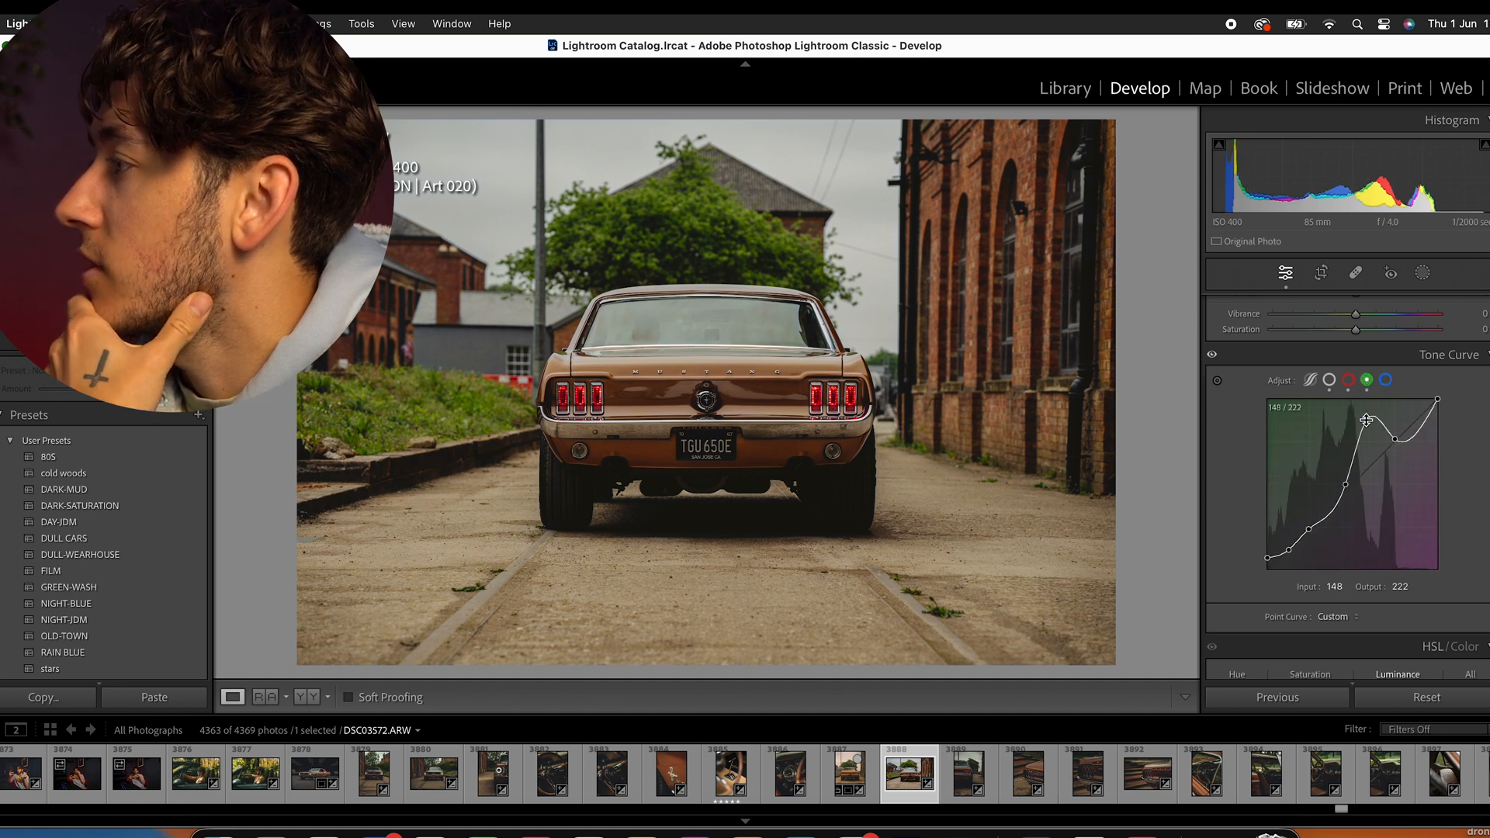
pyautogui.rightClick(1350, 416)
pyautogui.click(1373, 426)
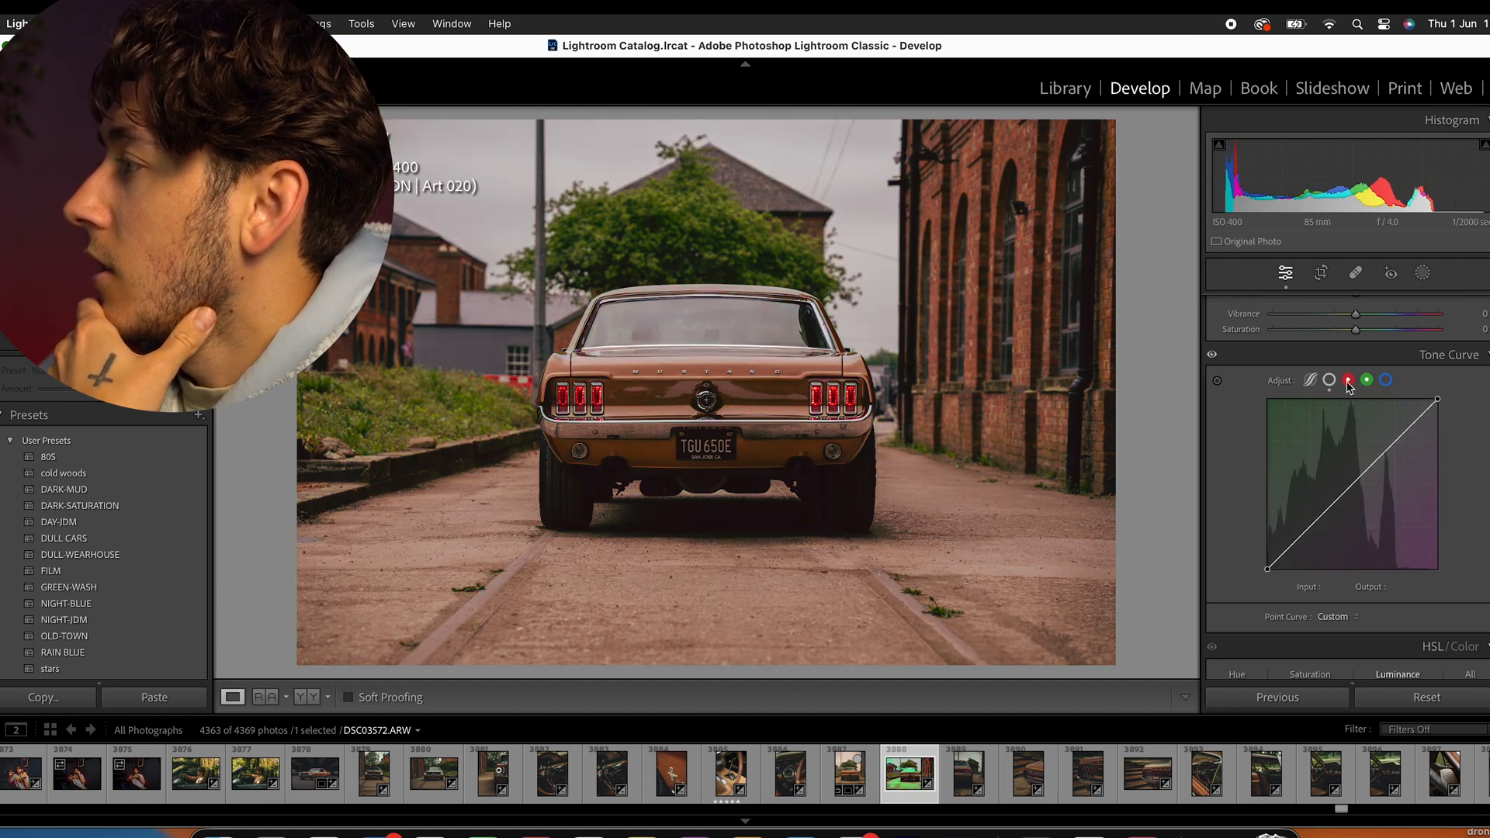
pyautogui.click(1349, 380)
pyautogui.rightClick(1336, 417)
pyautogui.click(1365, 429)
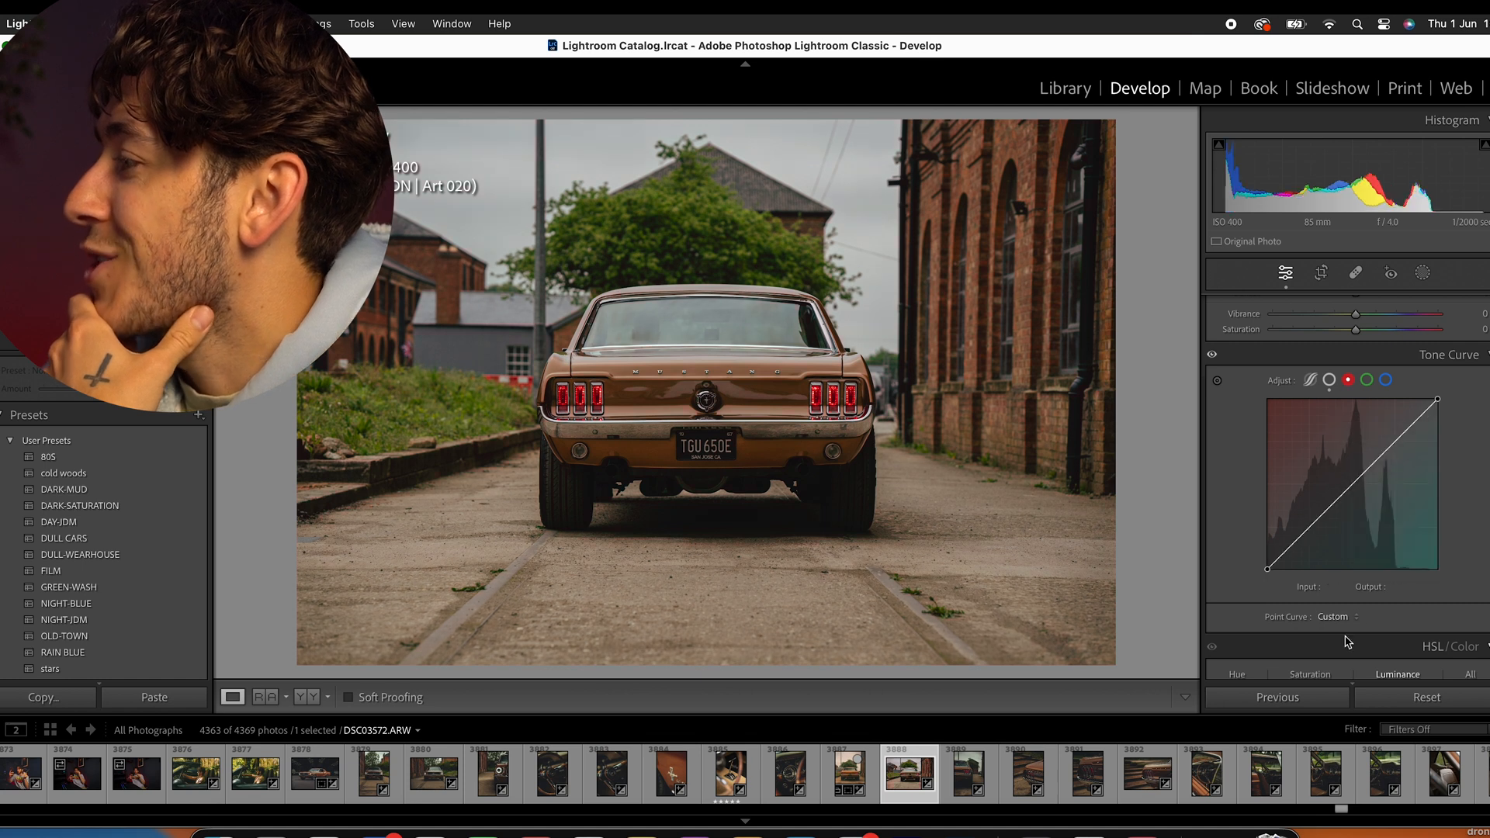
pyautogui.click(1330, 381)
# - Set the saturation of orange and yellow to +4, green to −51, aqua to −9, blue to −10, and purple and magenta to −8
pyautogui.scroll(-6, 1323, 427)
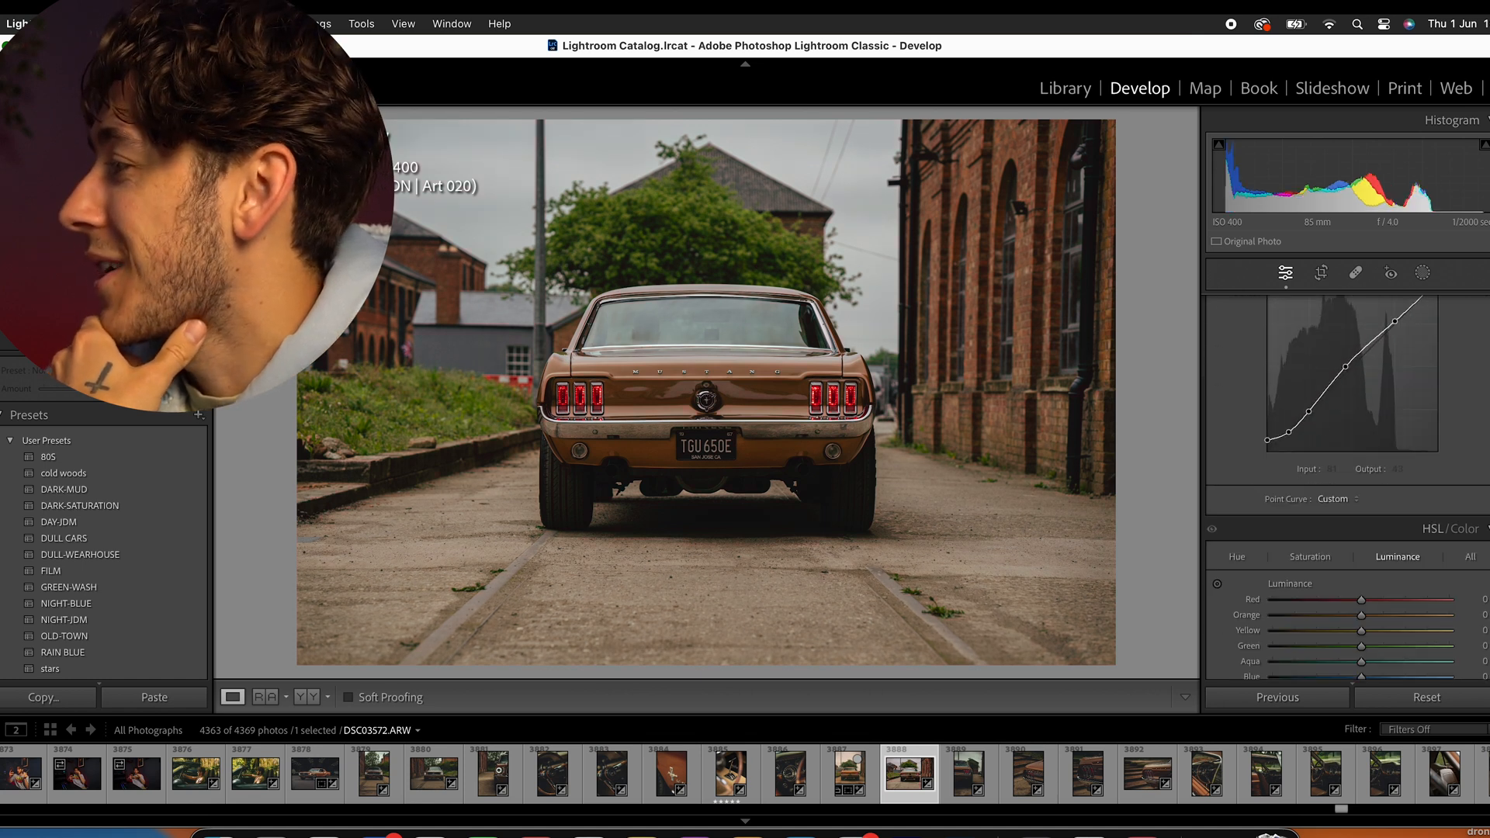
pyautogui.scroll(-1, 1311, 443)
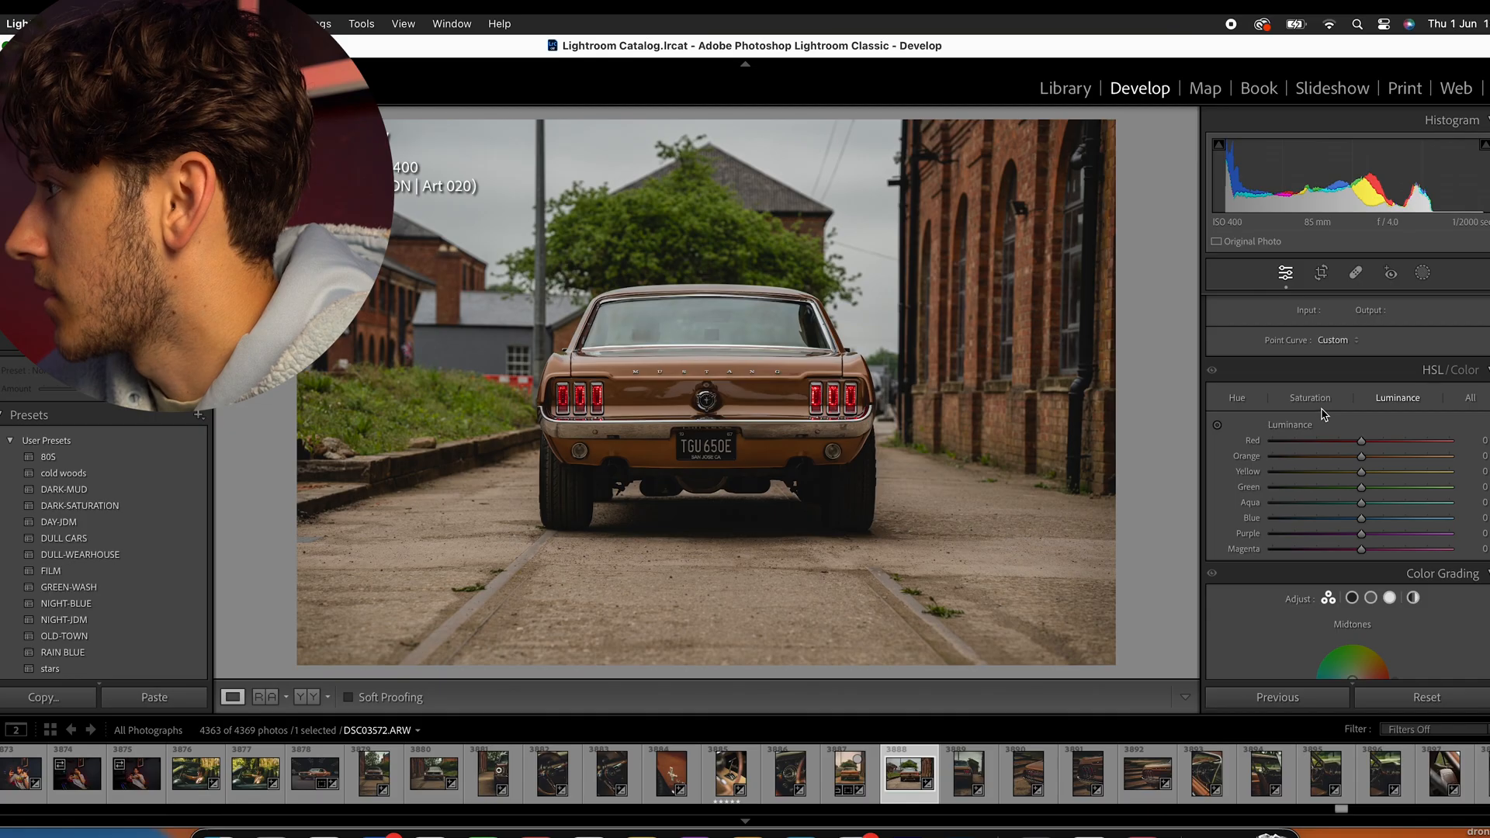
pyautogui.click(1309, 397)
pyautogui.moveTo(1361, 487)
pyautogui.mouseDown()
pyautogui.moveTo(1316, 490)
pyautogui.moveTo(1387, 473)
pyautogui.moveTo(1338, 473)
pyautogui.moveTo(1365, 463)
pyautogui.mouseUp()
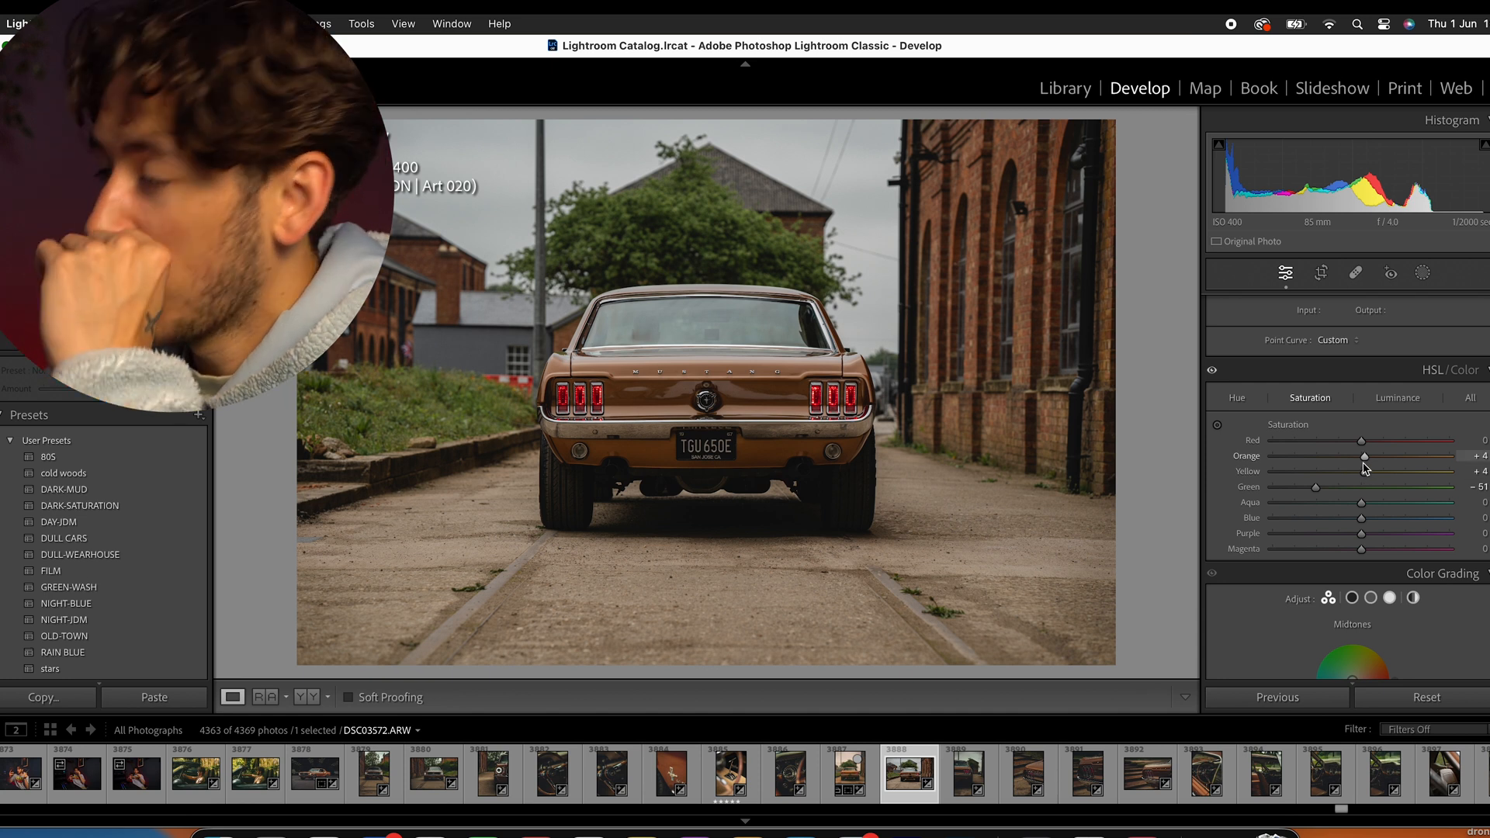
pyautogui.moveTo(1361, 503); pyautogui.dragTo(1351, 550)
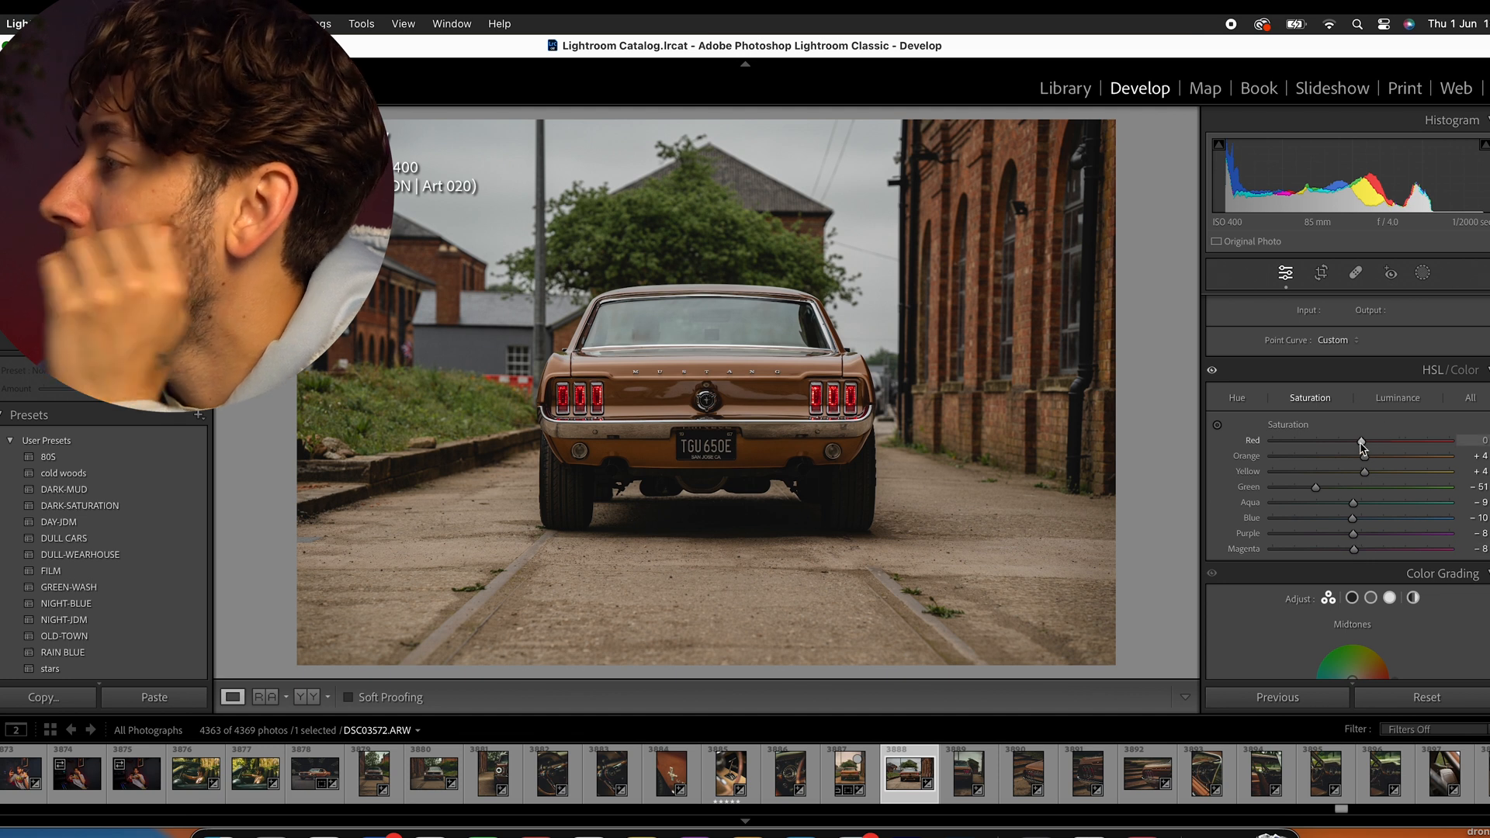
# - Shift the hue of red to −12, orange to −4, yellow to −5 and green to −4, and lower the blue hue slightly
pyautogui.click(1236, 398)
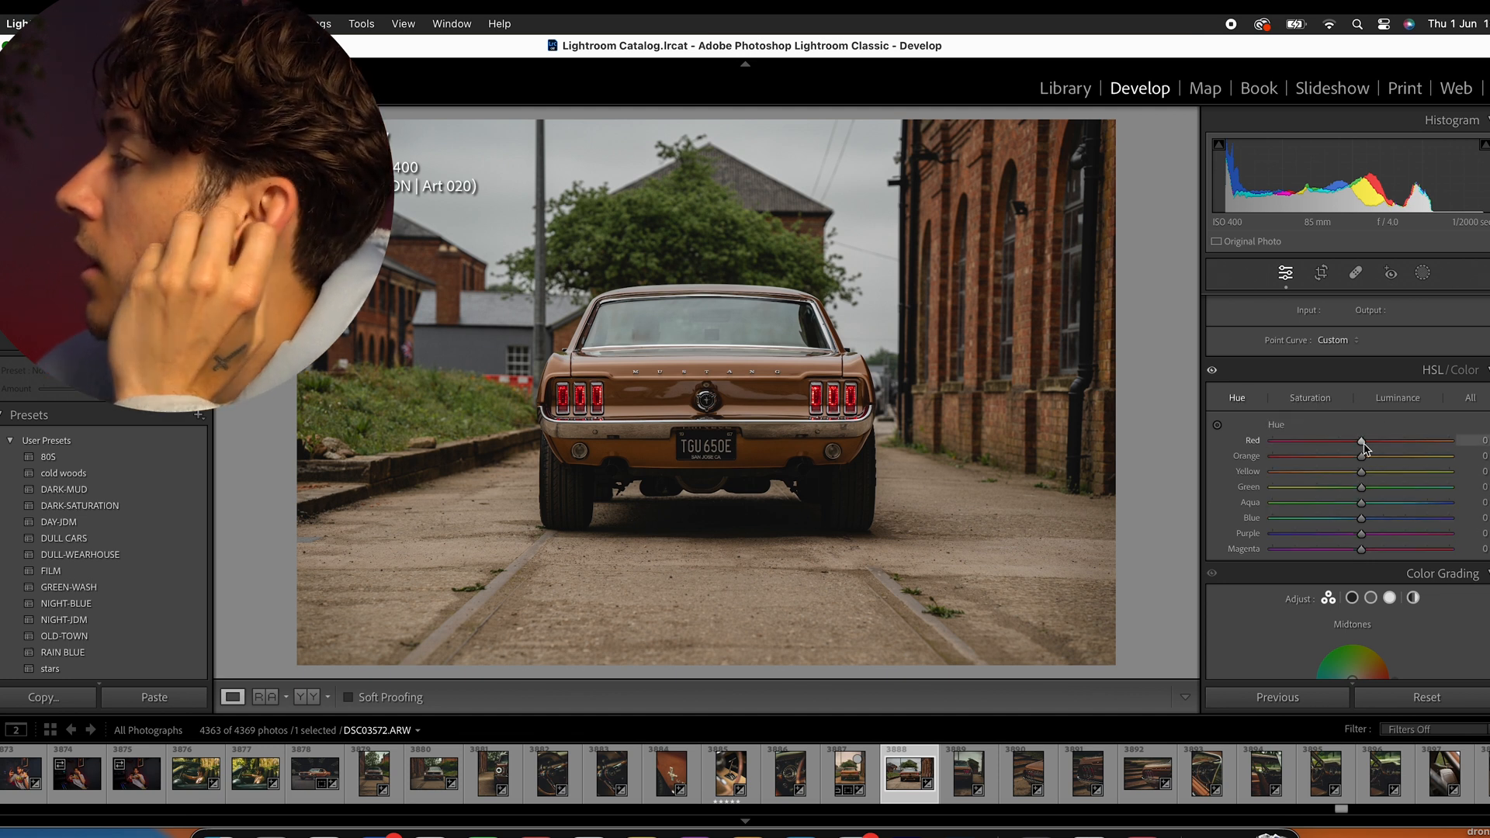
pyautogui.moveTo(1358, 447)
pyautogui.mouseDown()
pyautogui.moveTo(1246, 447)
pyautogui.moveTo(1401, 427)
pyautogui.moveTo(1450, 440)
pyautogui.moveTo(1353, 437)
pyautogui.mouseUp()
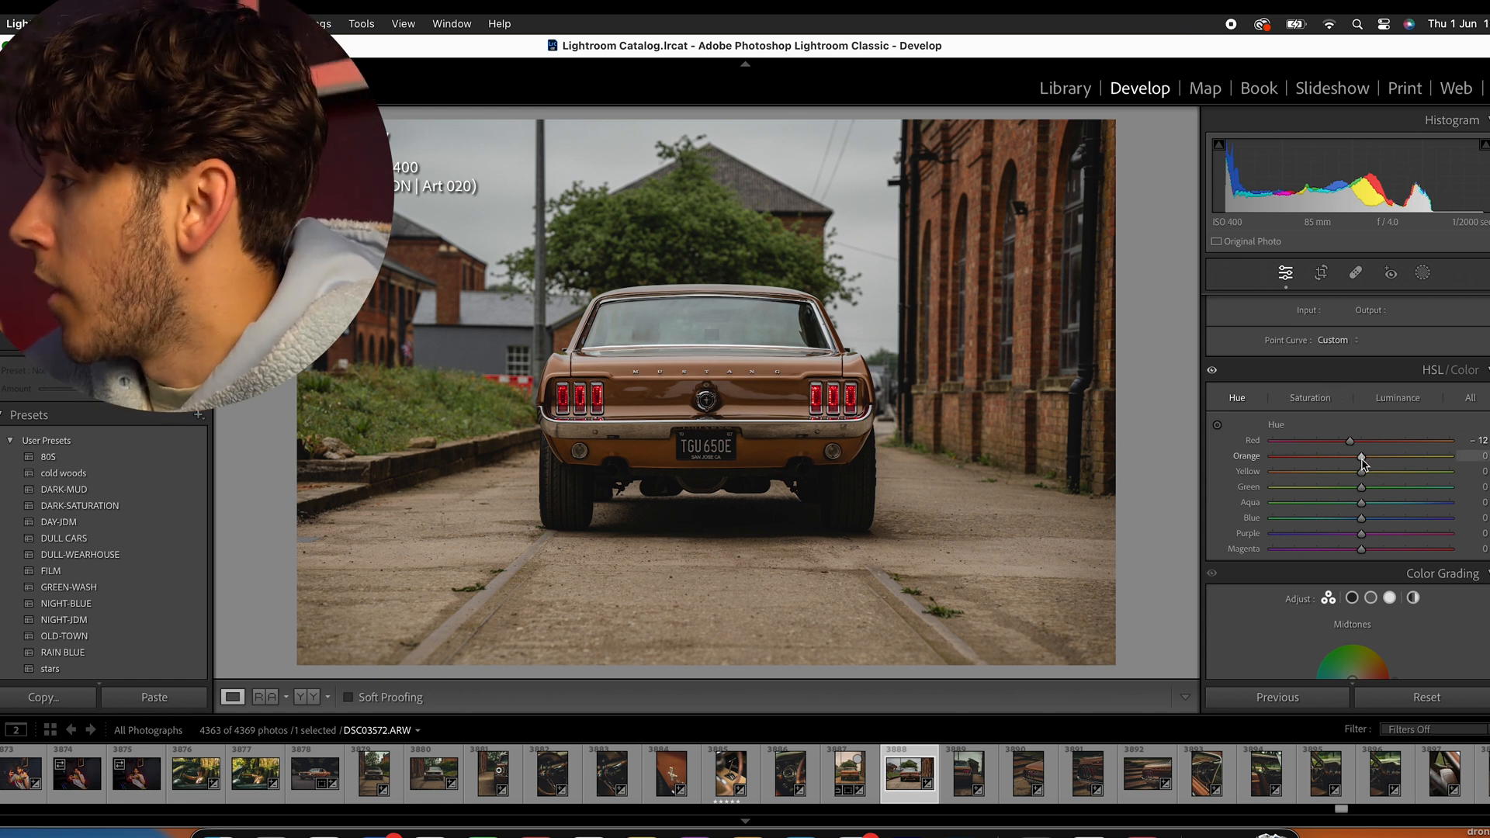
pyautogui.moveTo(1350, 460); pyautogui.dragTo(1355, 459)
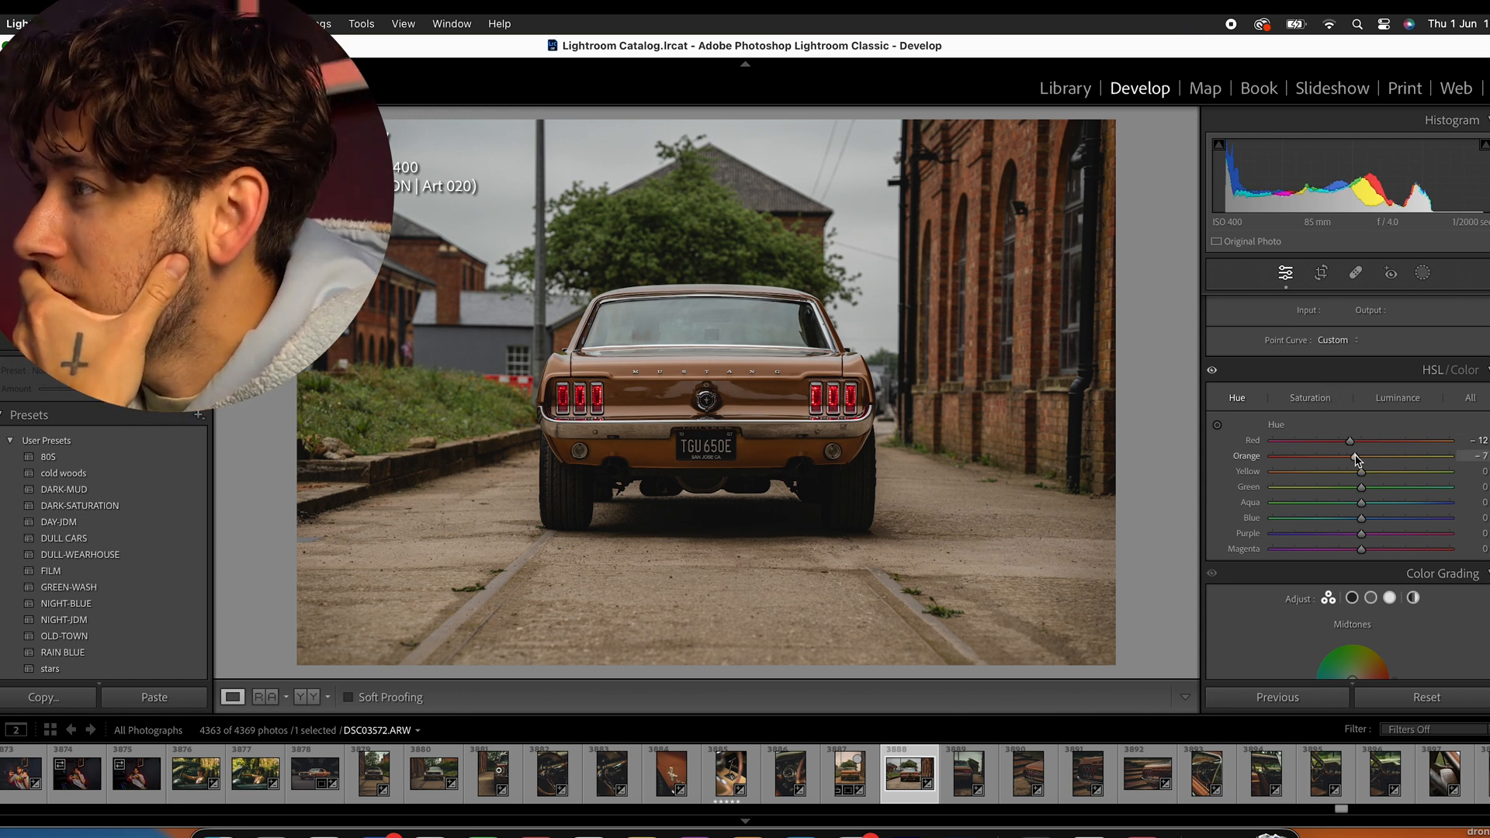
pyautogui.moveTo(1371, 459)
pyautogui.mouseDown()
pyautogui.moveTo(1476, 459)
pyautogui.moveTo(1356, 457)
pyautogui.moveTo(1368, 459)
pyautogui.mouseUp()
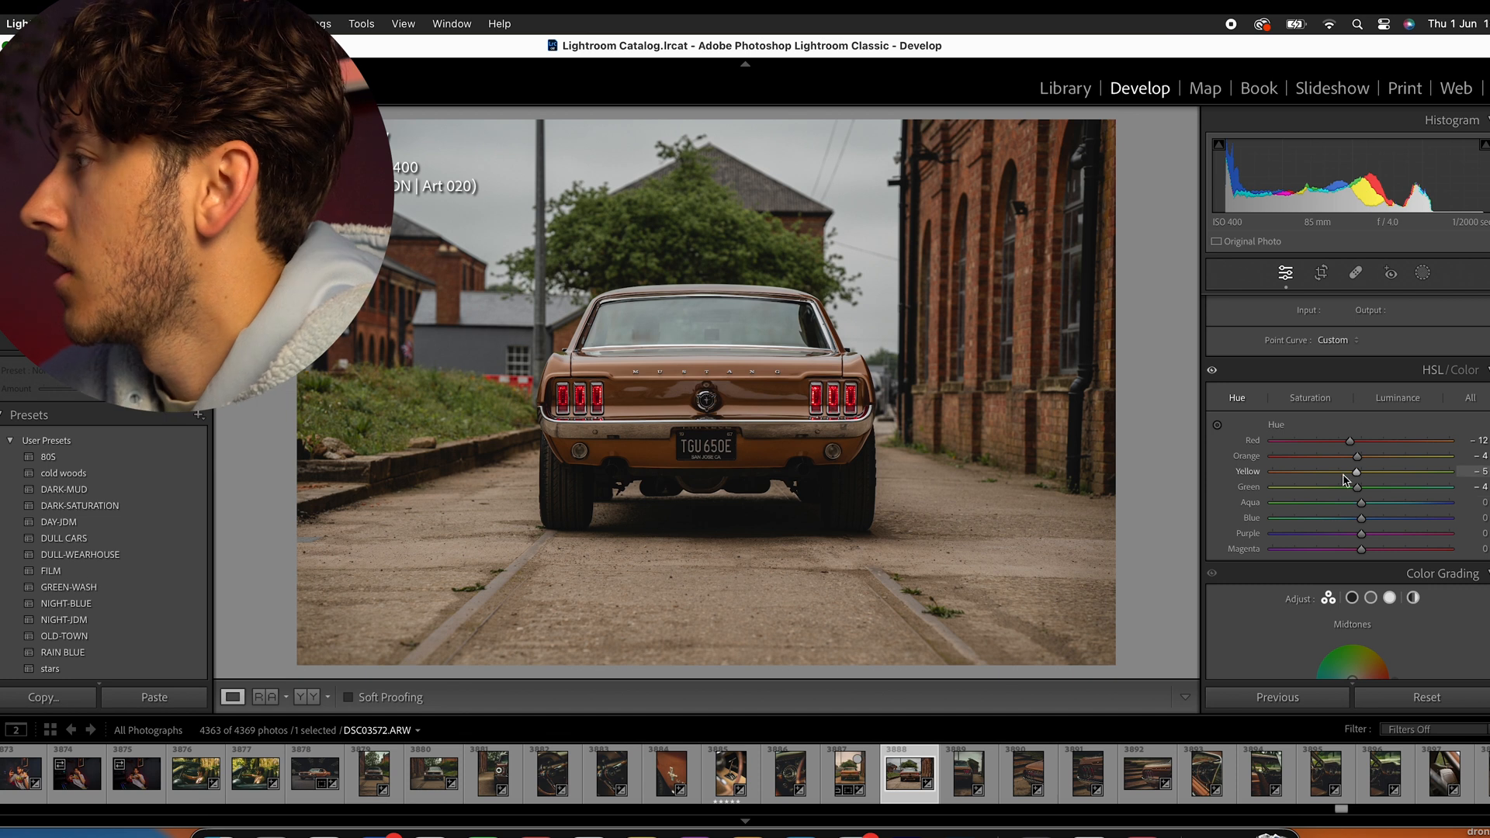
pyautogui.moveTo(1363, 523); pyautogui.dragTo(1360, 523)
# - Raise the luminance of the orange tones to +7
pyautogui.click(1310, 398)
pyautogui.click(1399, 402)
pyautogui.moveTo(1361, 456); pyautogui.dragTo(1367, 463)
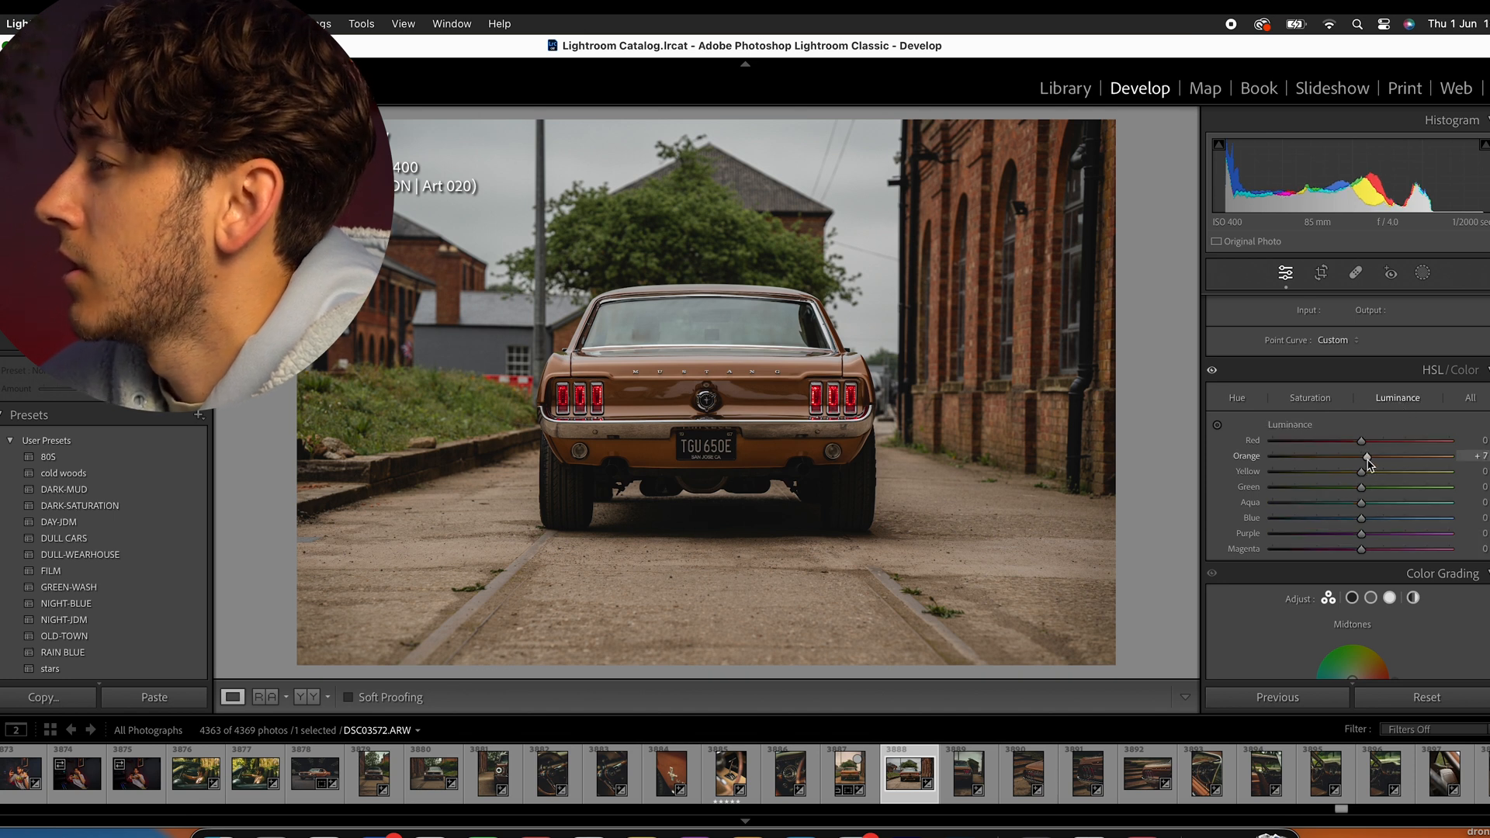
# - Set the saturation of orange to +6, aqua to −17, blue to −14, purple to −15 and magenta to −23
pyautogui.click(1311, 398)
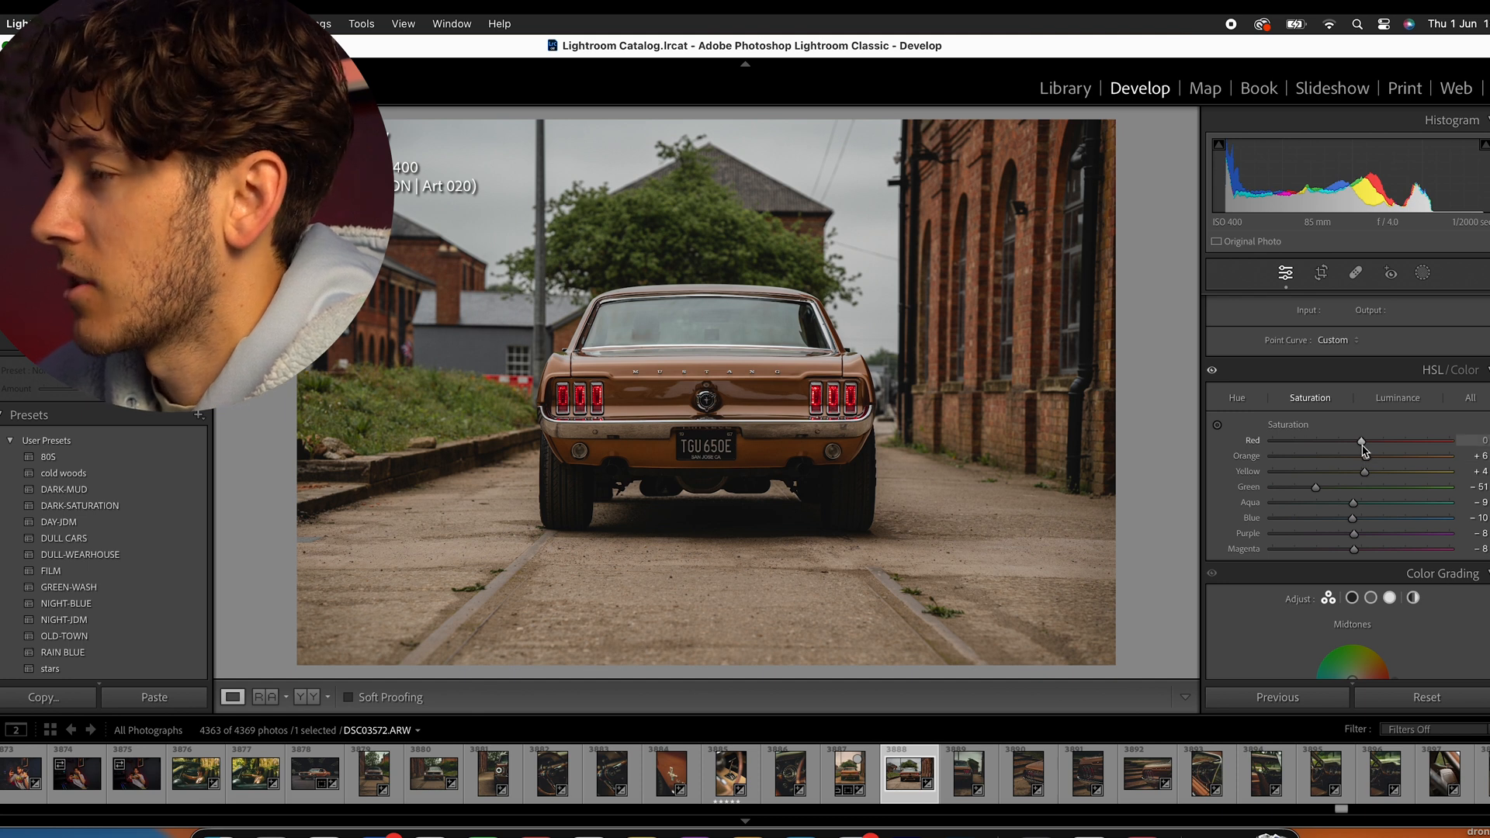
pyautogui.moveTo(1352, 503); pyautogui.dragTo(1340, 550)
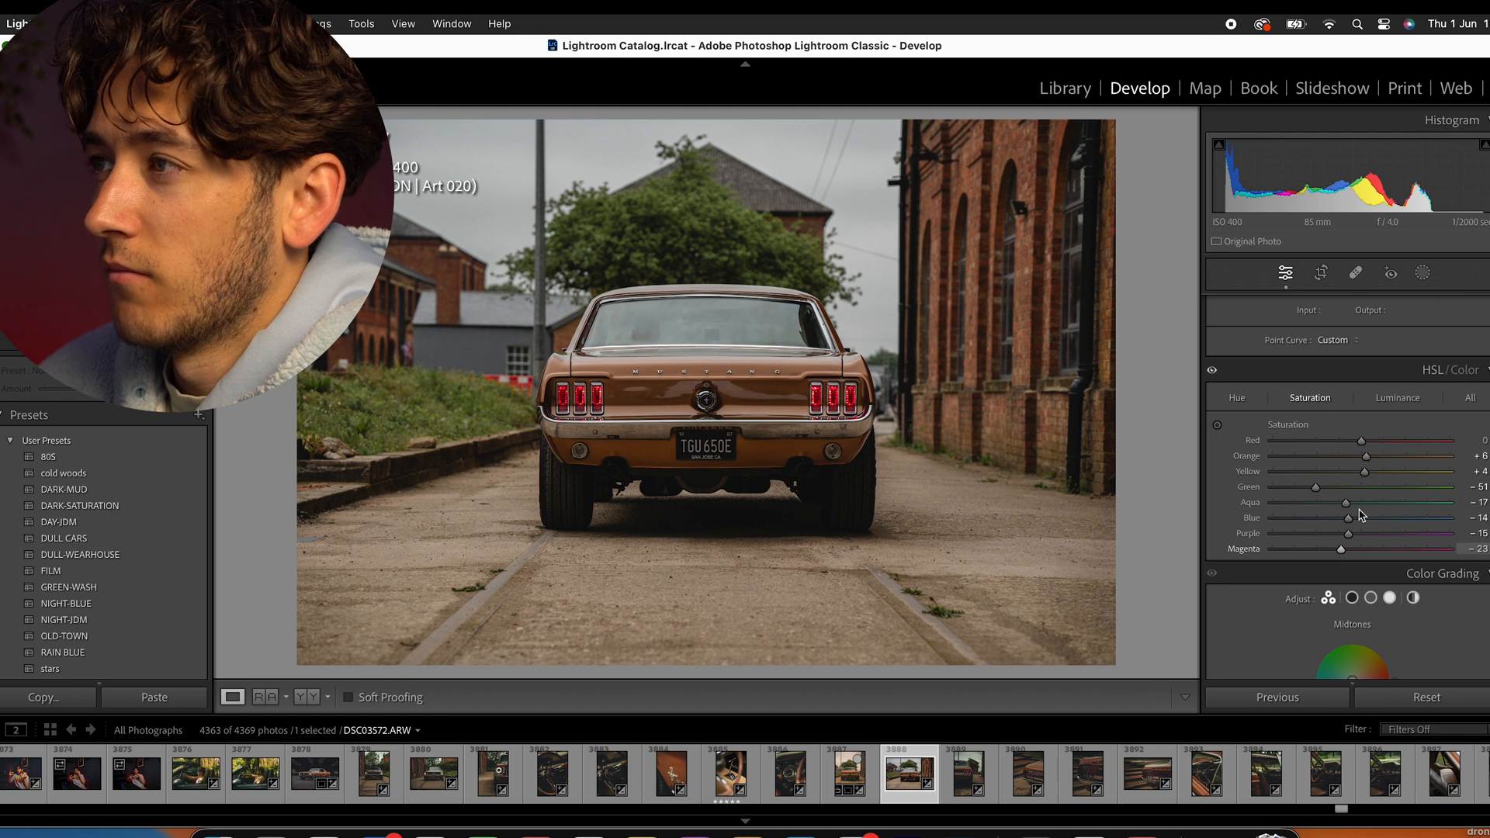
# - Shift the hue of the green tones to −36
pyautogui.click(1235, 399)
pyautogui.moveTo(1358, 490); pyautogui.dragTo(1327, 492)
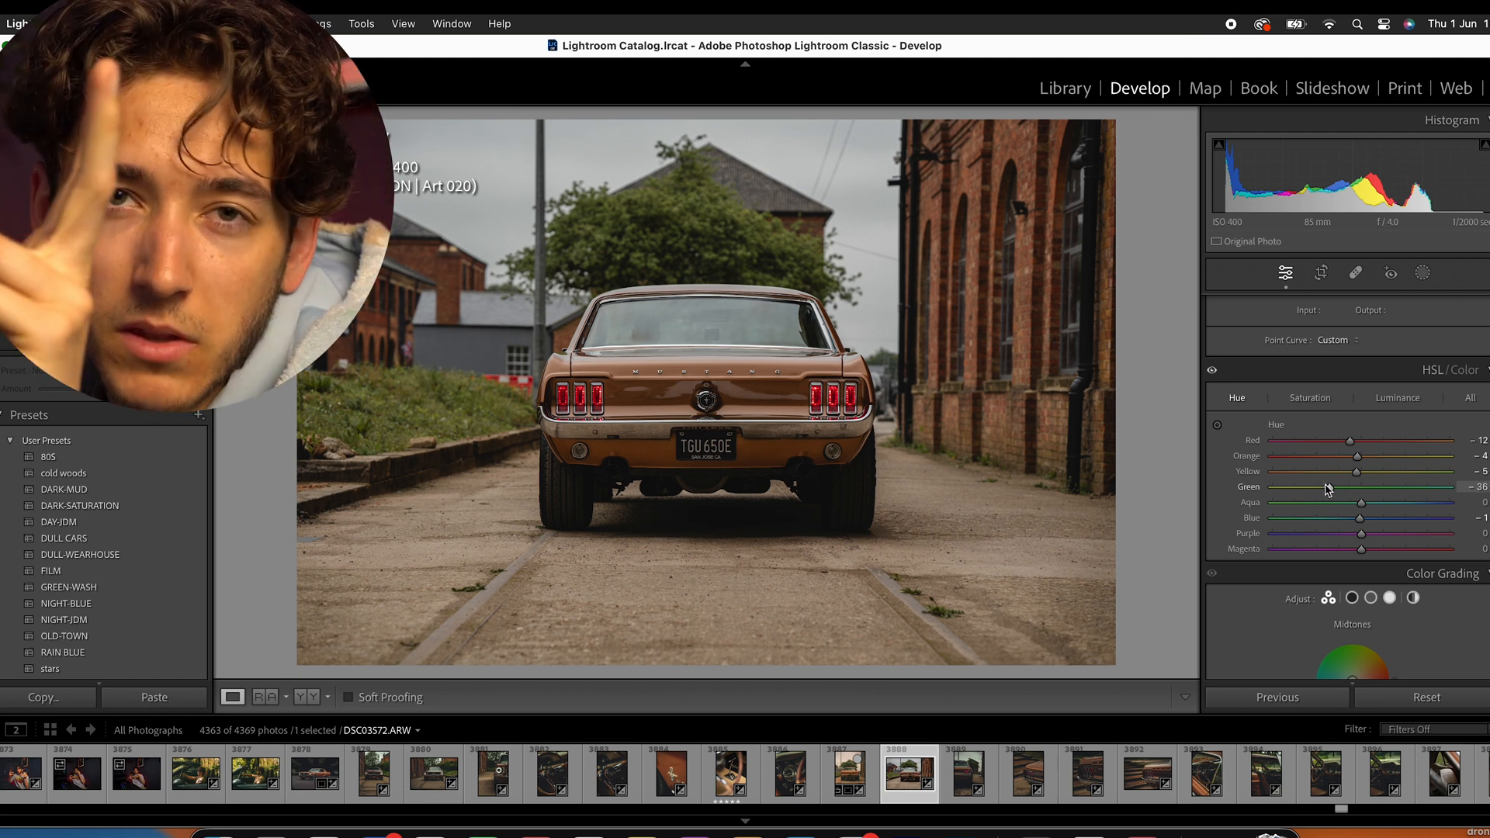
# - Colour grade the midtones with a slight warm orange tint, the shadows blue at hue 216 and saturation 6, and the highlights faint yellow-green
pyautogui.scroll(-5, 1327, 488)
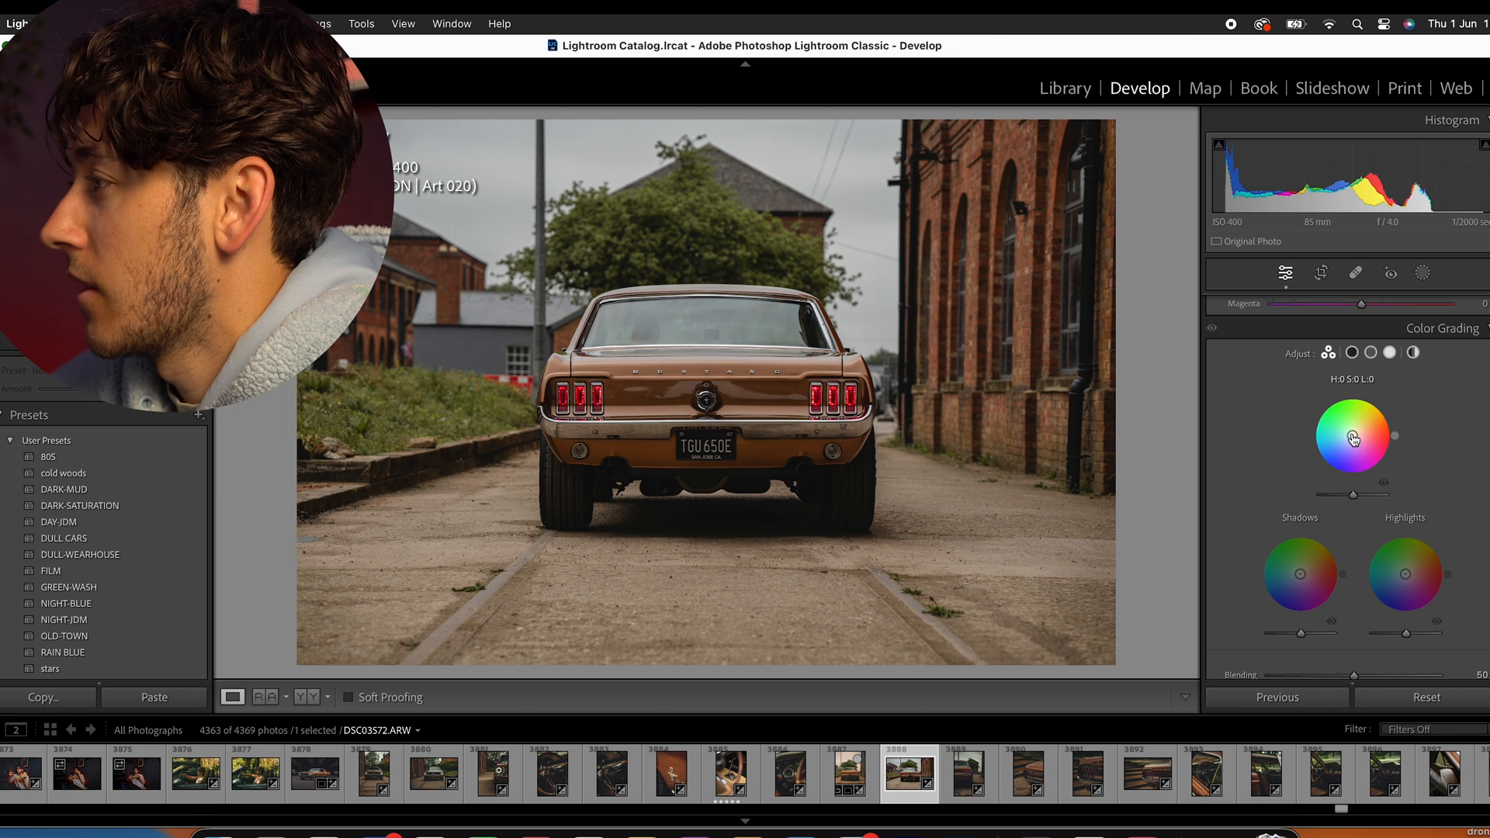
pyautogui.moveTo(1299, 574); pyautogui.dragTo(1303, 571)
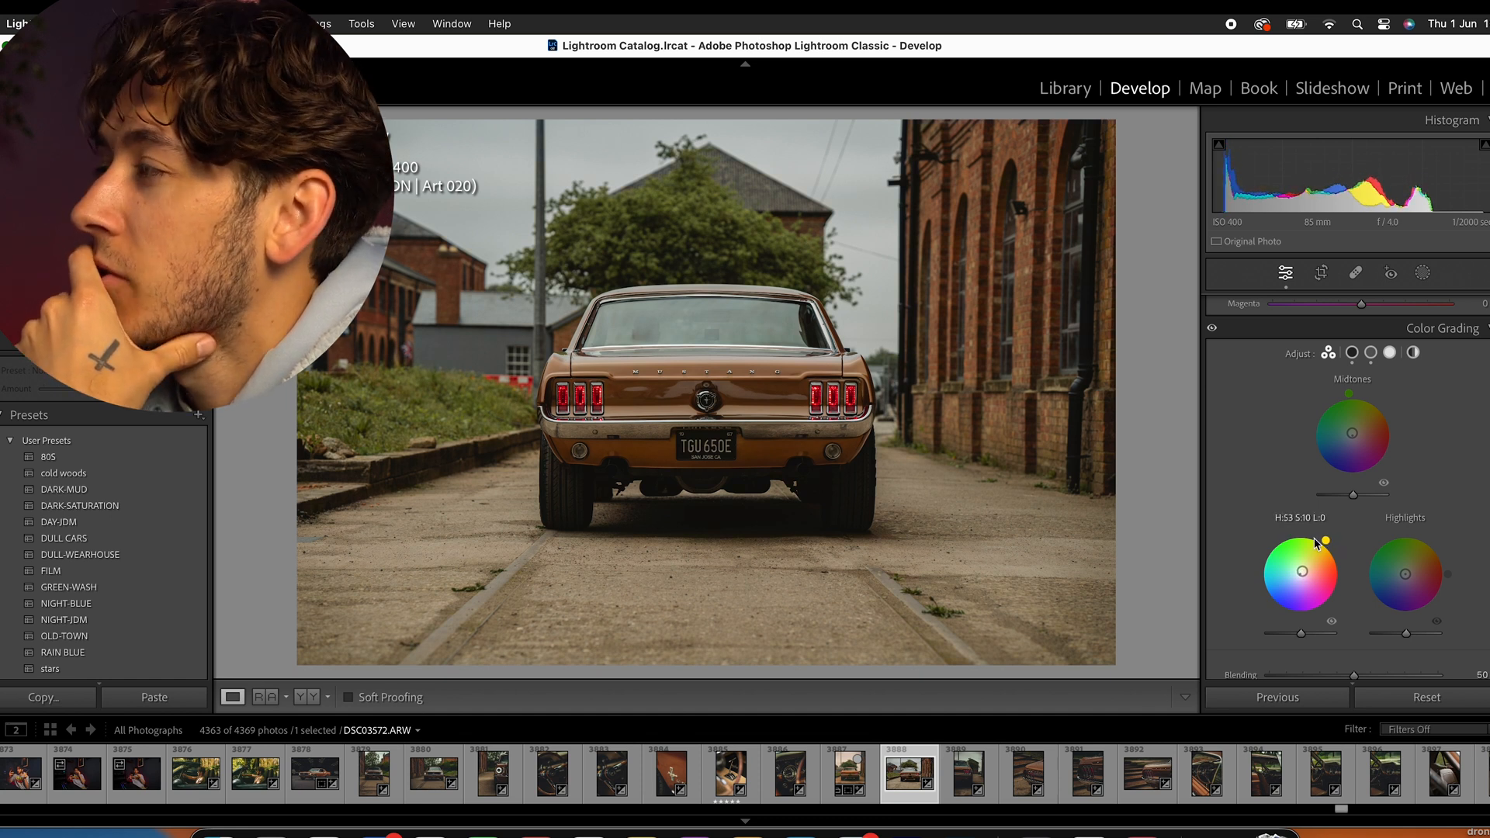
pyautogui.moveTo(1352, 439)
pyautogui.mouseDown()
pyautogui.moveTo(1373, 401)
pyautogui.moveTo(1354, 434)
pyautogui.mouseUp()
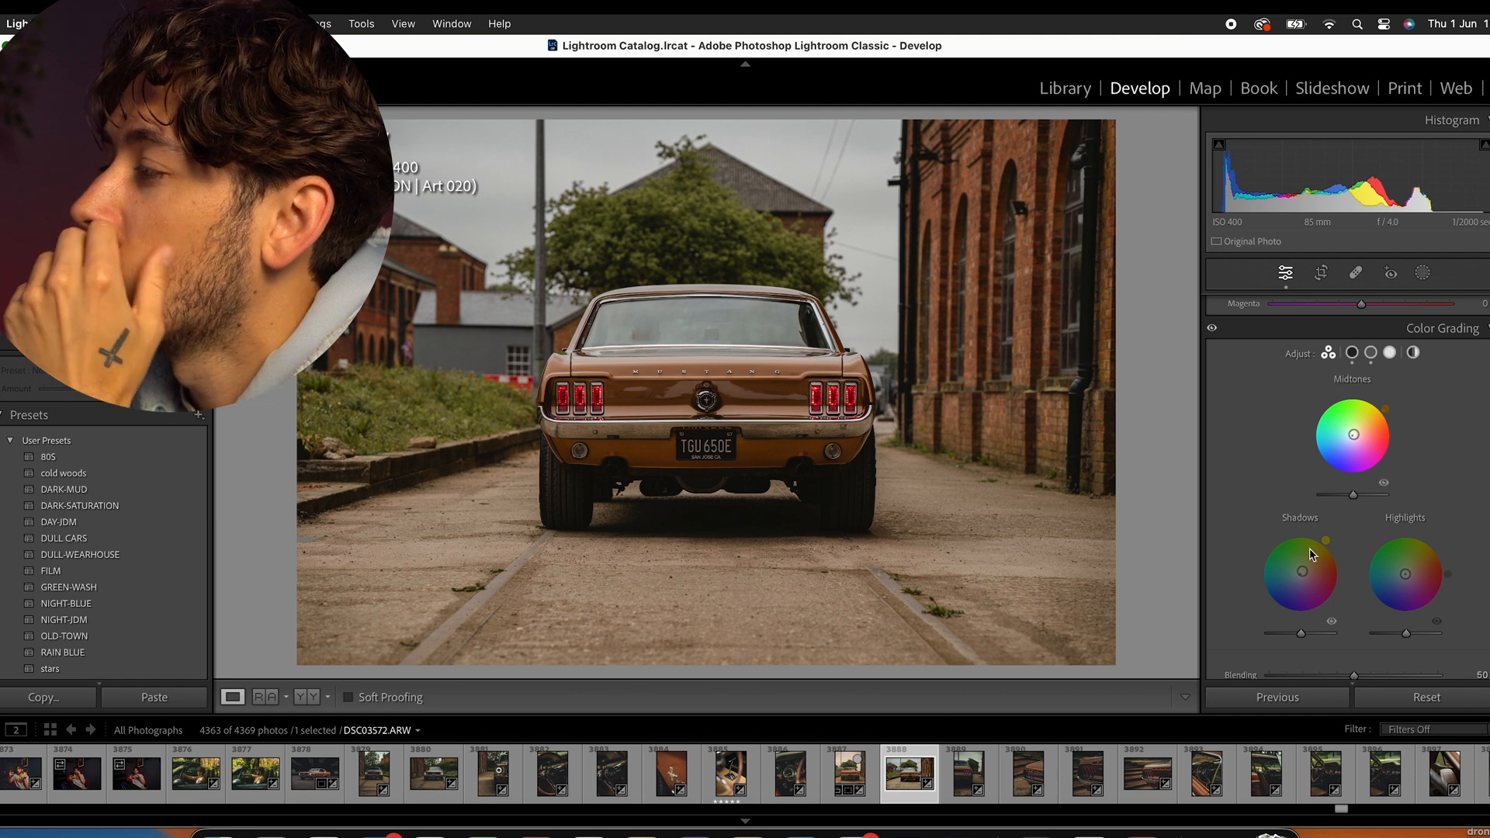
pyautogui.moveTo(1302, 571); pyautogui.dragTo(1298, 575)
pyautogui.moveTo(1413, 563); pyautogui.dragTo(1405, 569)
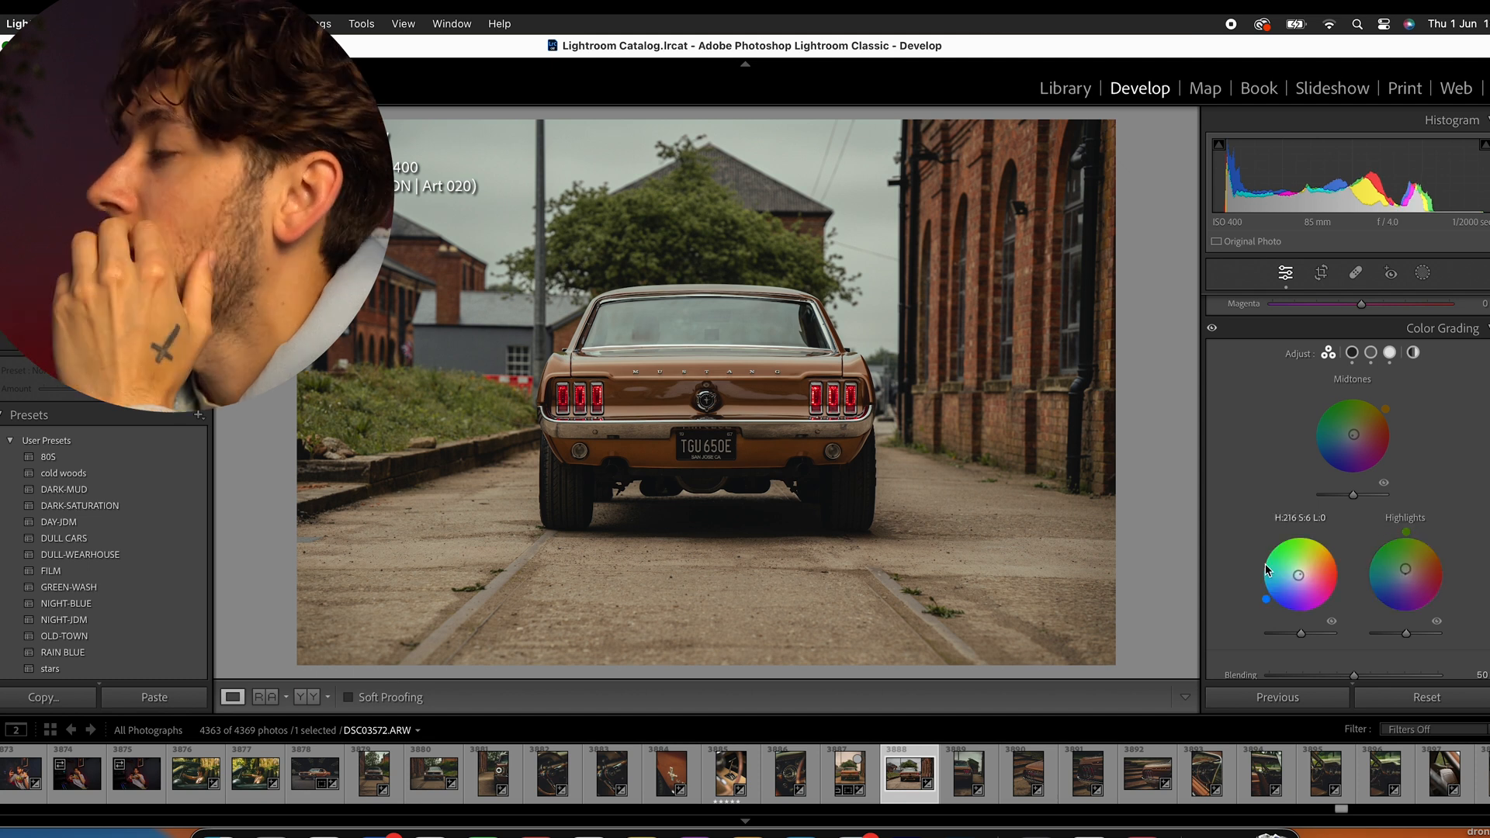
# - Go past the sharpening and lens correction settings to the post-crop vignetting and grain effects
pyautogui.scroll(-10, 1260, 481)
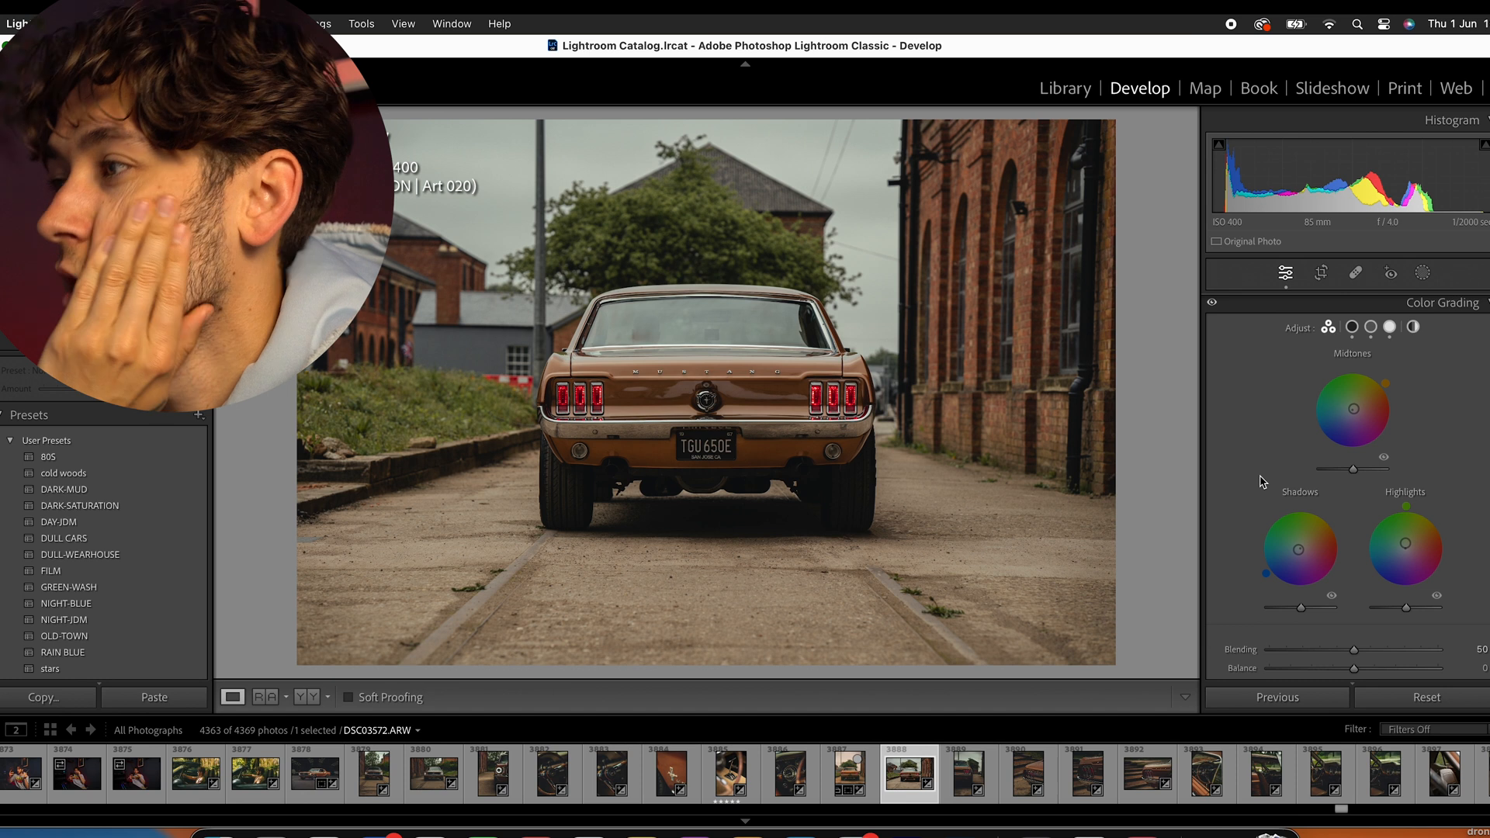
pyautogui.scroll(-4, 1260, 481)
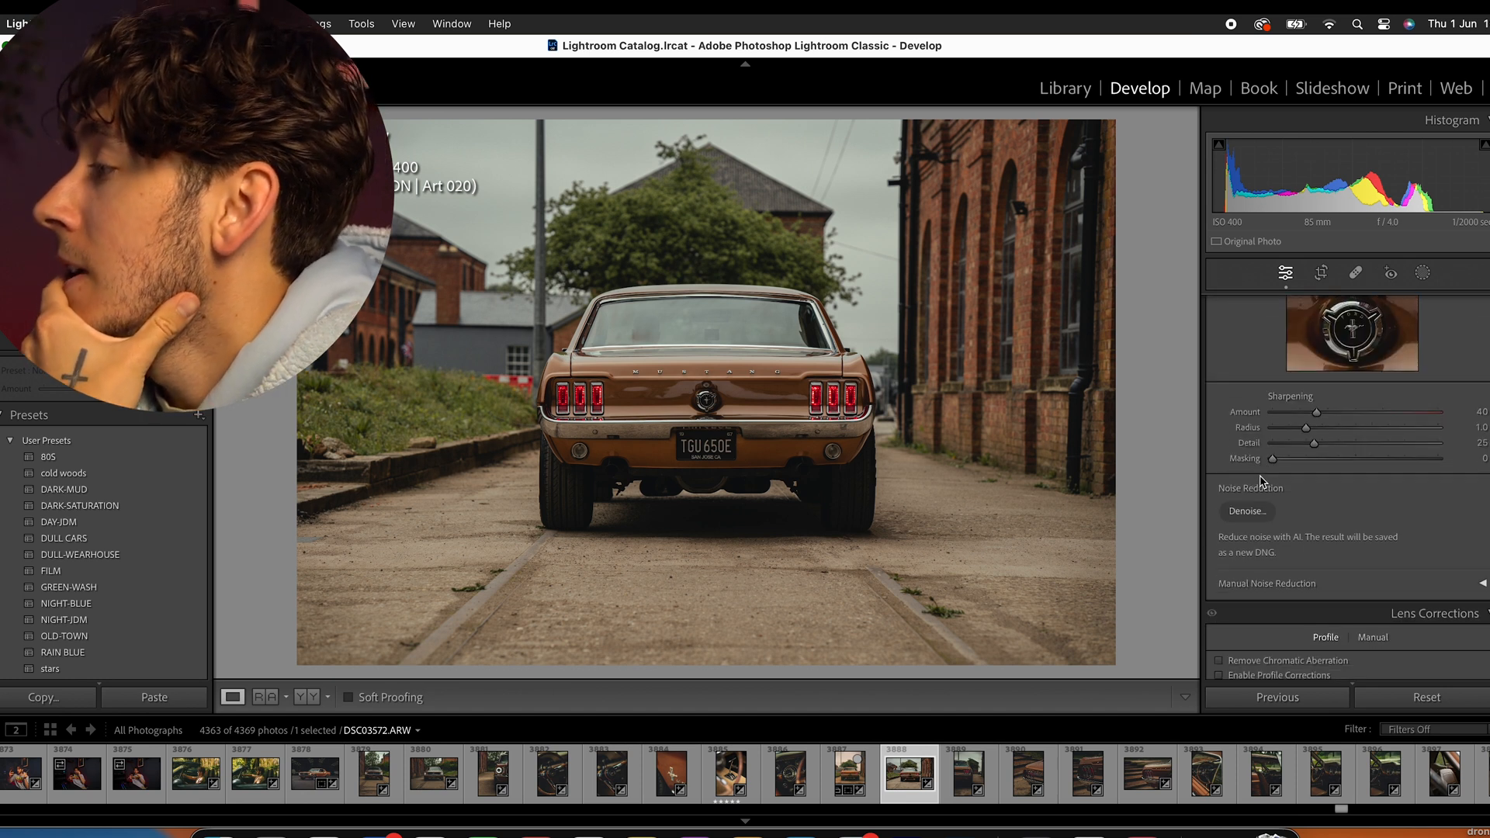
pyautogui.scroll(-4, 1351, 450)
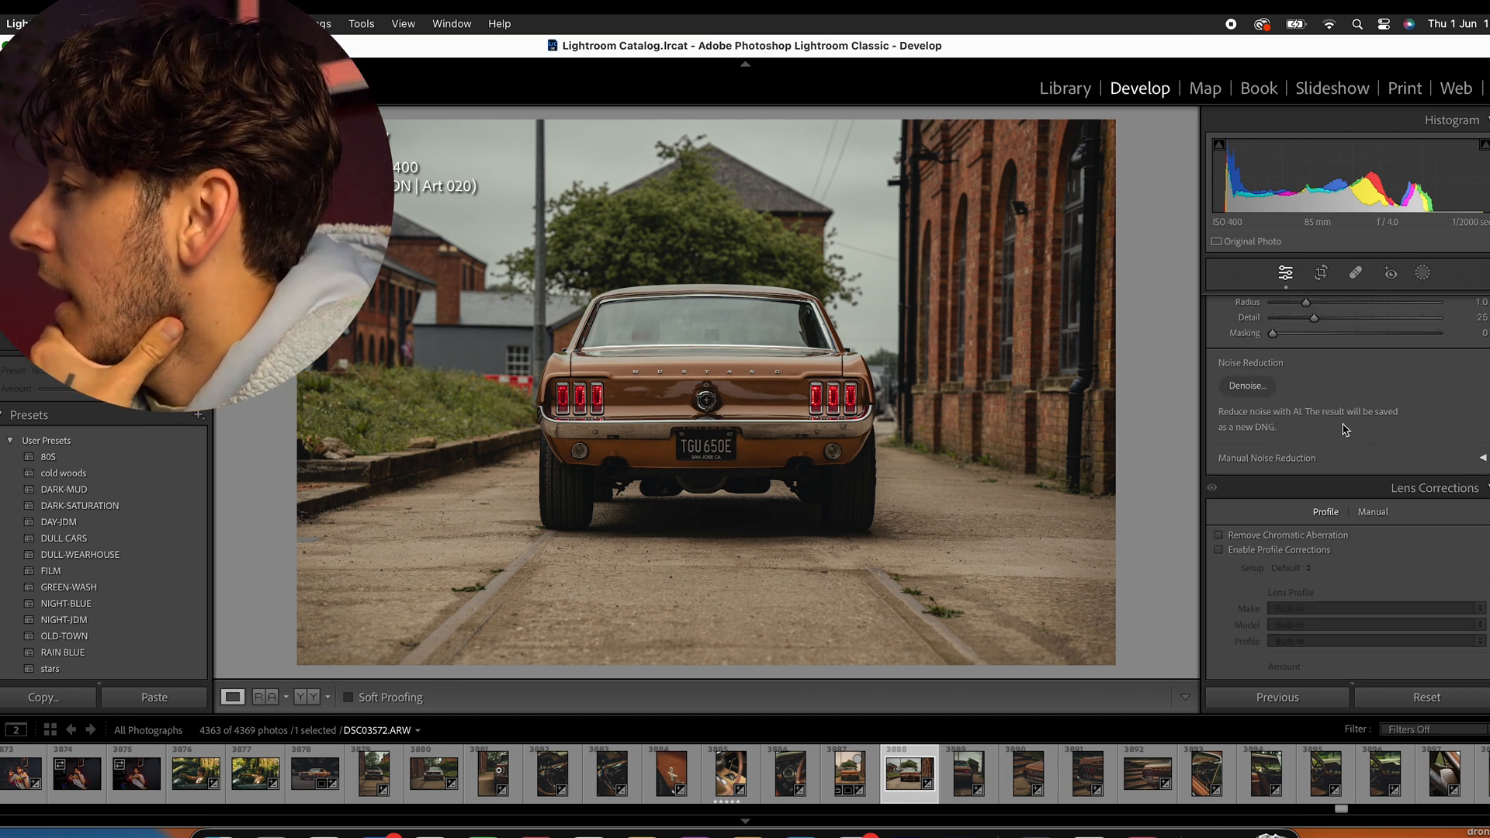
pyautogui.scroll(-10, 1350, 434)
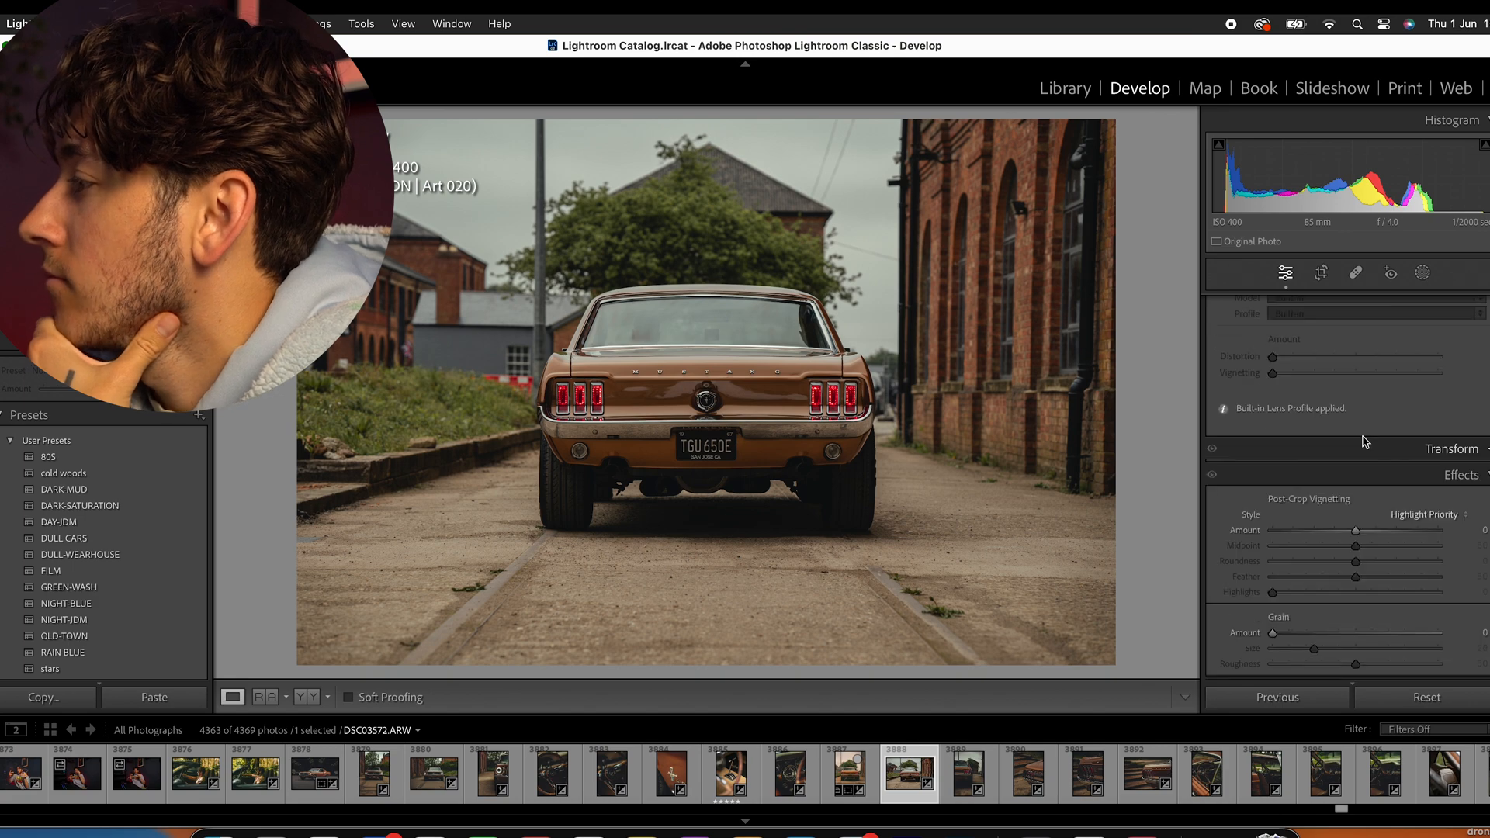
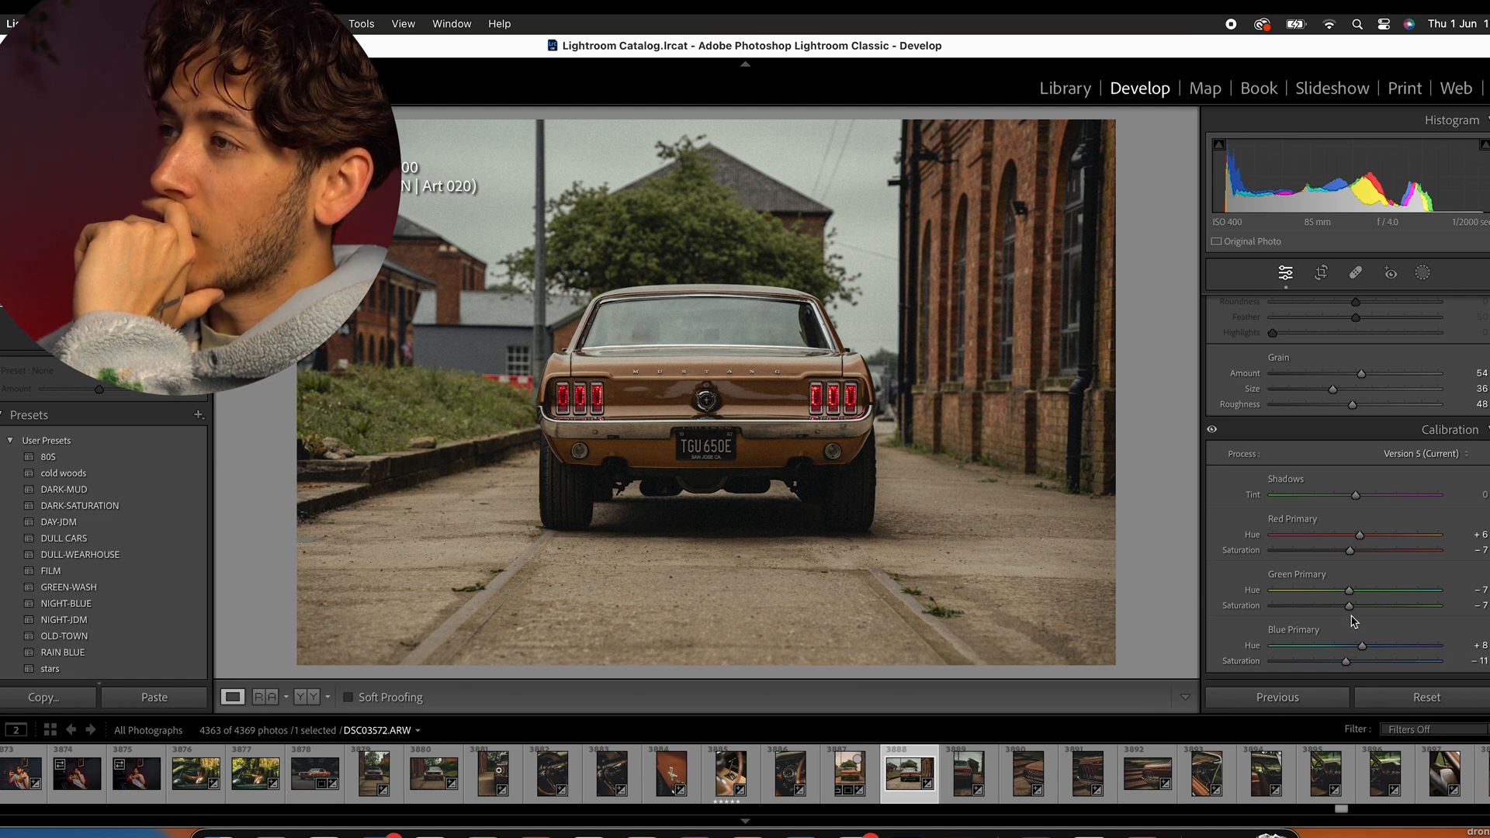
# - Straighten the photo with the crop tool at an angle of −0.02 and apply the crop
pyautogui.scroll(20, 1354, 617)
pyautogui.scroll(6, 1354, 613)
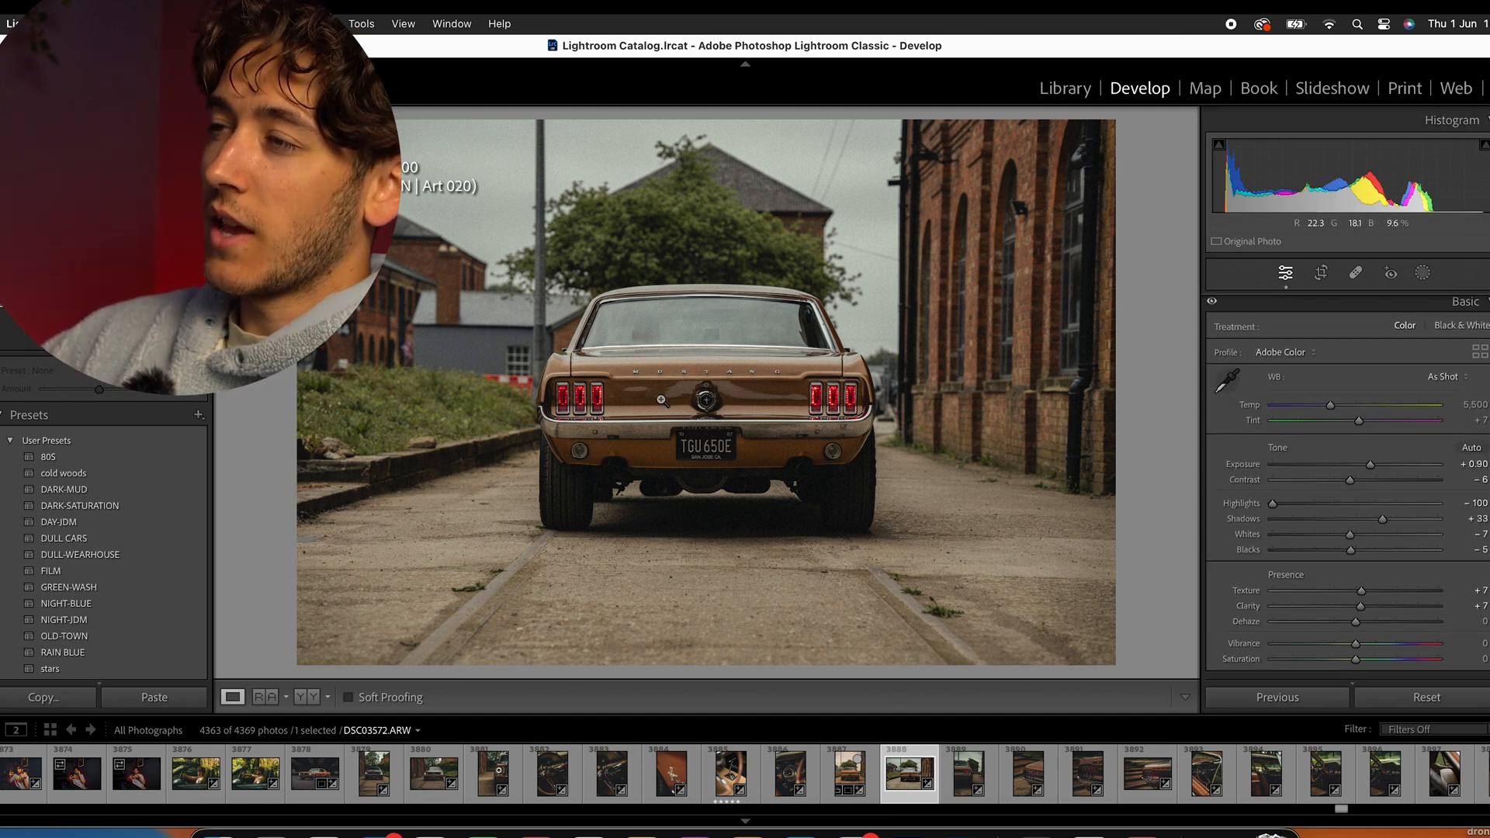
pyautogui.click(1323, 273)
pyautogui.moveTo(1359, 378); pyautogui.dragTo(1362, 380)
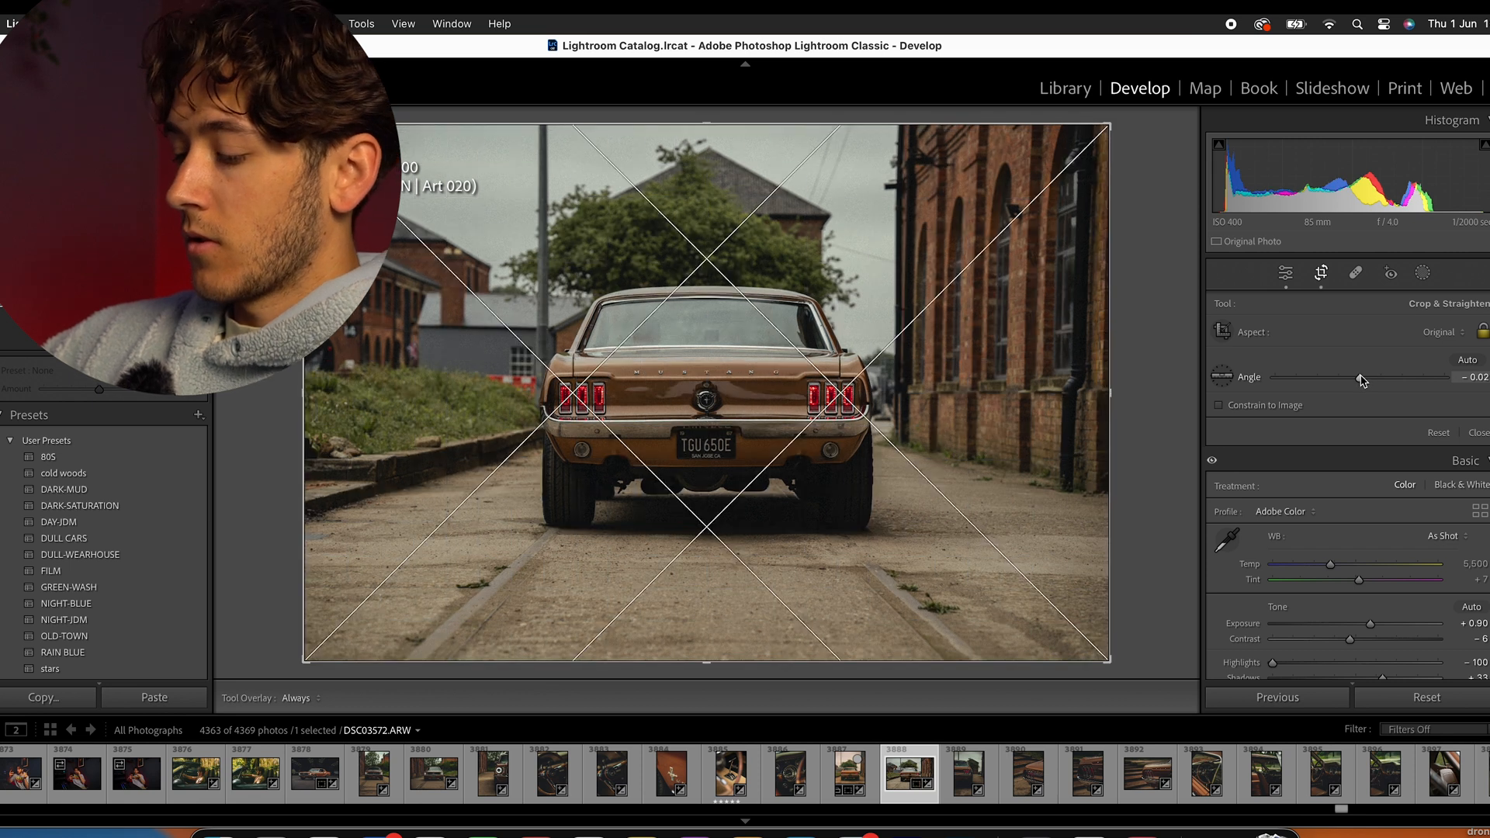
pyautogui.press('r')
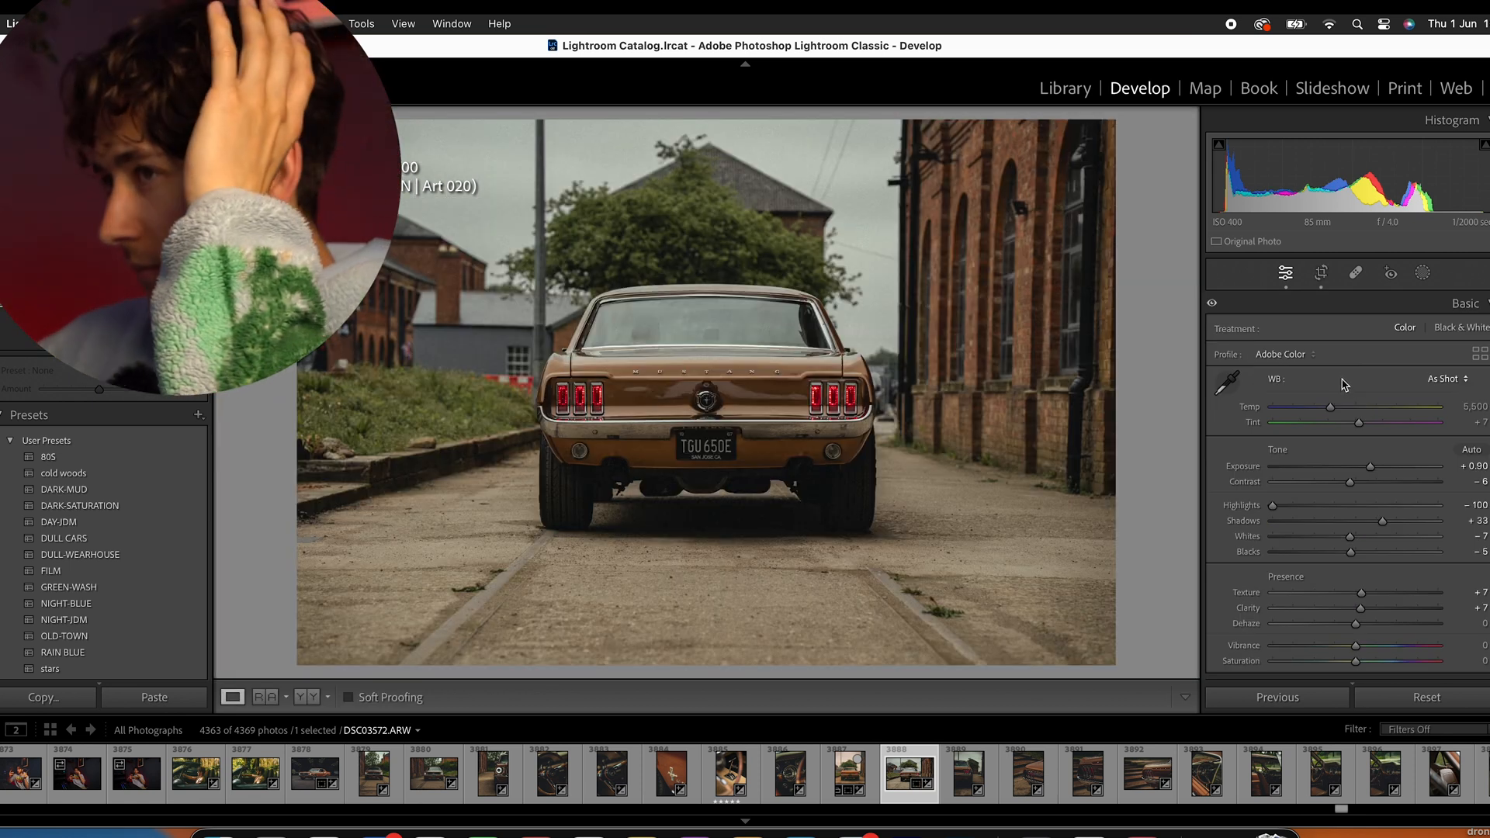
# - Add a diagonal linear gradient mask from the photo's upper-left area to the car's bumper and set its exposure to 0.77
pyautogui.click(1425, 274)
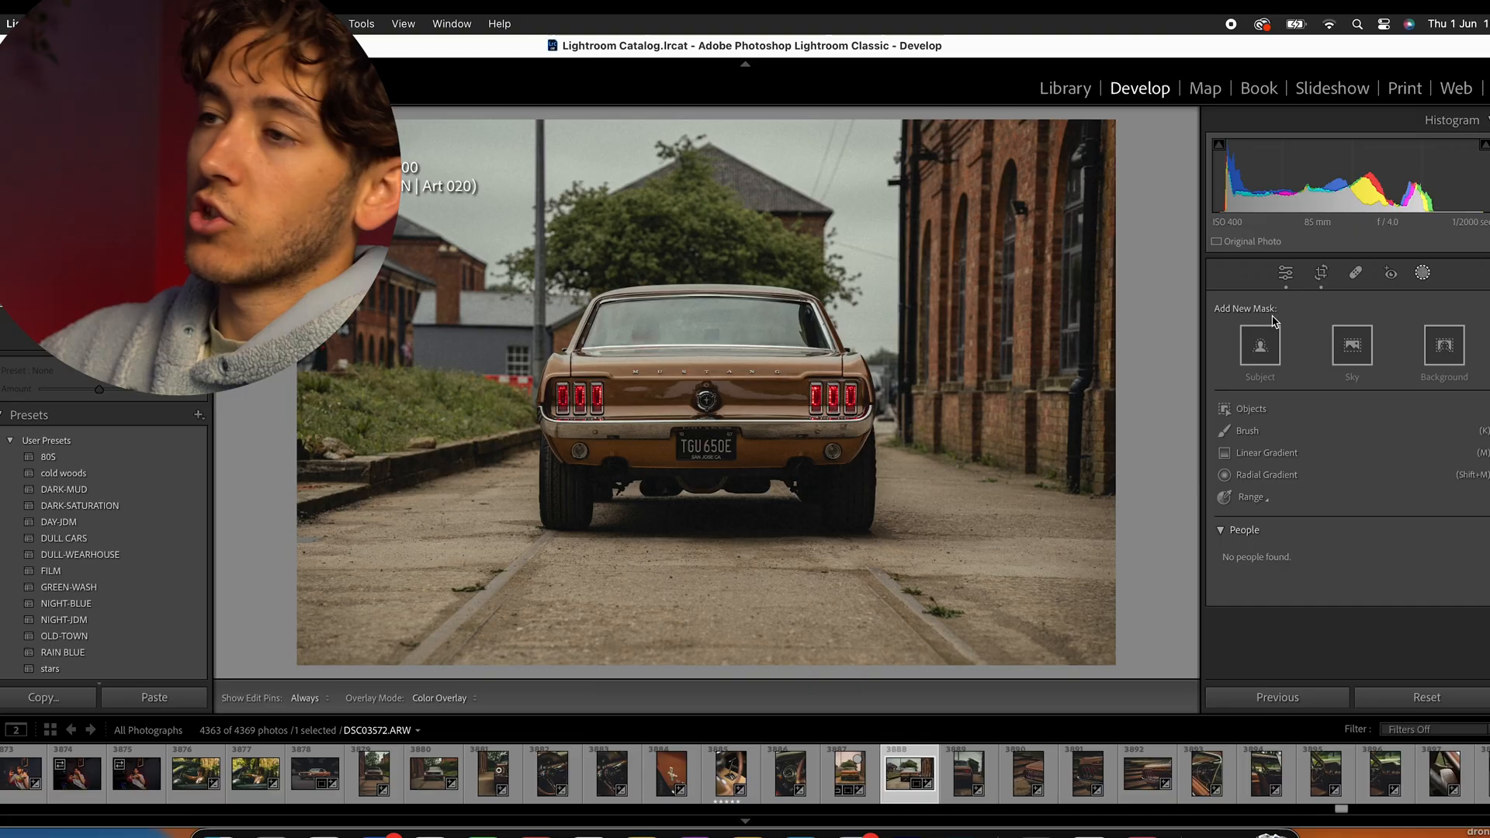
pyautogui.click(1424, 273)
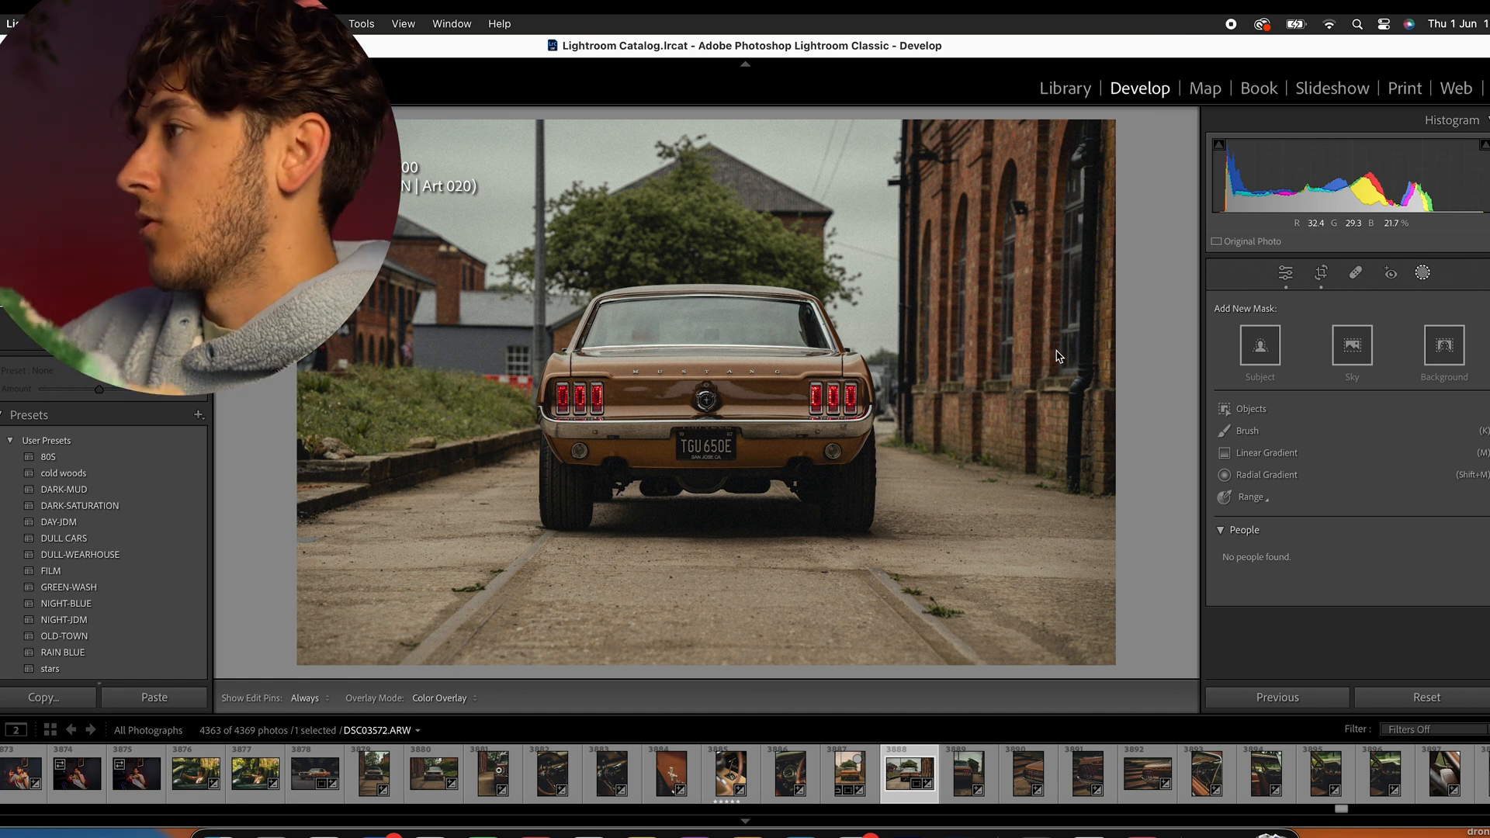
pyautogui.click(1258, 454)
pyautogui.moveTo(434, 248); pyautogui.dragTo(660, 454)
pyautogui.moveTo(1354, 456); pyautogui.dragTo(1372, 451)
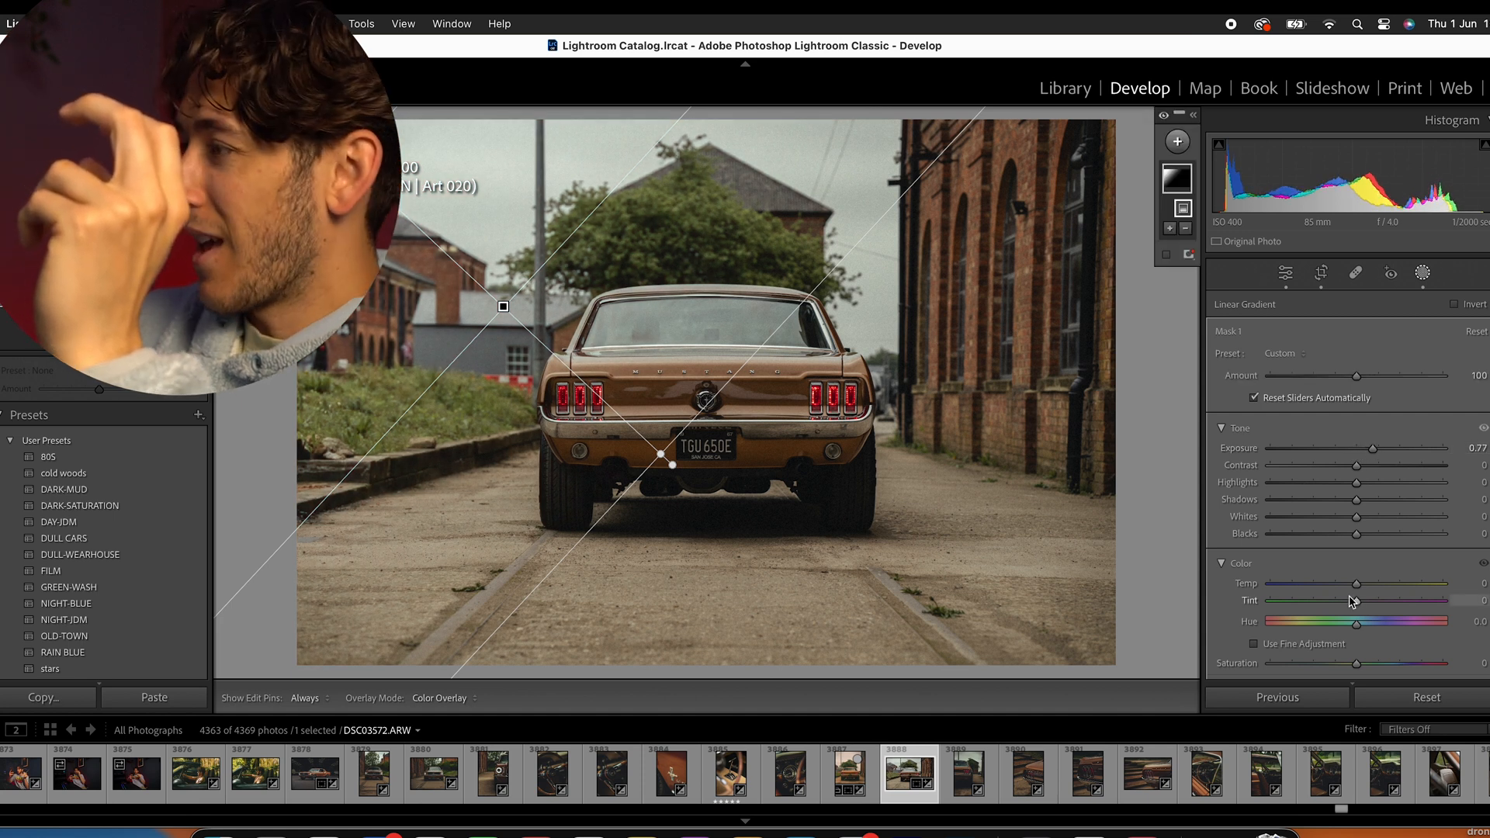
# - Set the upper-left gradient mask's temperature to 29, highlights to −31 and contrast to −6
pyautogui.moveTo(1356, 584); pyautogui.dragTo(1385, 587)
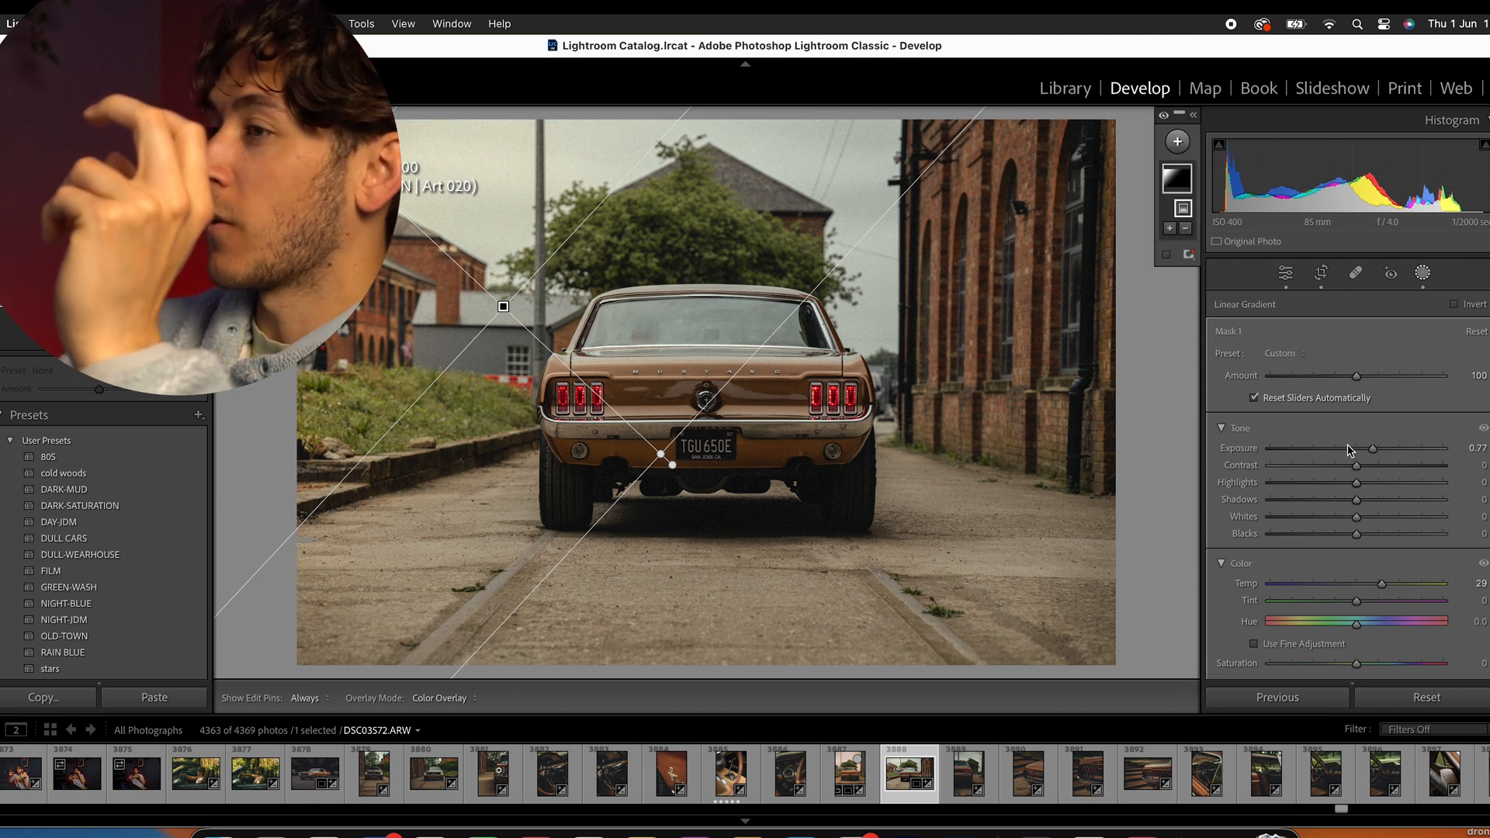
pyautogui.moveTo(1355, 483); pyautogui.dragTo(1329, 485)
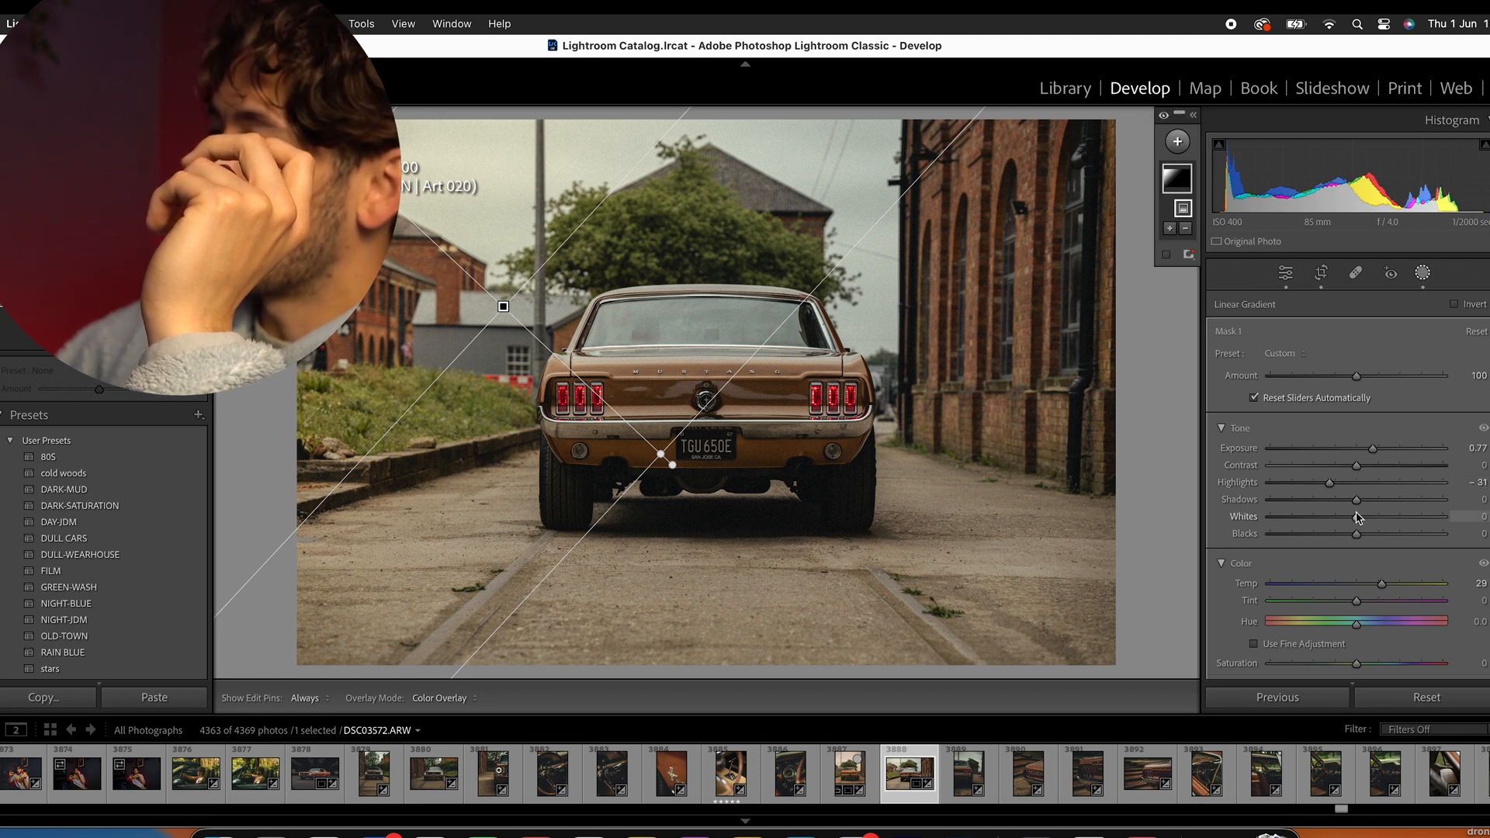
pyautogui.moveTo(1360, 466); pyautogui.dragTo(1354, 467)
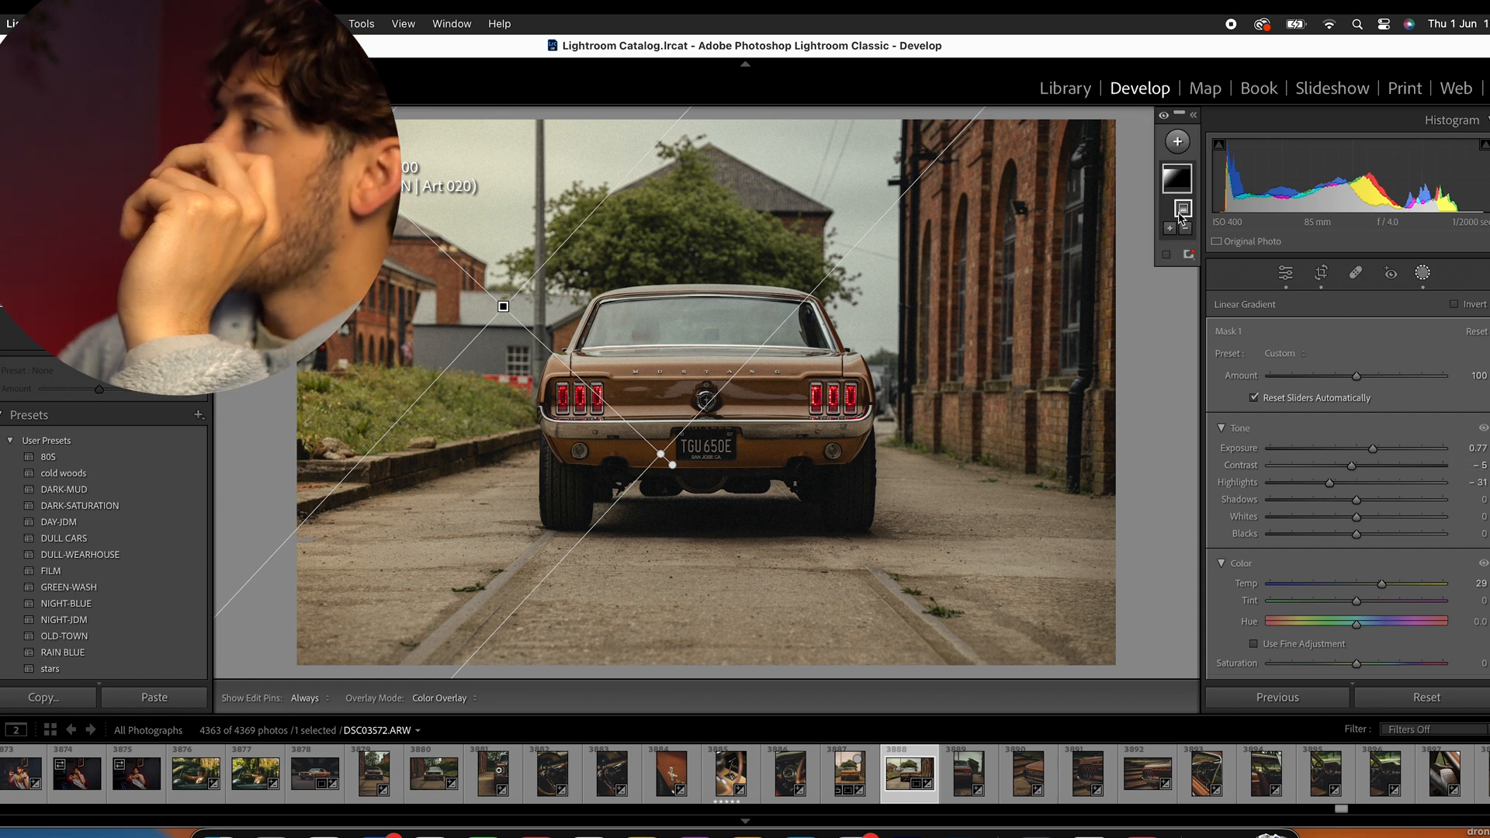
# - Add a diagonal linear gradient mask from the photo's lower-right area to the car's roof, lower its exposure to −0.38 and preview the photo full screen
pyautogui.click(1177, 142)
pyautogui.click(1217, 326)
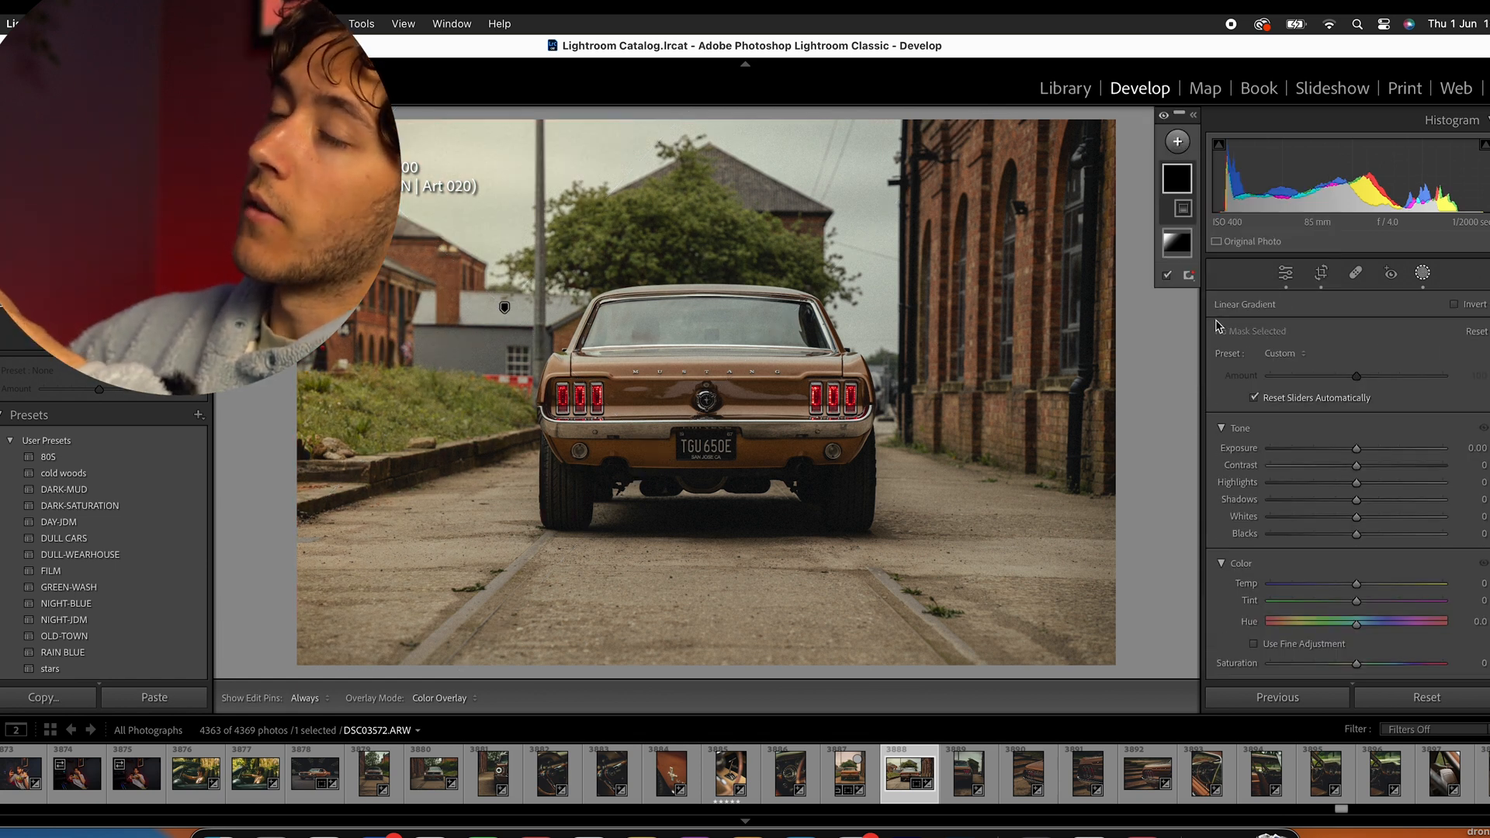
pyautogui.moveTo(1092, 578); pyautogui.dragTo(672, 291)
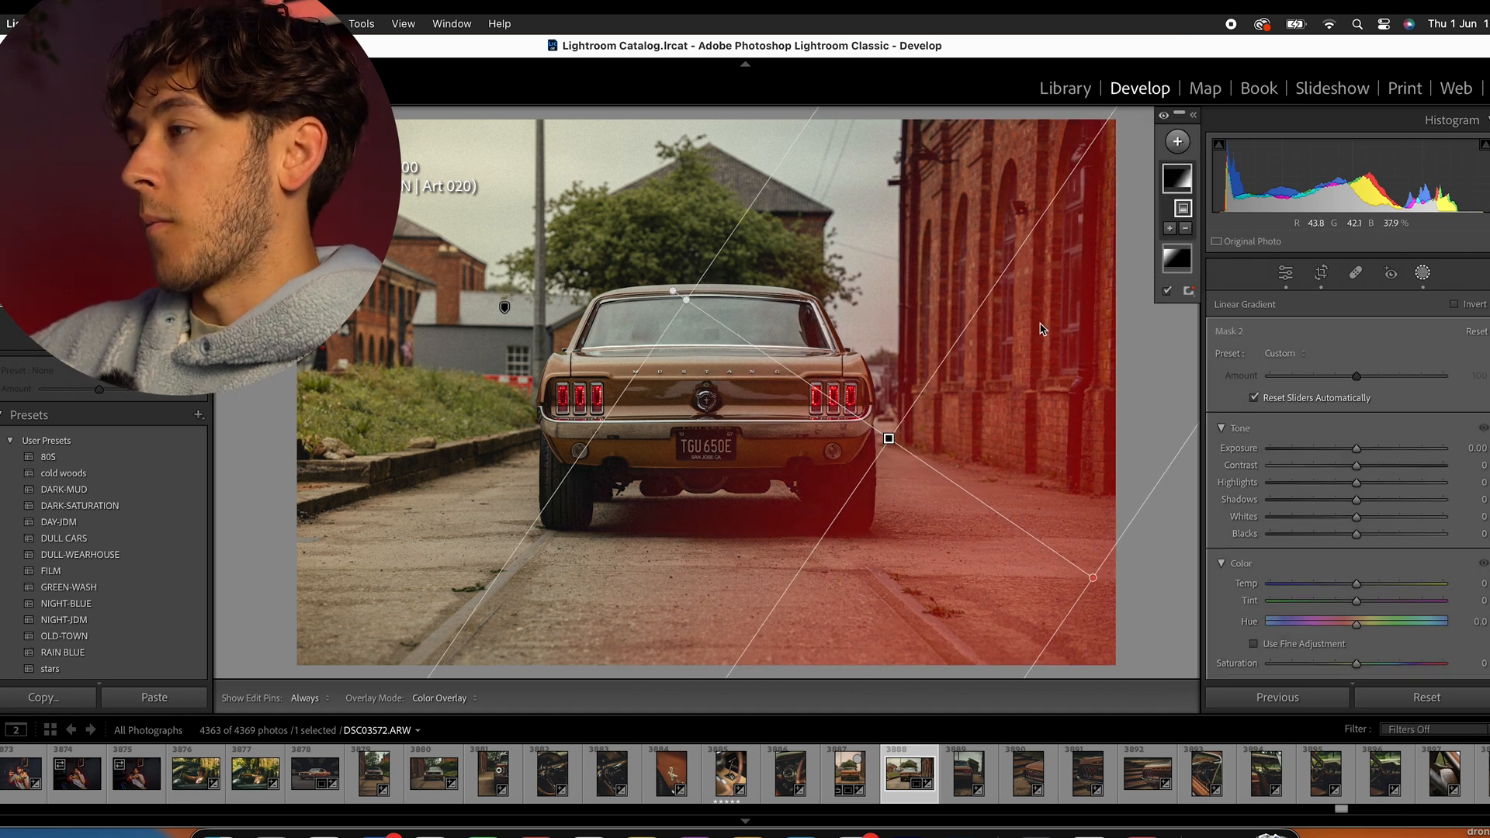
pyautogui.moveTo(1356, 449)
pyautogui.mouseDown()
pyautogui.moveTo(1323, 448)
pyautogui.moveTo(1345, 442)
pyautogui.mouseUp()
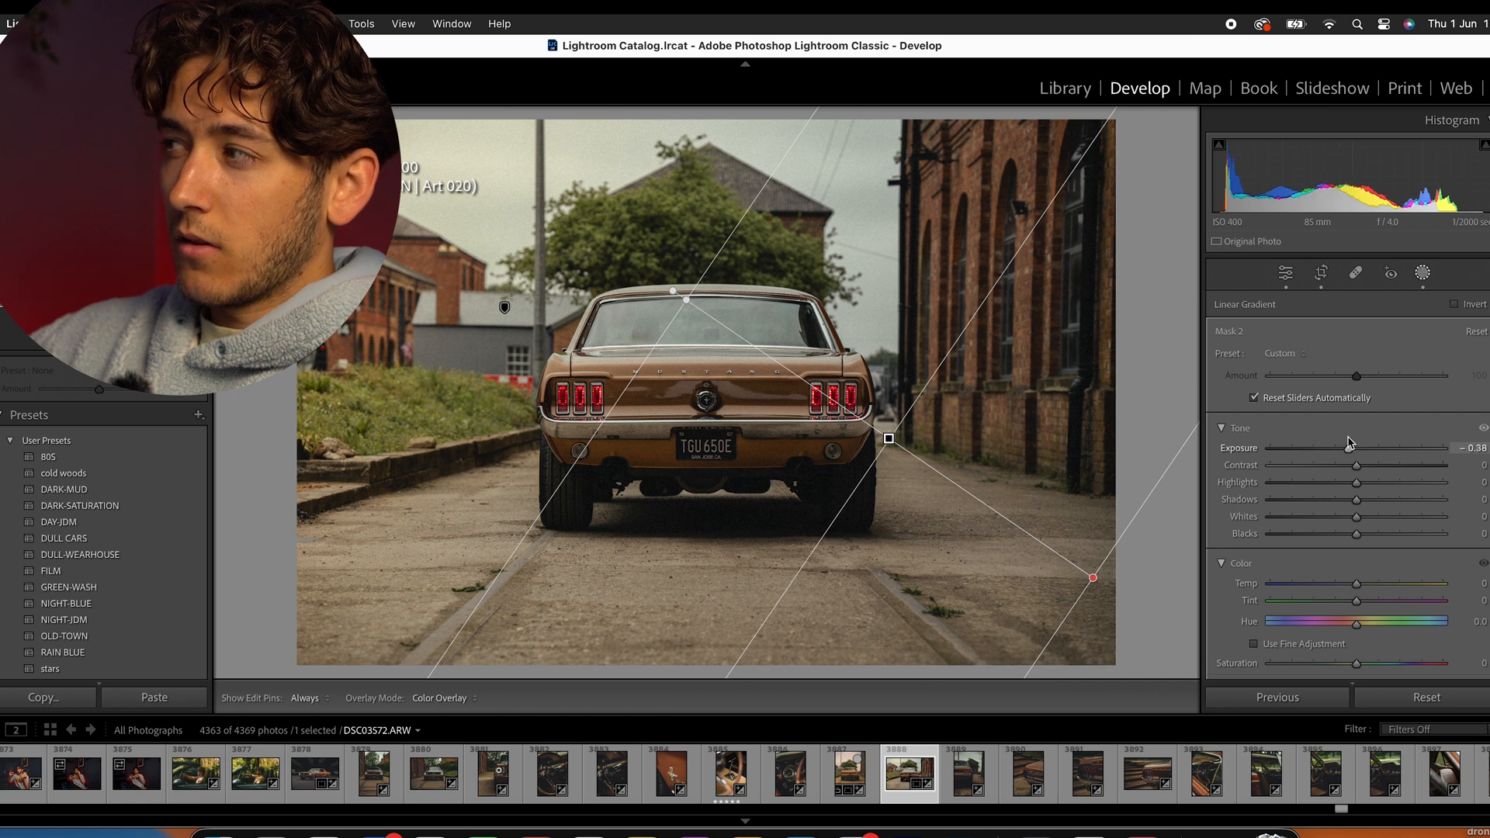
pyautogui.moveTo(1349, 442); pyautogui.dragTo(1349, 442)
pyautogui.click(1420, 273)
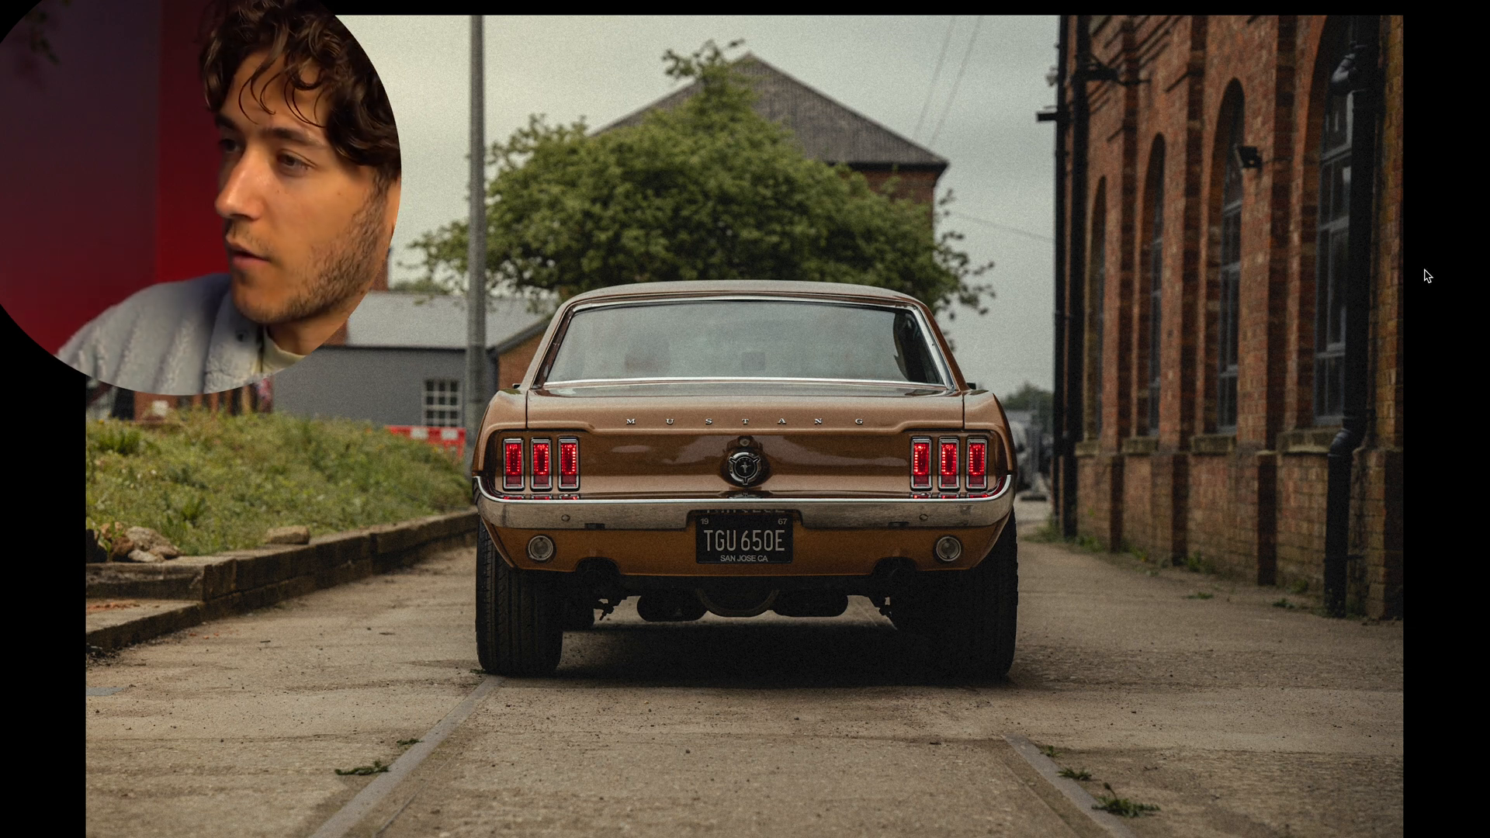
pyautogui.press('f')
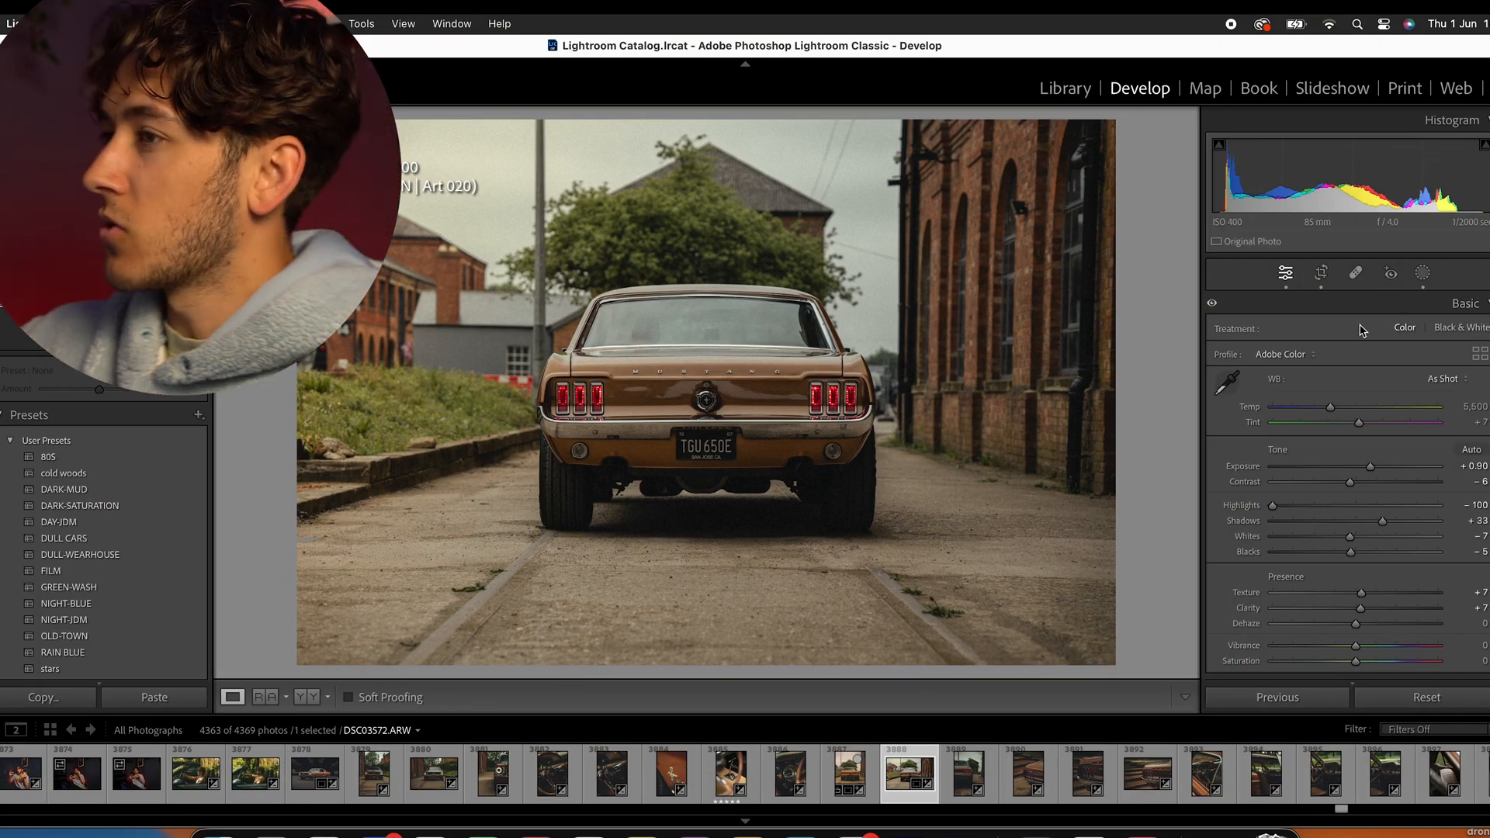
# - Add a horizontal linear gradient mask rising from the road to the car's rear window, with blacks −7, contrast 6 and exposure −0.46
pyautogui.click(1422, 273)
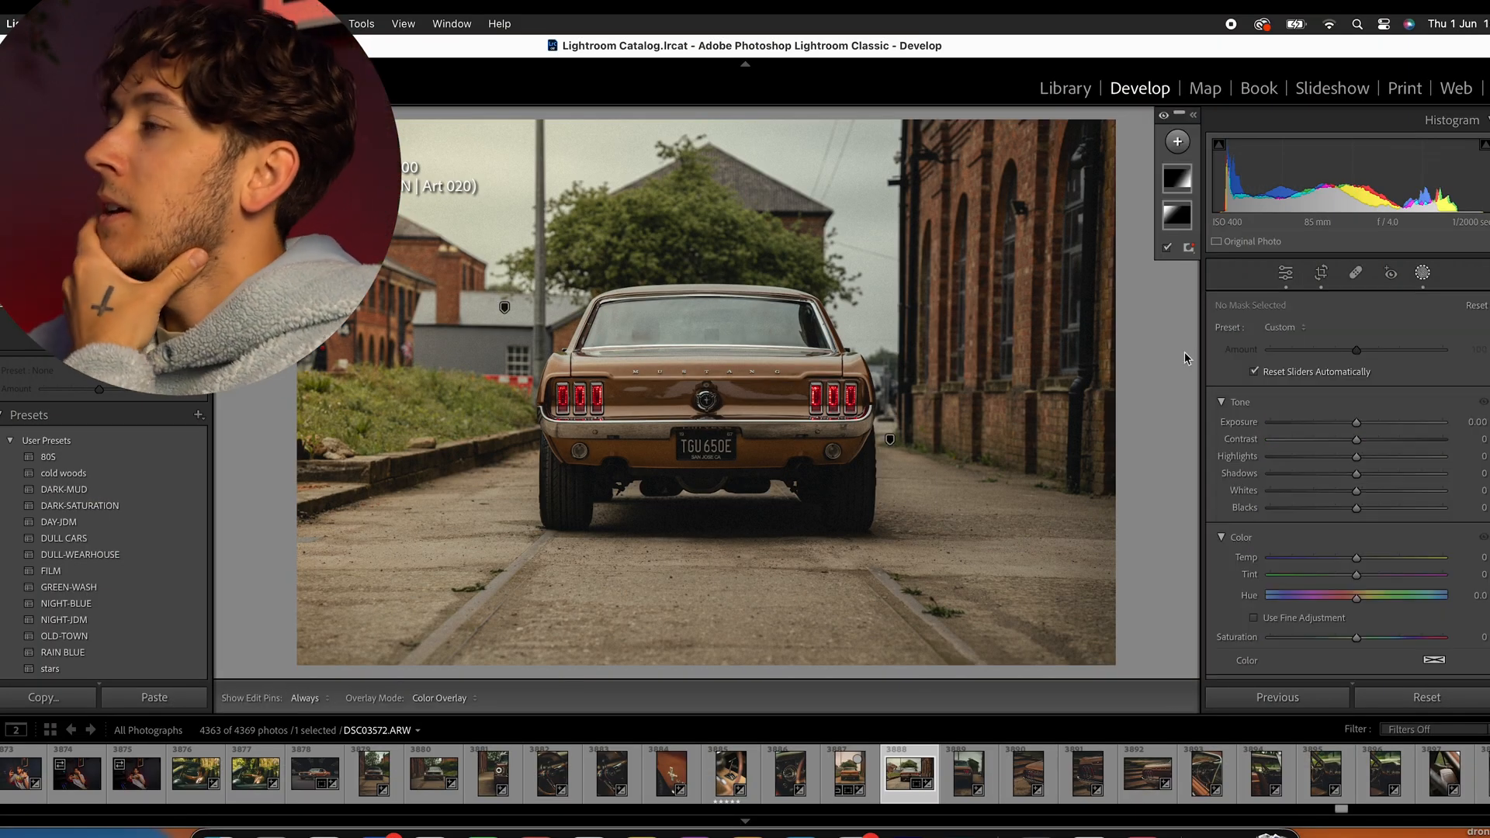
pyautogui.click(1178, 141)
pyautogui.click(1208, 312)
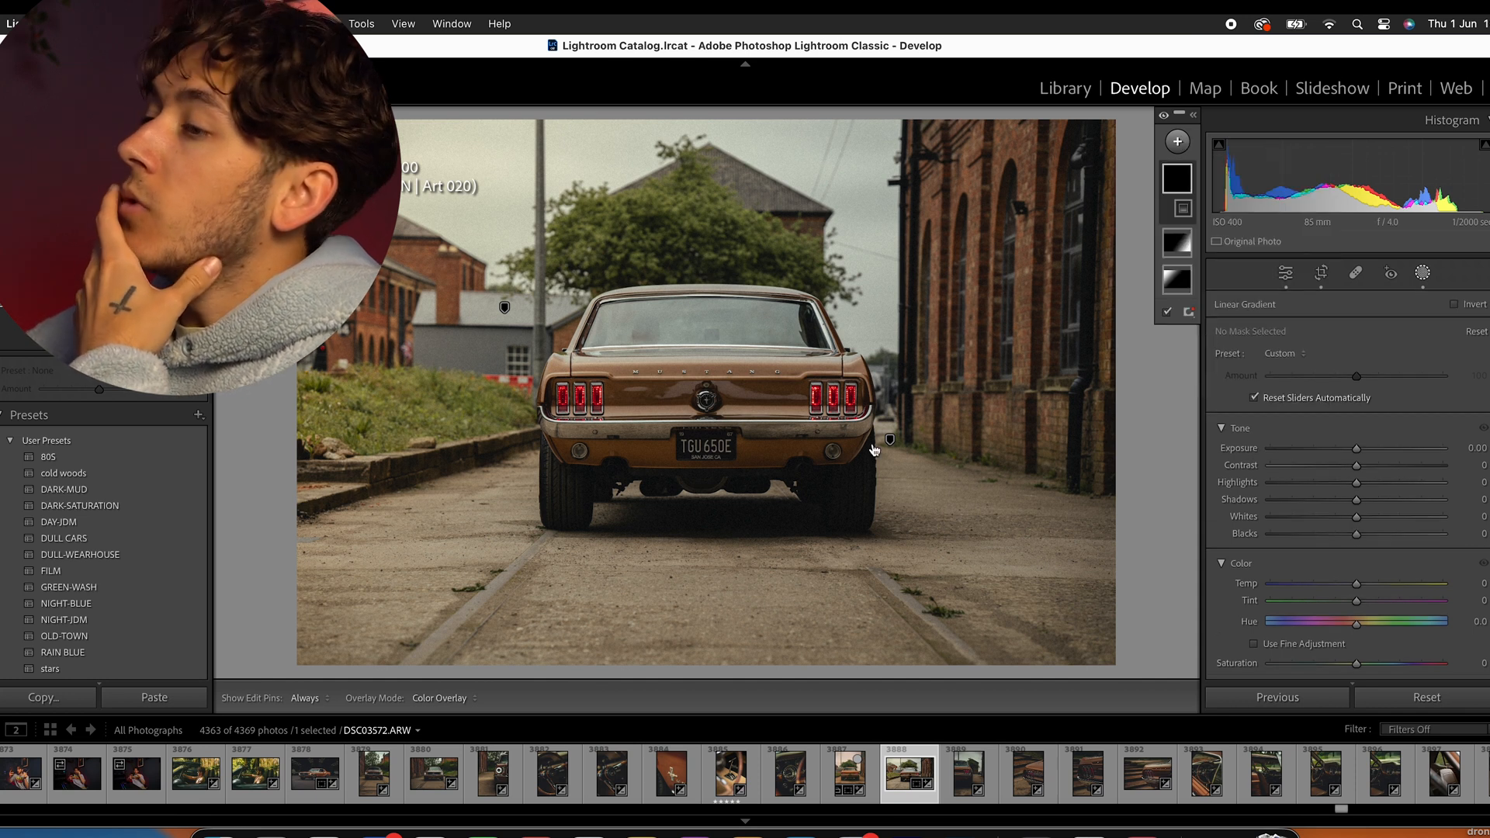
pyautogui.moveTo(706, 634); pyautogui.dragTo(705, 358)
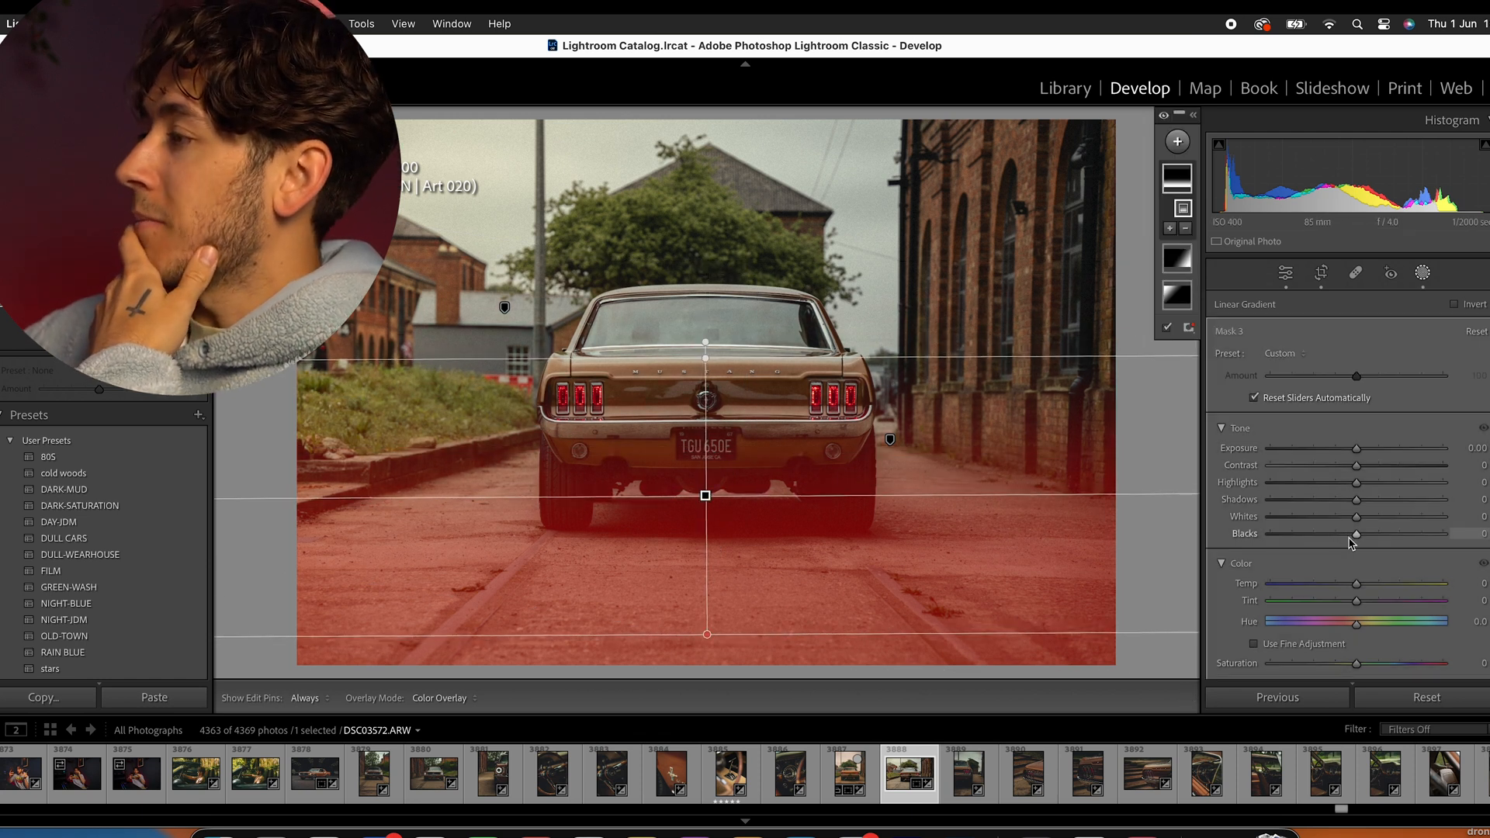
pyautogui.moveTo(1356, 535); pyautogui.dragTo(1350, 536)
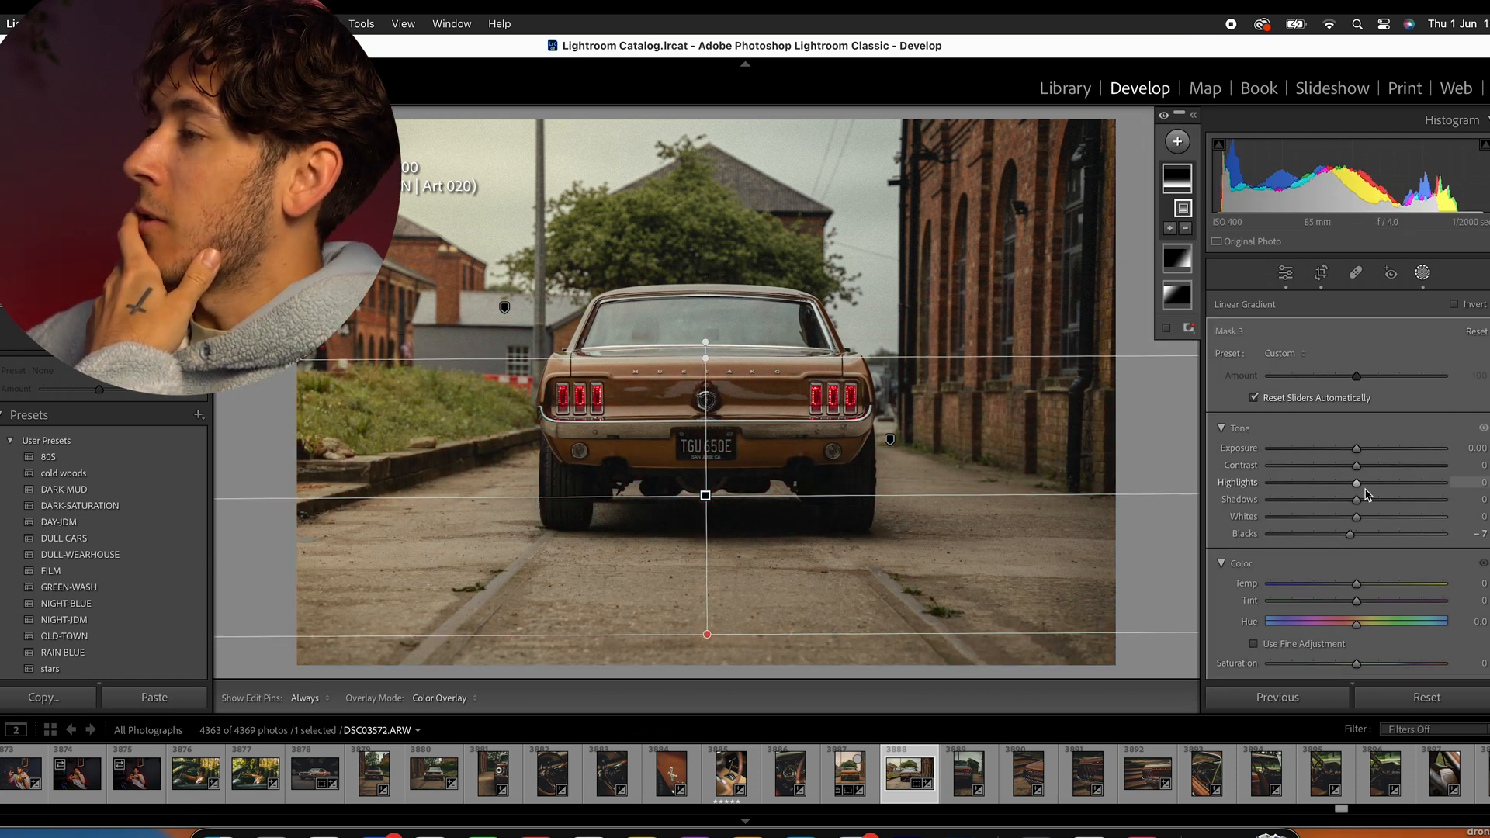
pyautogui.moveTo(1357, 464); pyautogui.dragTo(1346, 452)
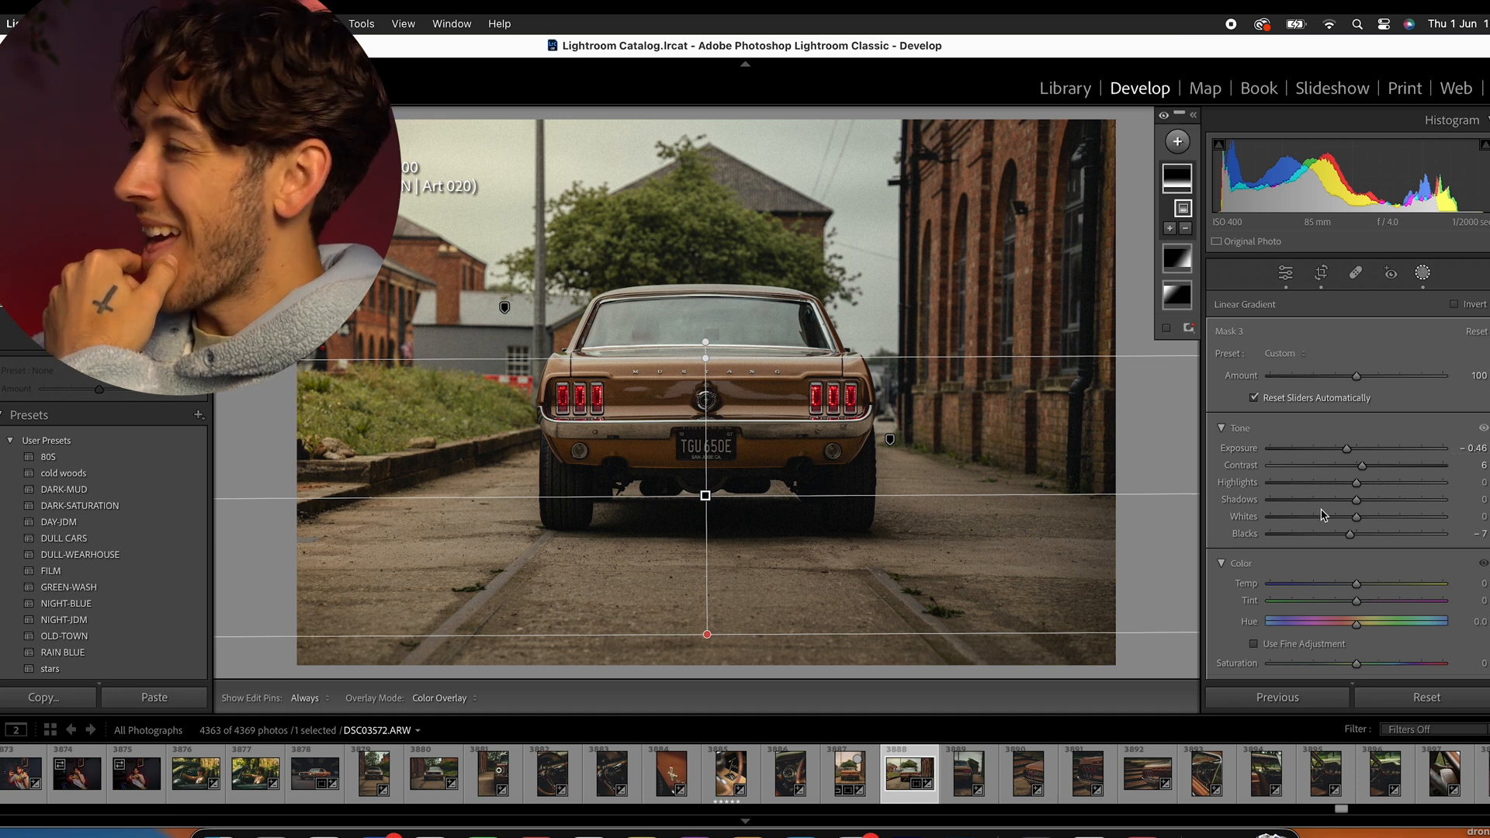
# - Set the road gradient mask's saturation to −9, texture to 14 and clarity to 14, and close masking
pyautogui.scroll(-3, 1323, 515)
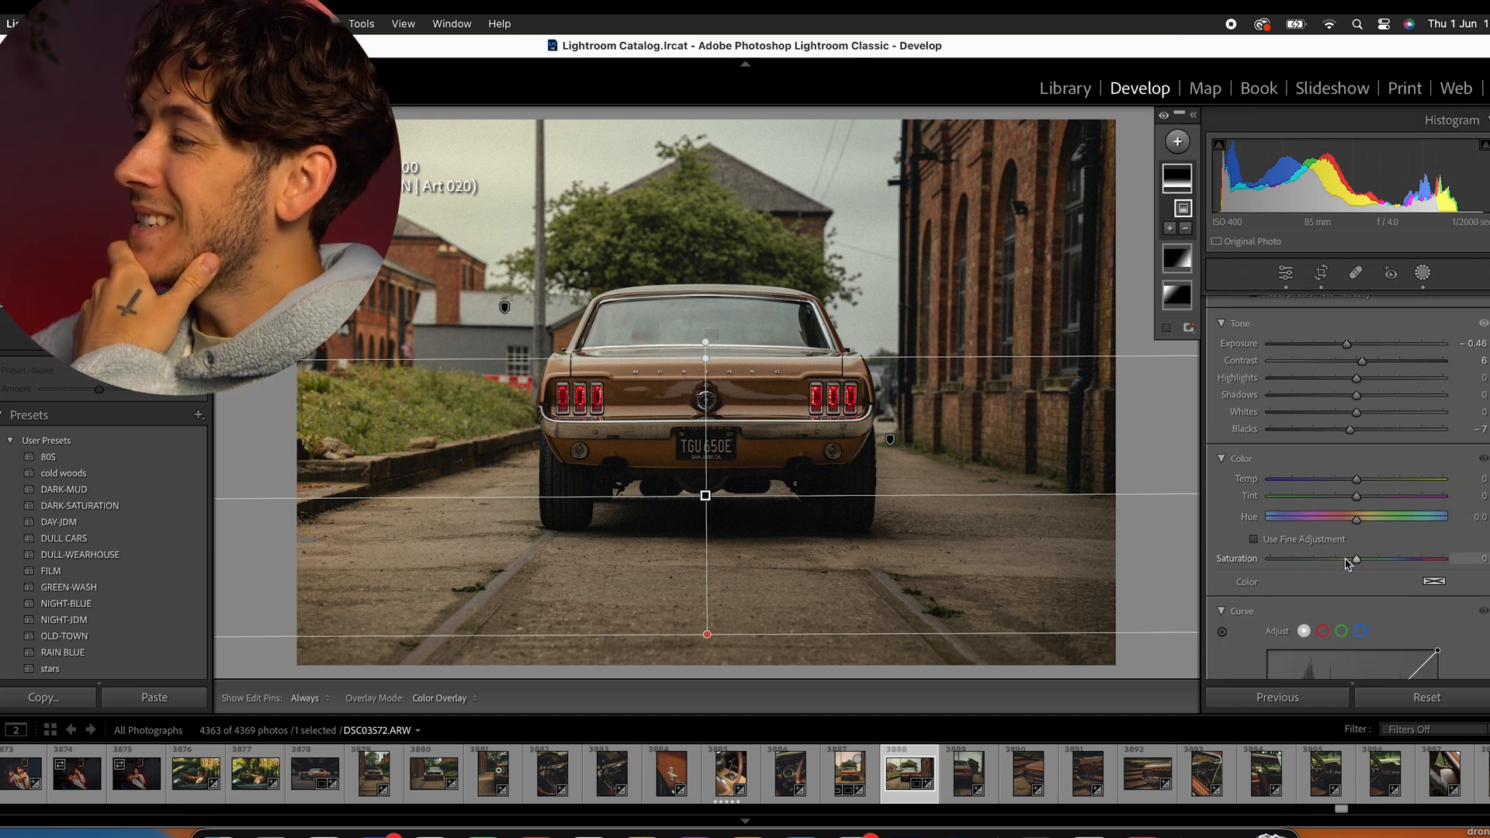
pyautogui.moveTo(1353, 563); pyautogui.dragTo(1338, 565)
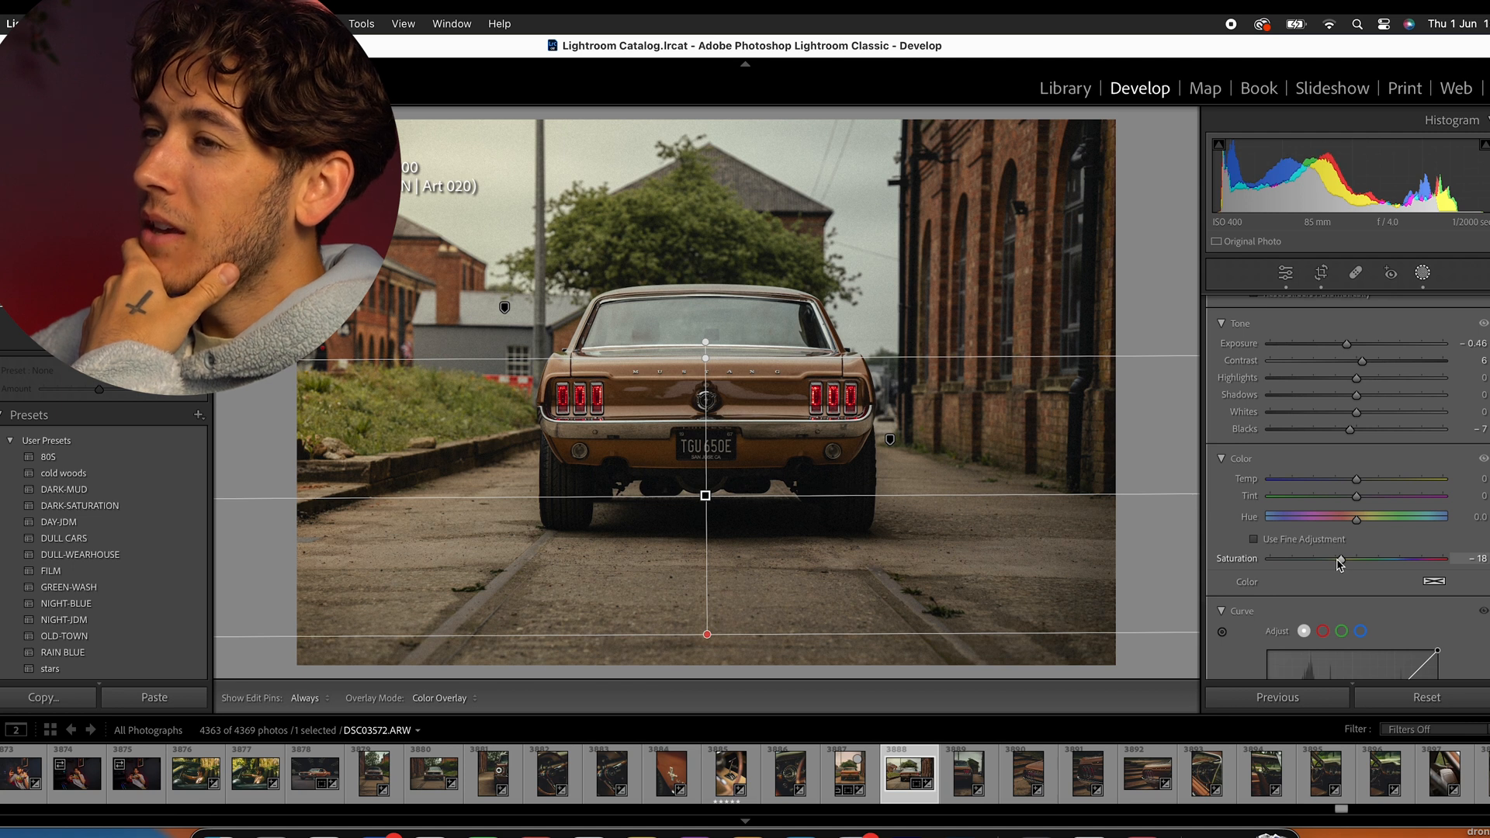
pyautogui.scroll(-4, 1328, 499)
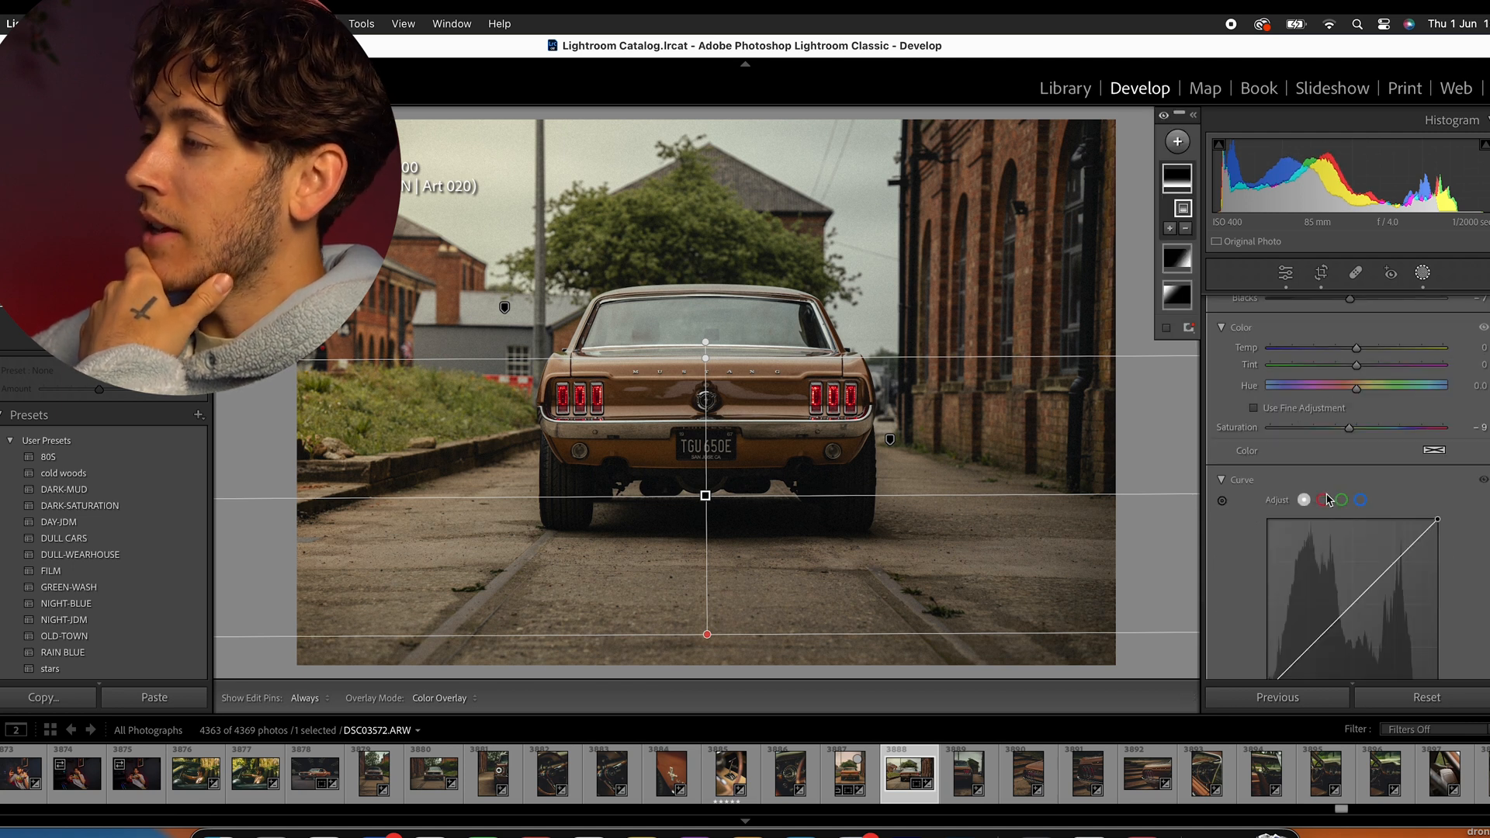
pyautogui.scroll(-6, 1311, 486)
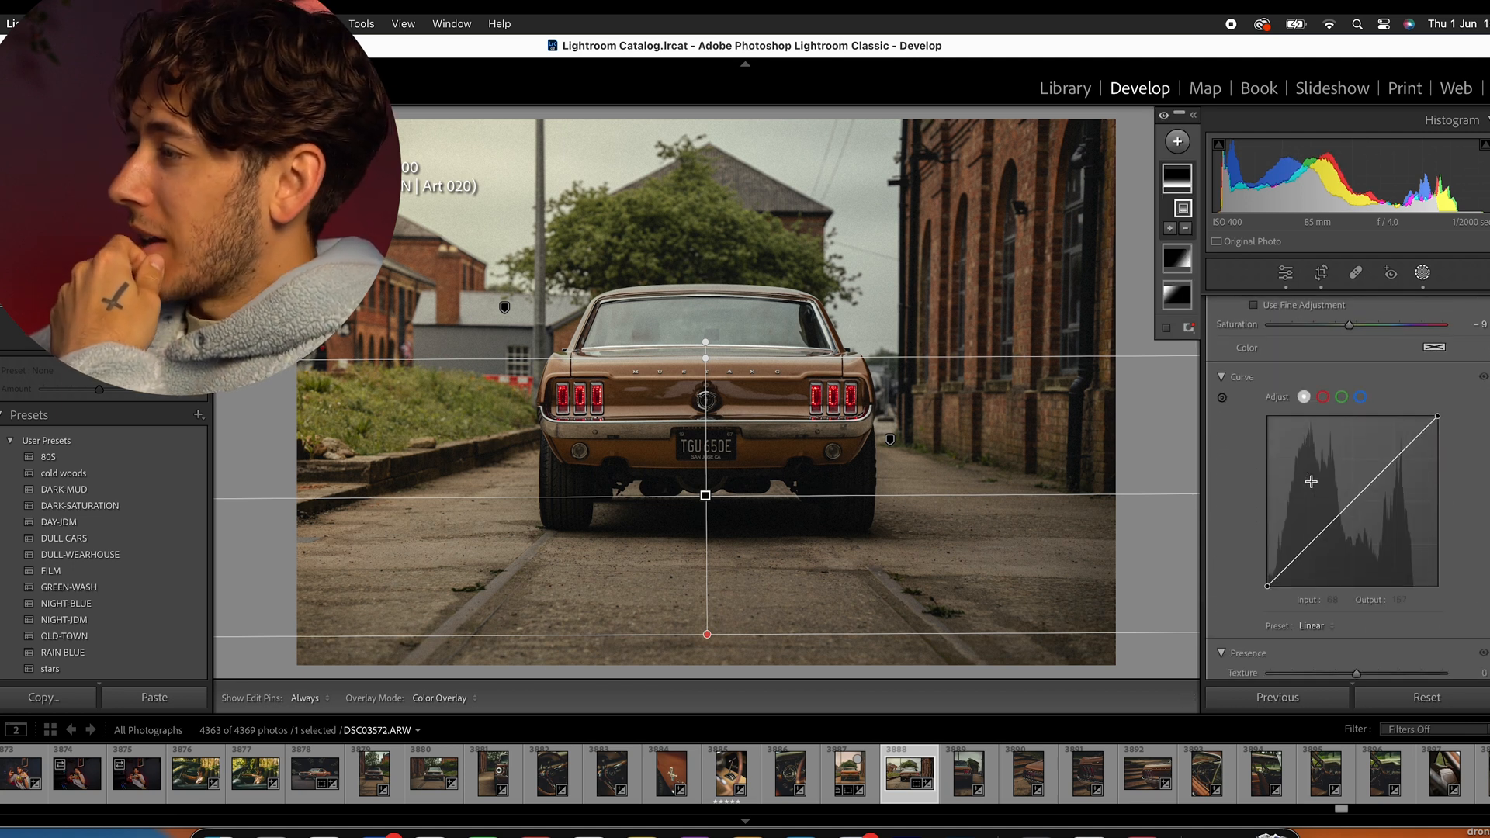
pyautogui.moveTo(1356, 580); pyautogui.dragTo(1369, 569)
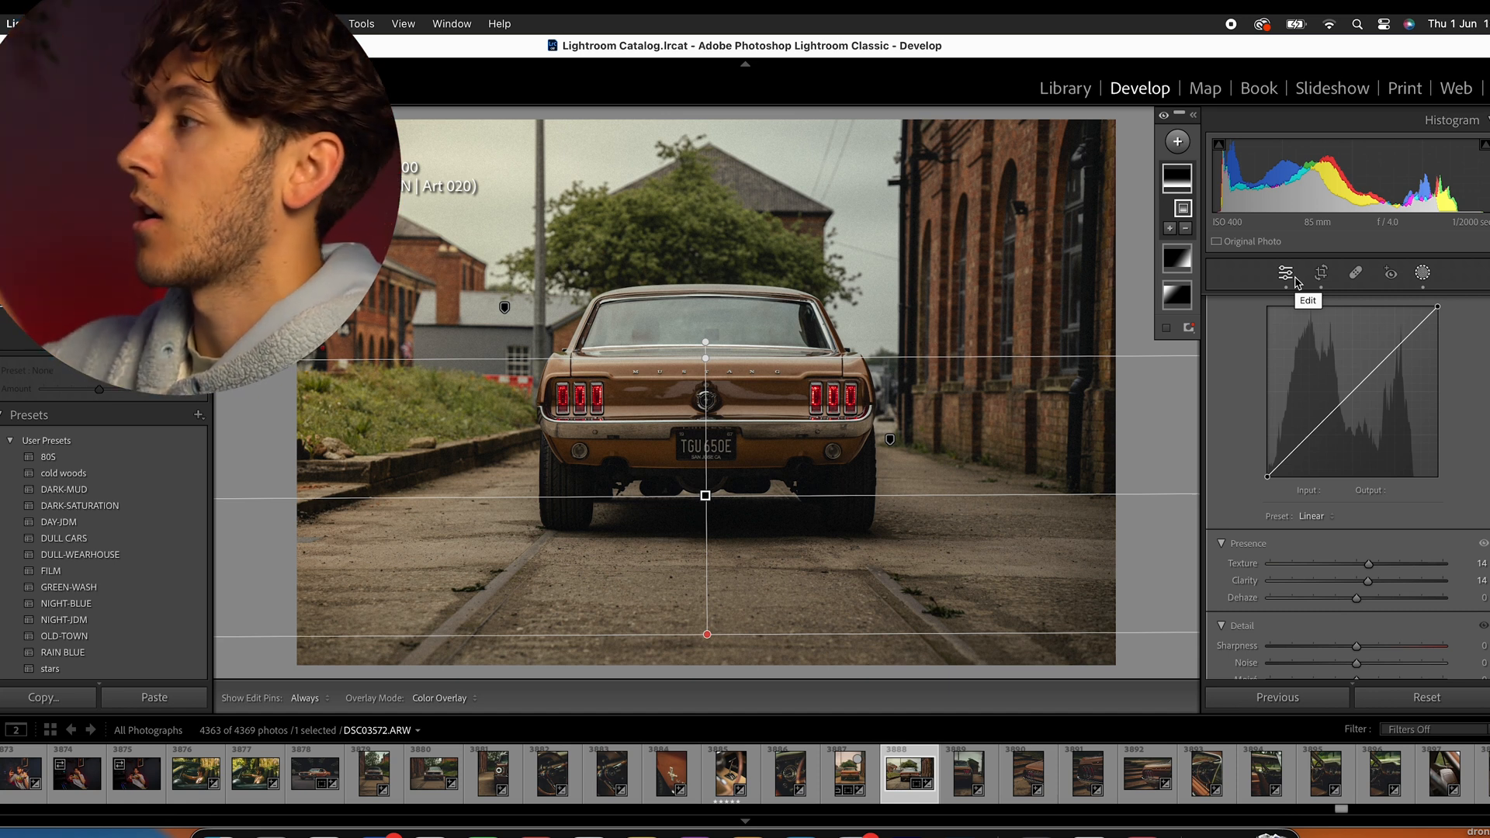
pyautogui.click(1422, 272)
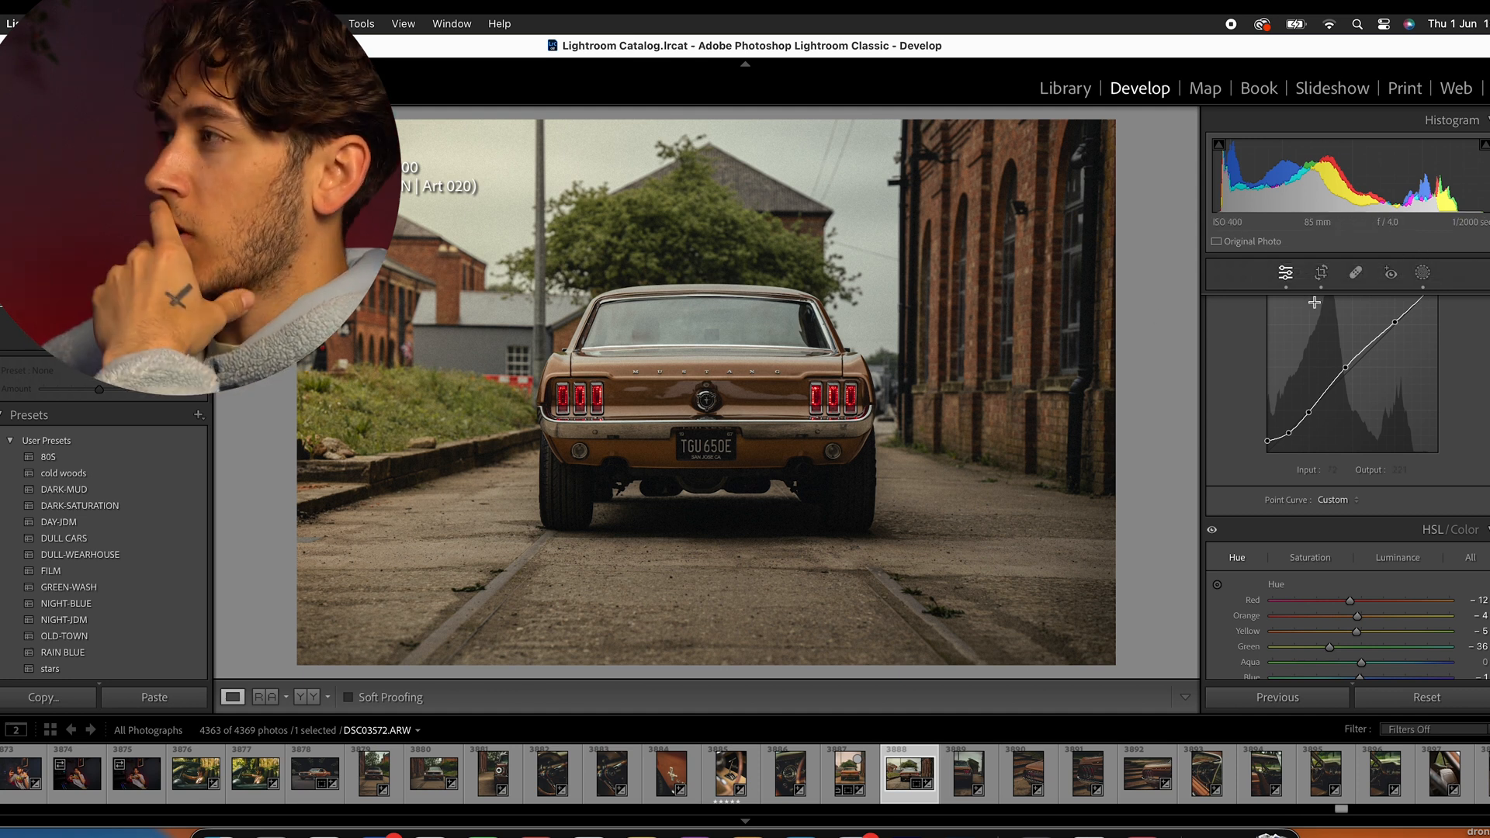
# - Add a new mask that automatically selects the car as the subject
pyautogui.click(1422, 276)
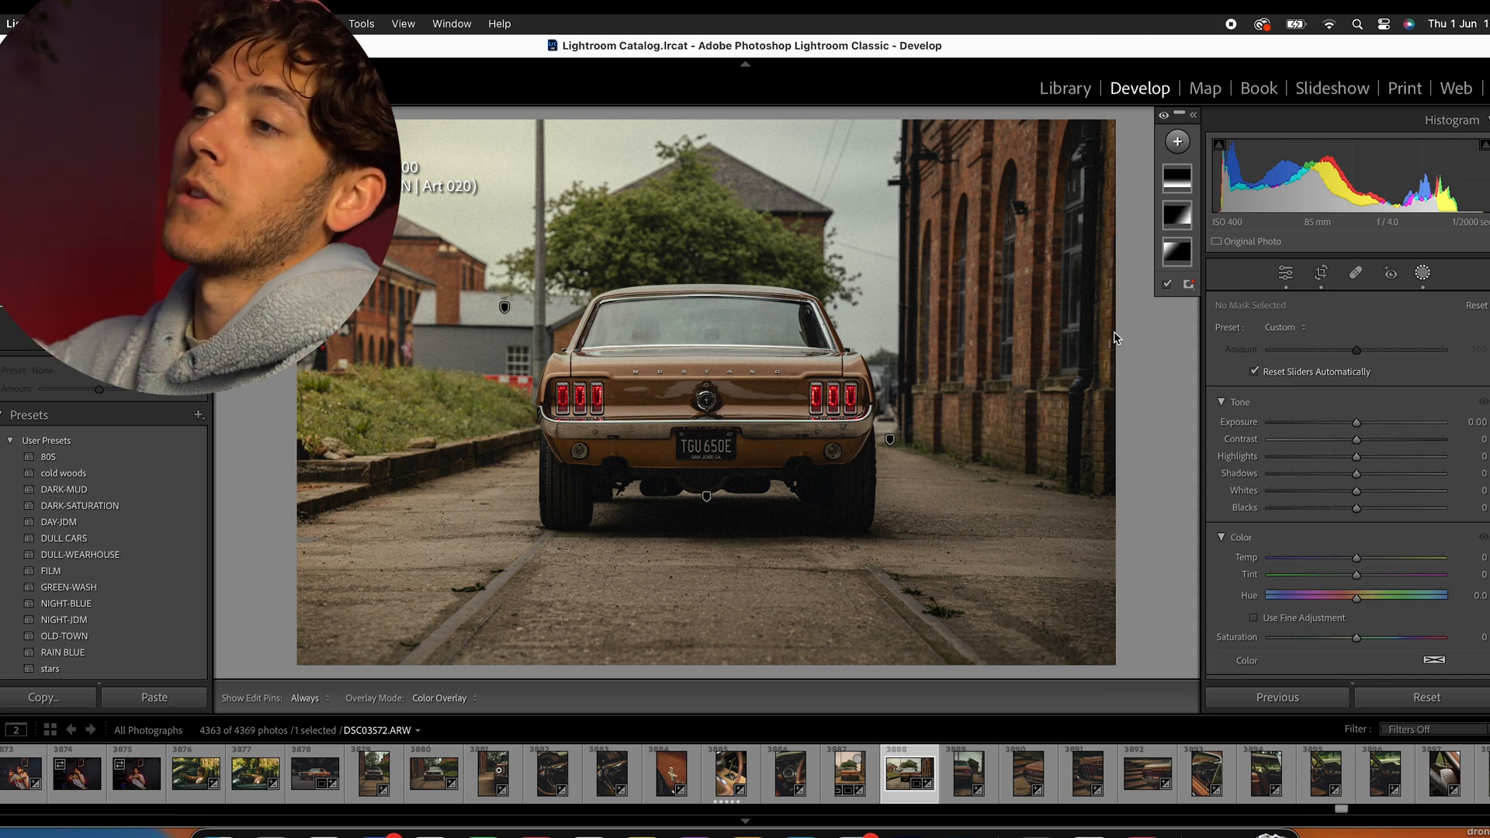
pyautogui.click(1177, 141)
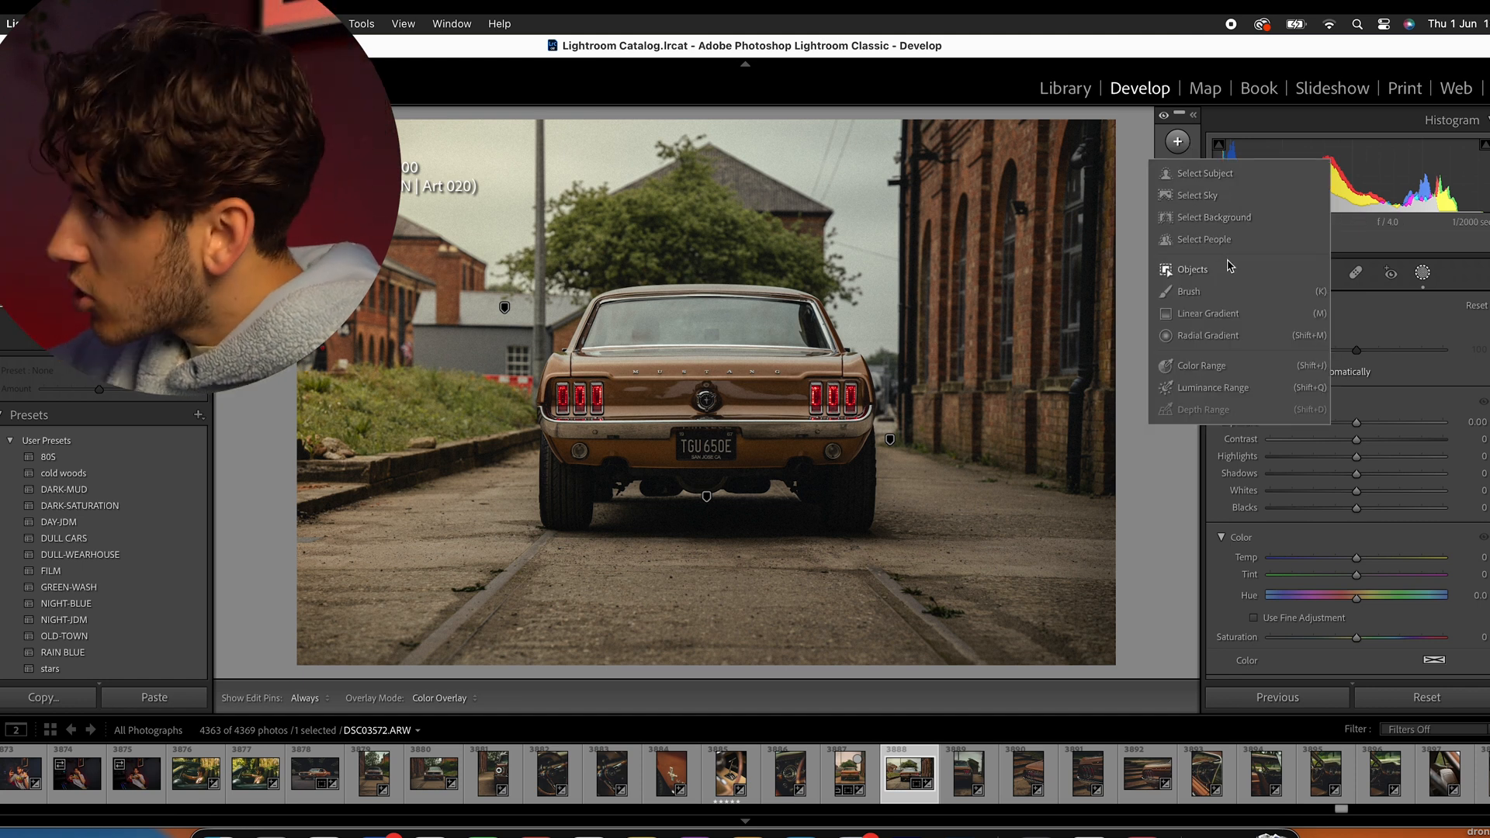
pyautogui.click(1225, 174)
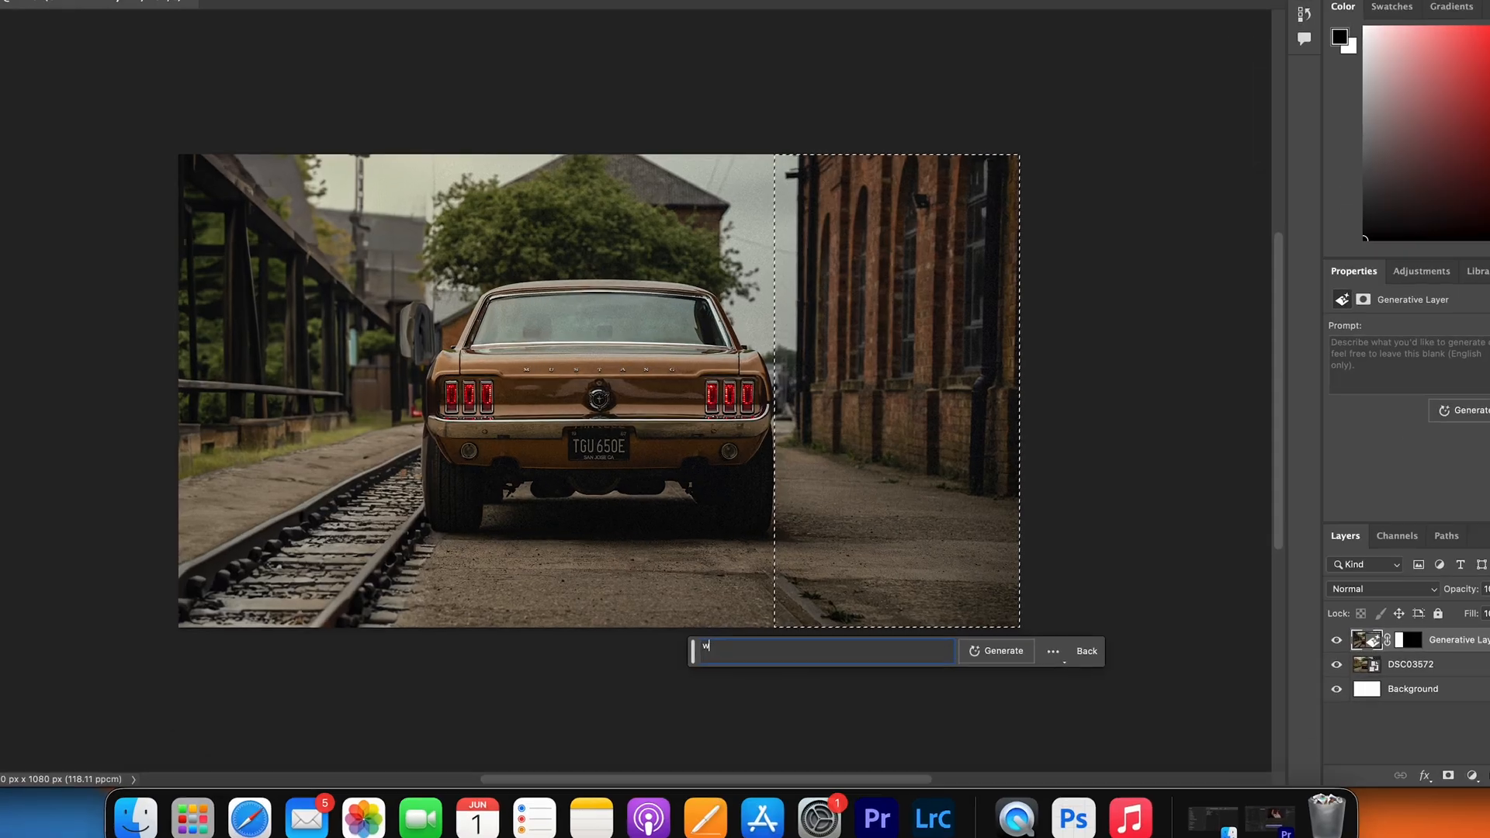
# - In Photoshop (Beta), generatively fill the selection over the brick building with the prompt "wooden railway" and step back through the variations
pyautogui.write('wooden railway')
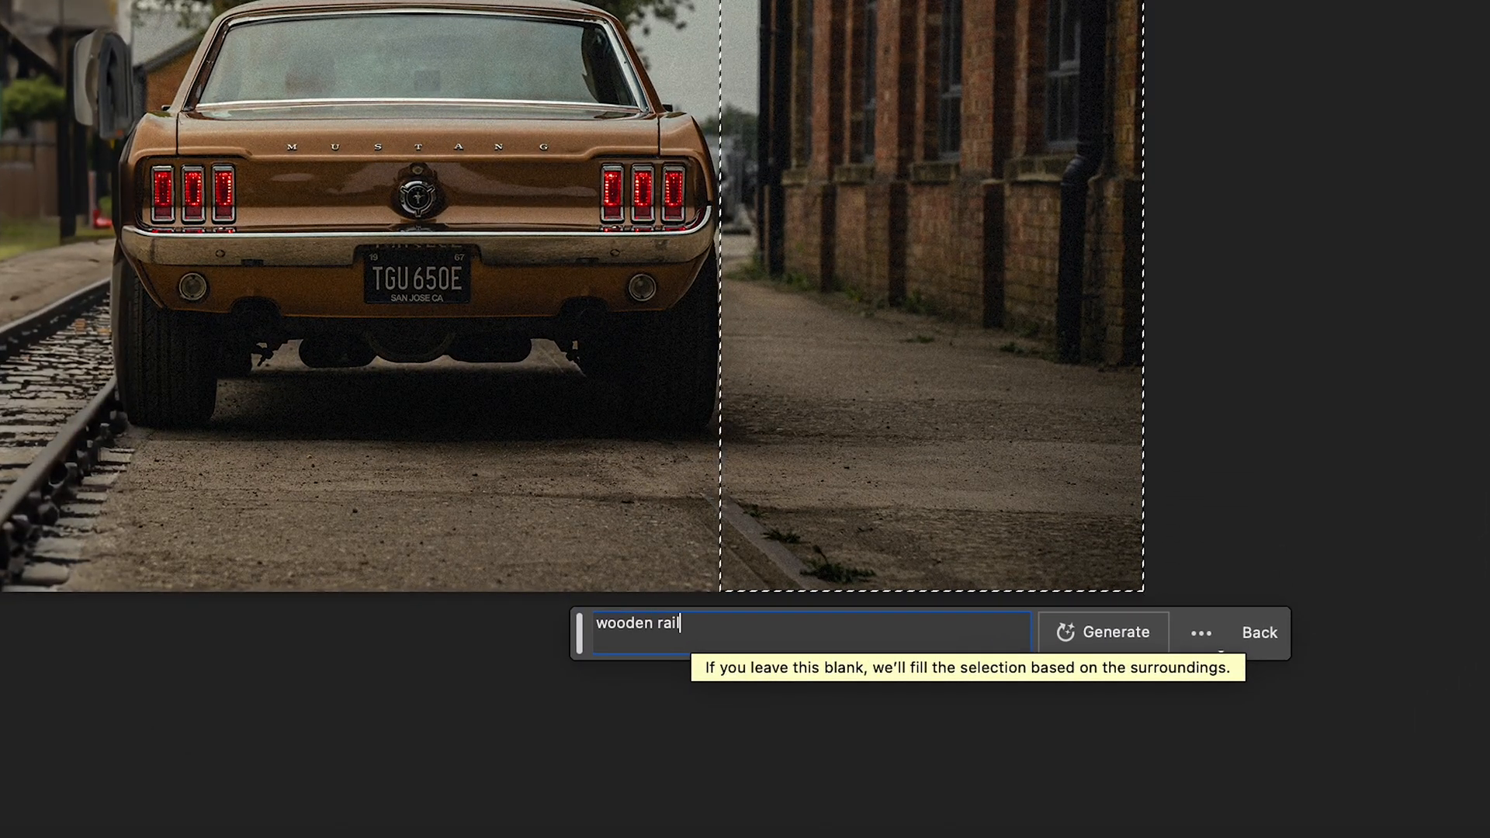
pyautogui.press('Return')
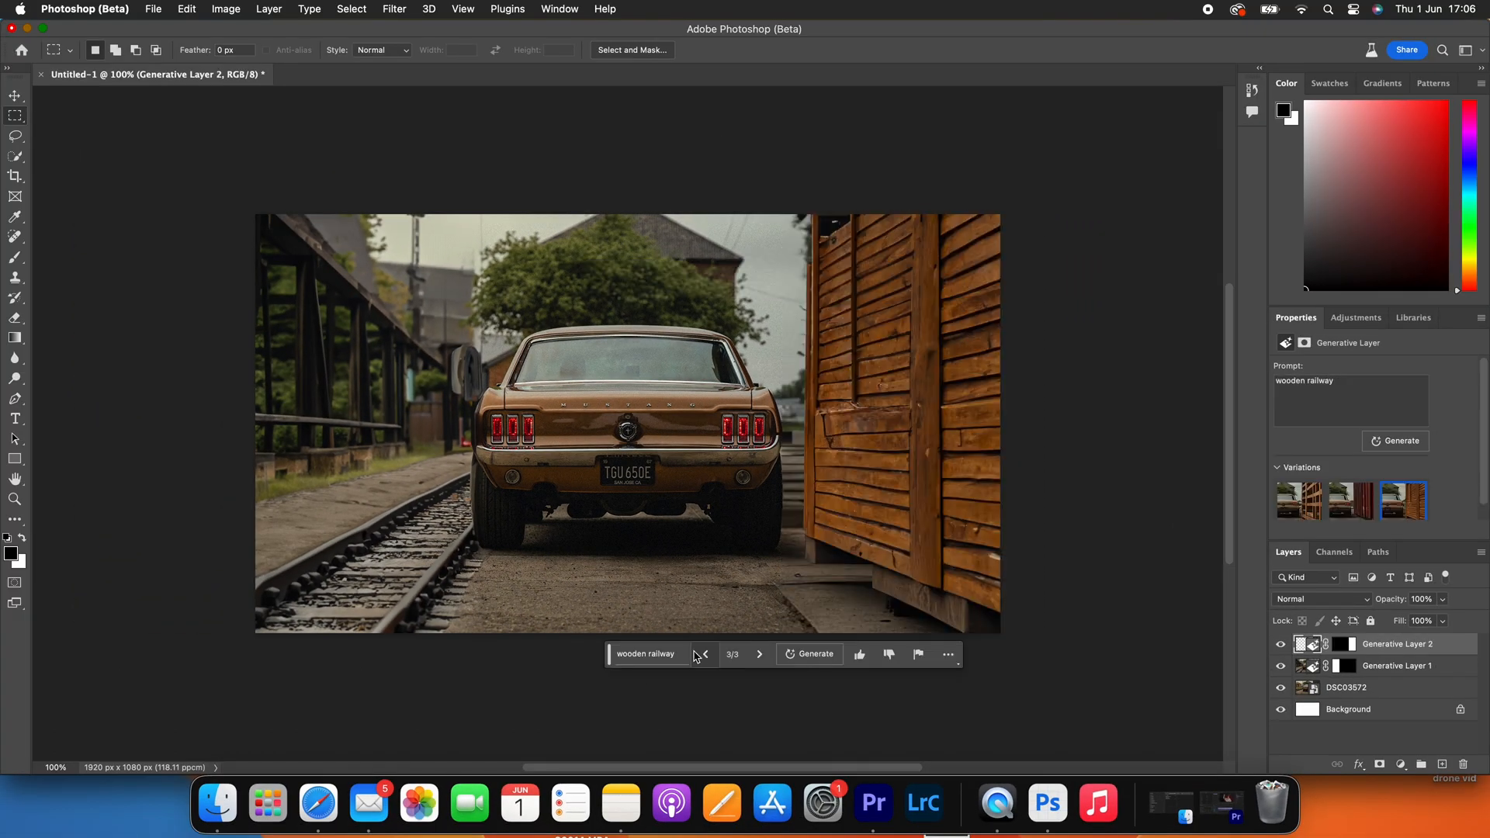
pyautogui.click(704, 655)
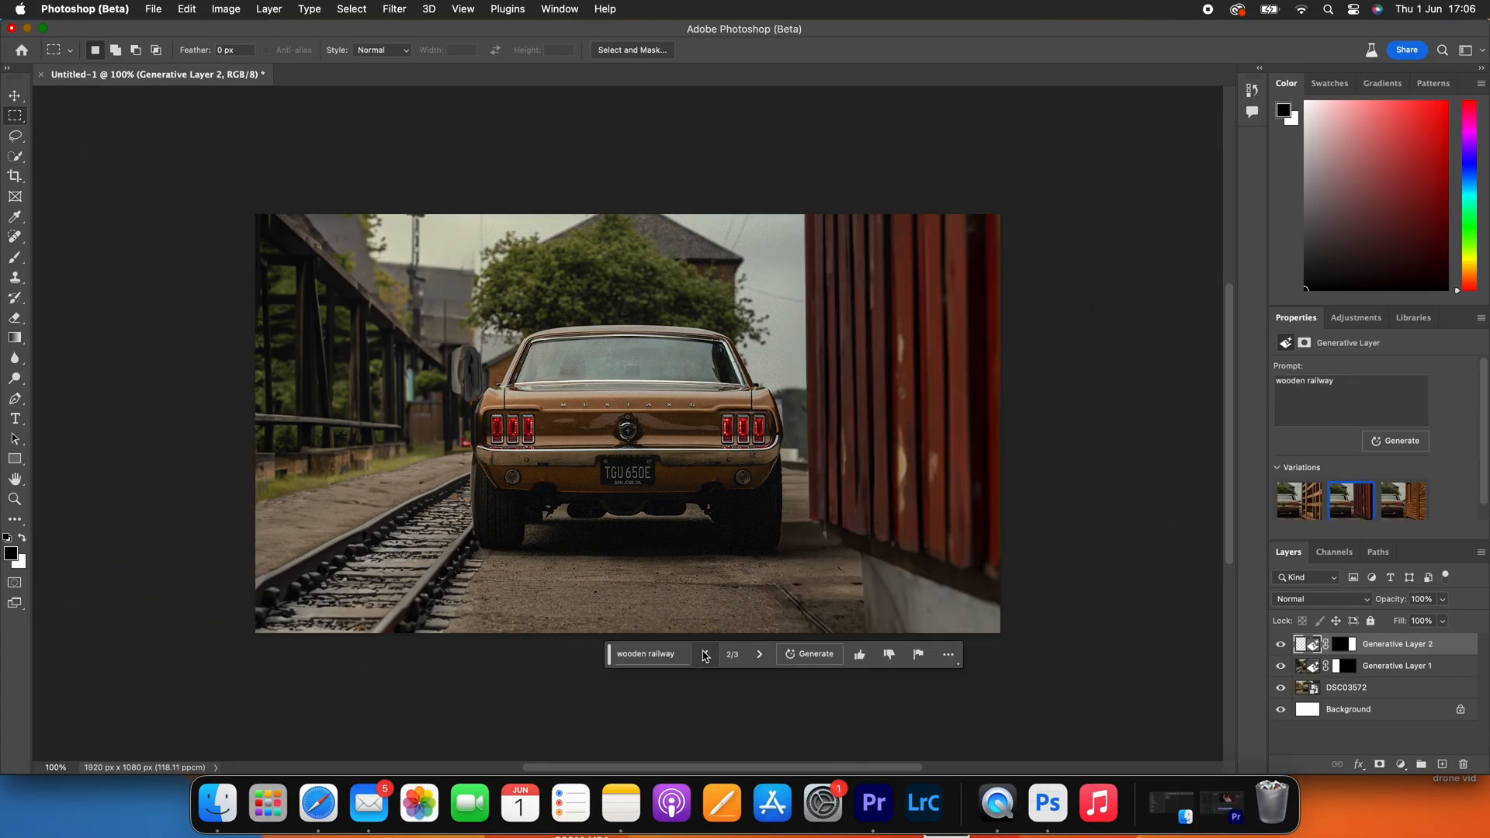
pyautogui.click(705, 654)
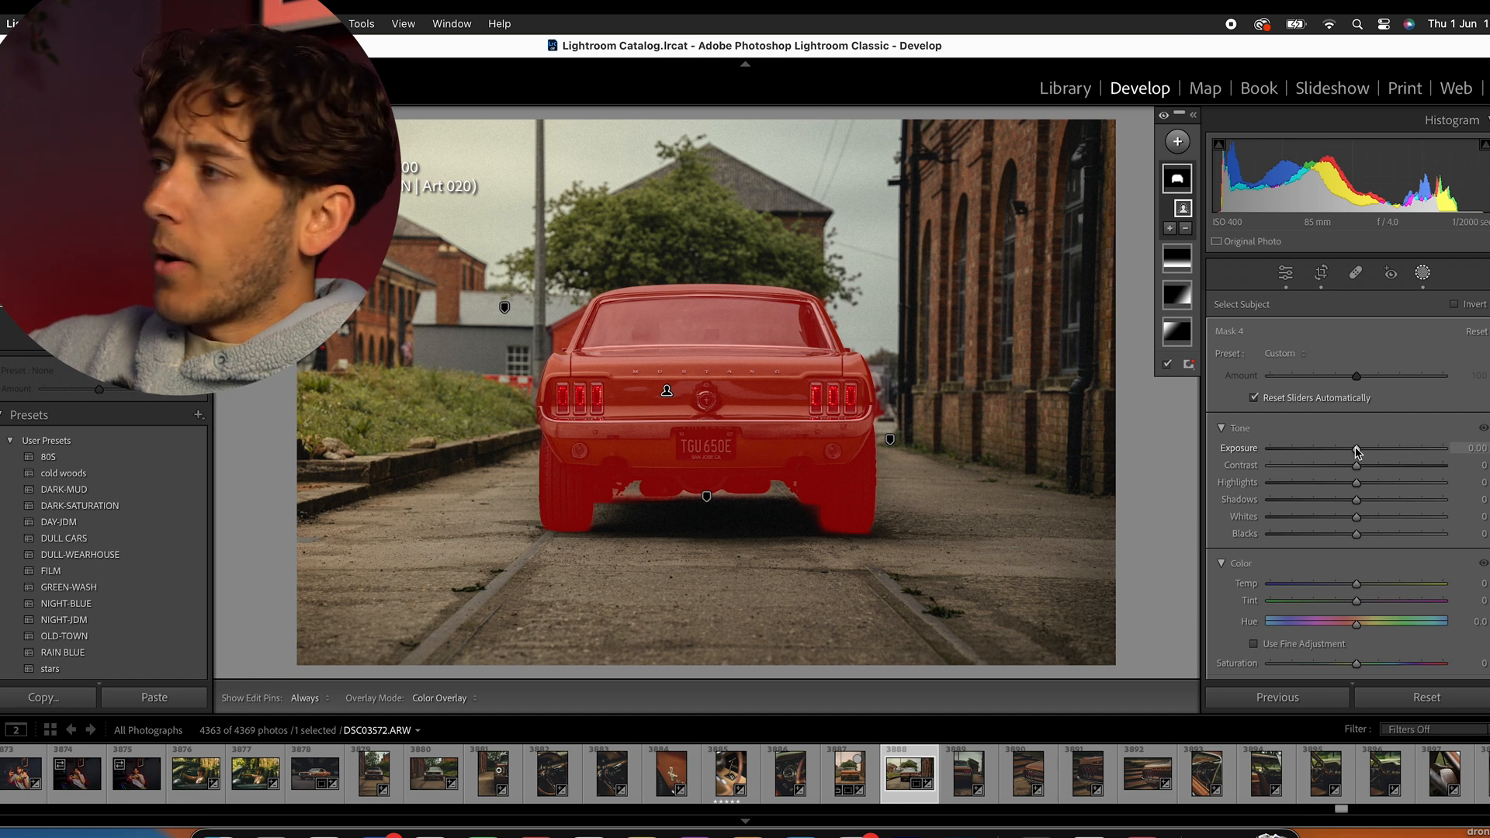
# - Set the car subject mask's contrast to 6 and its saturation to 46
pyautogui.scroll(-3, 1335, 431)
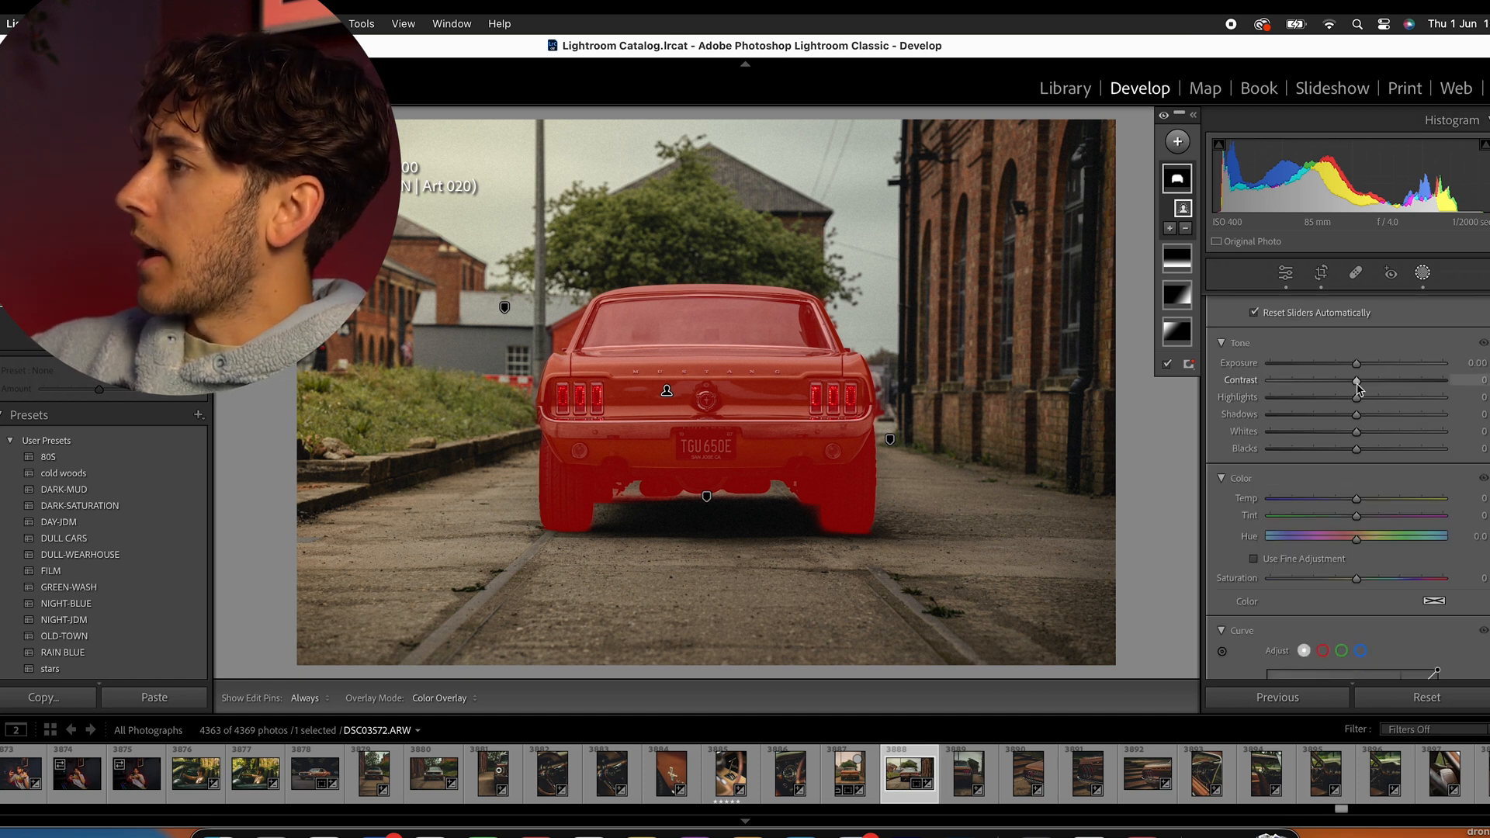
pyautogui.moveTo(1357, 383); pyautogui.dragTo(1363, 386)
pyautogui.scroll(-3, 1363, 455)
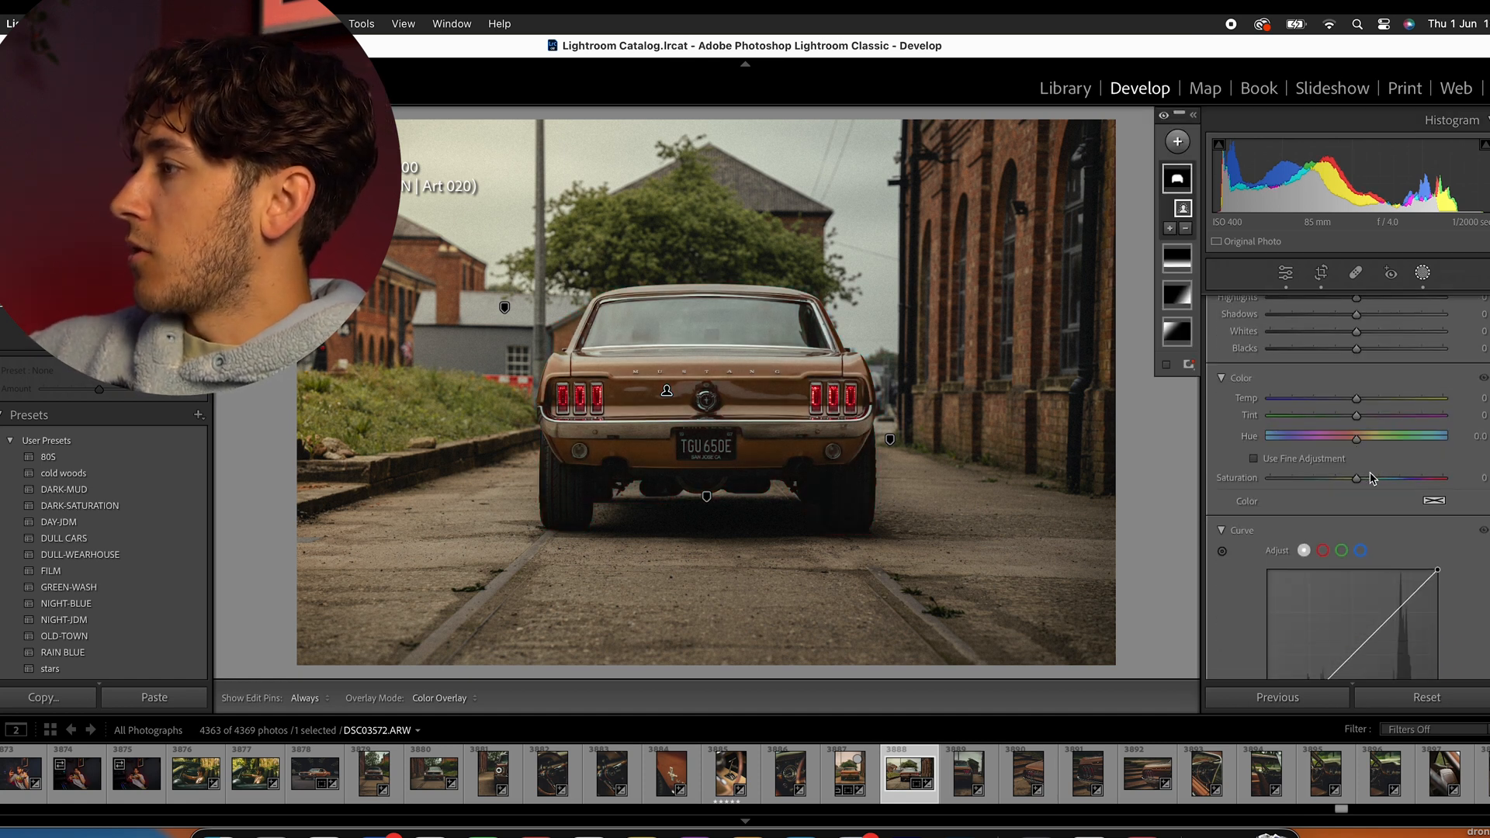
pyautogui.moveTo(1356, 476); pyautogui.dragTo(1343, 480)
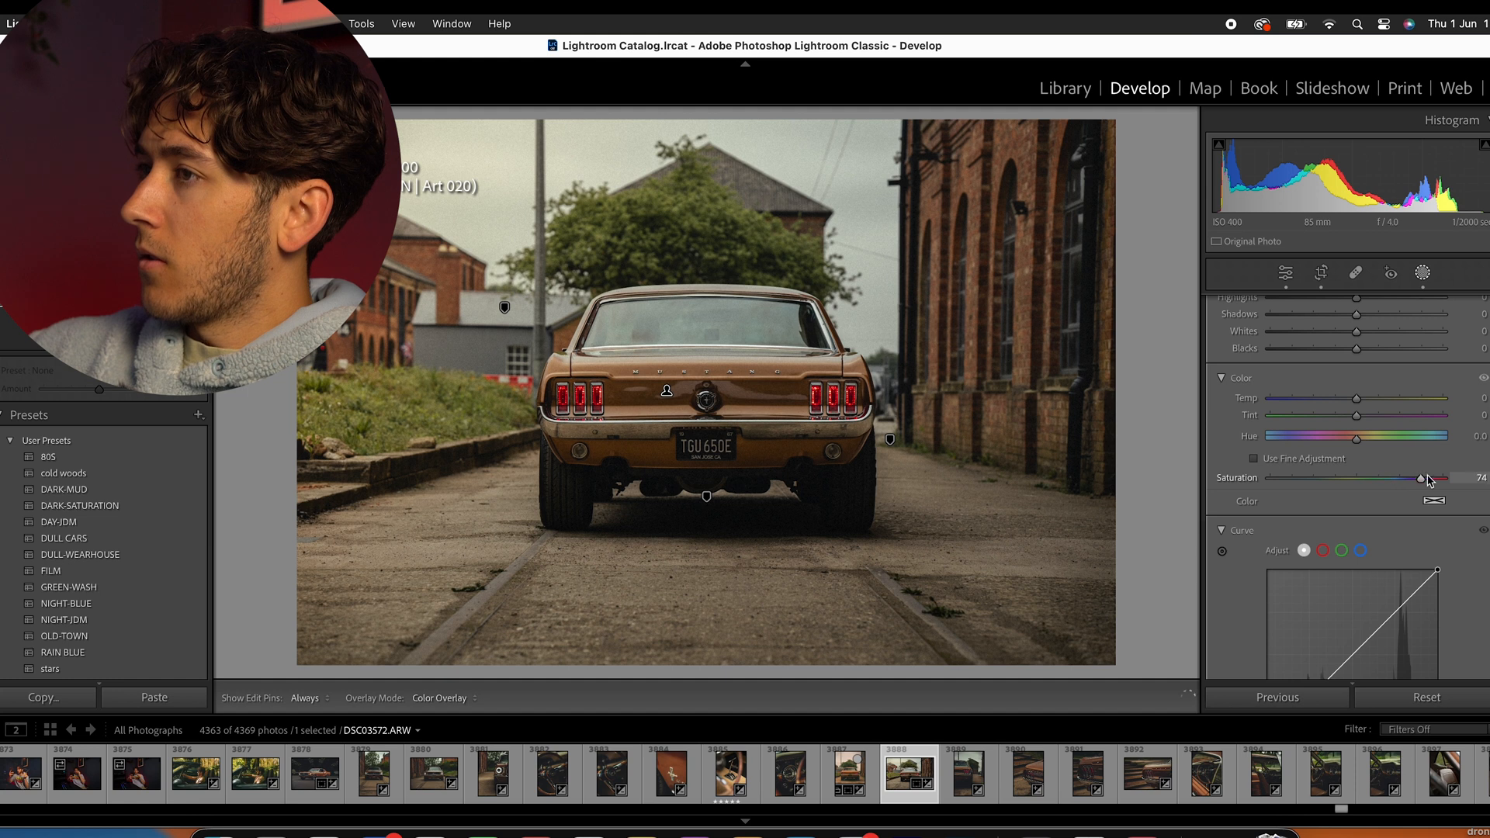
pyautogui.moveTo(1421, 479); pyautogui.dragTo(1428, 479)
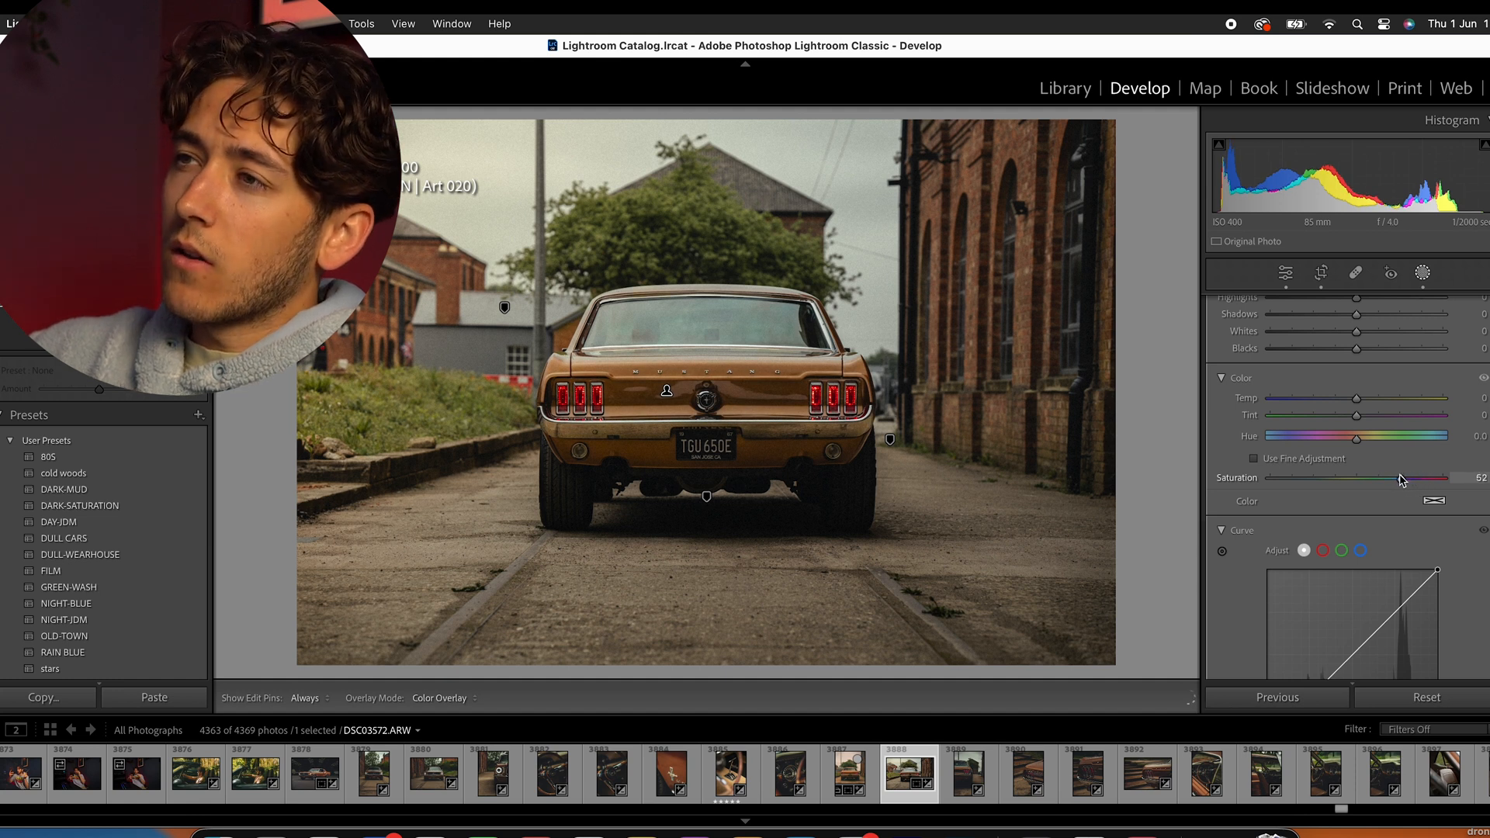
pyautogui.moveTo(1390, 481)
pyautogui.mouseDown()
pyautogui.moveTo(1438, 479)
pyautogui.moveTo(1396, 478)
pyautogui.mouseUp()
pyautogui.moveTo(1356, 399); pyautogui.dragTo(1371, 403)
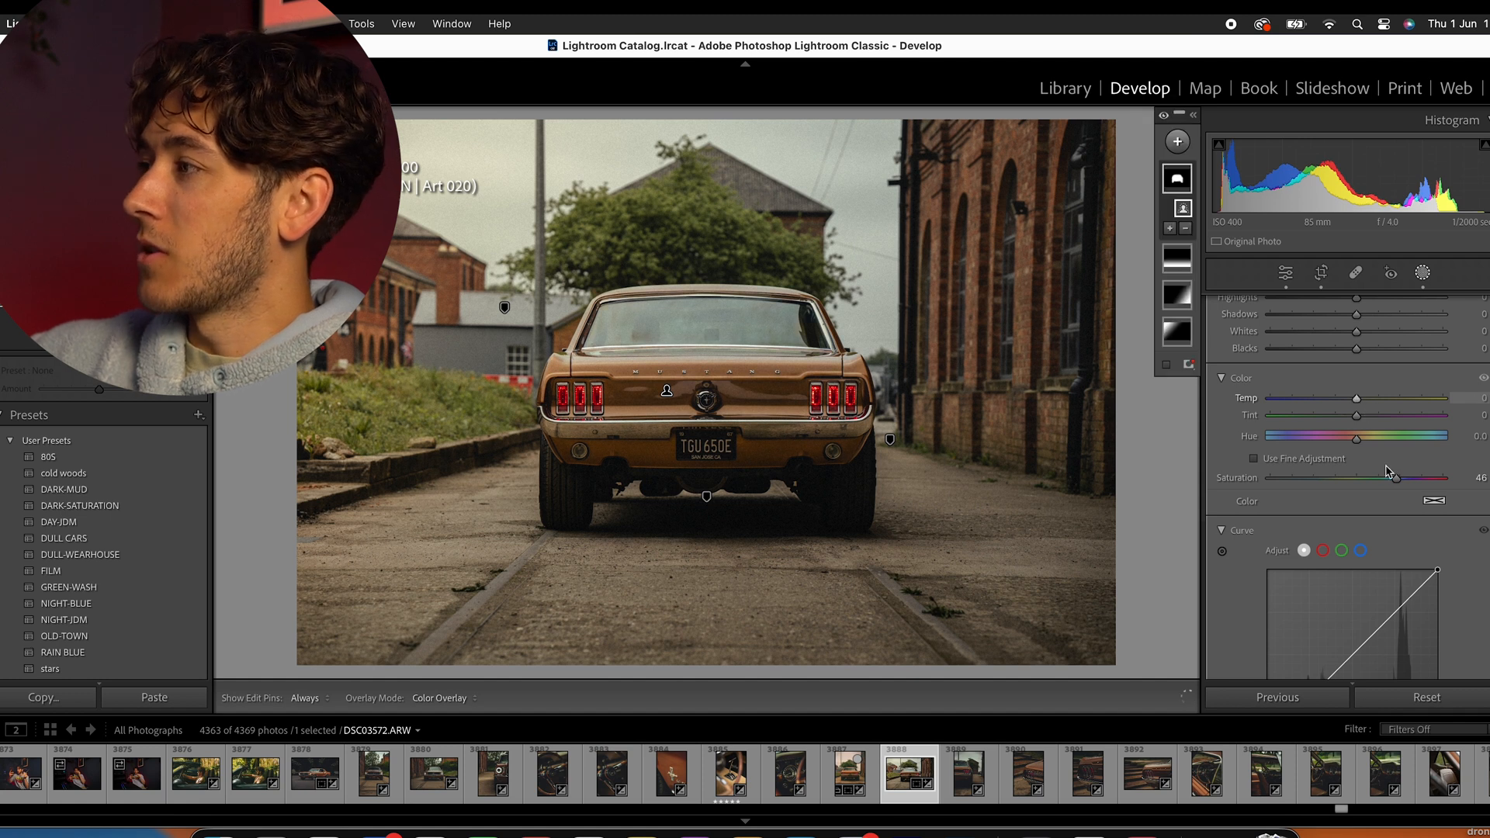
pyautogui.scroll(-1, 1358, 471)
pyautogui.scroll(-10, 1358, 471)
pyautogui.scroll(-5, 1358, 471)
pyautogui.scroll(15, 1358, 471)
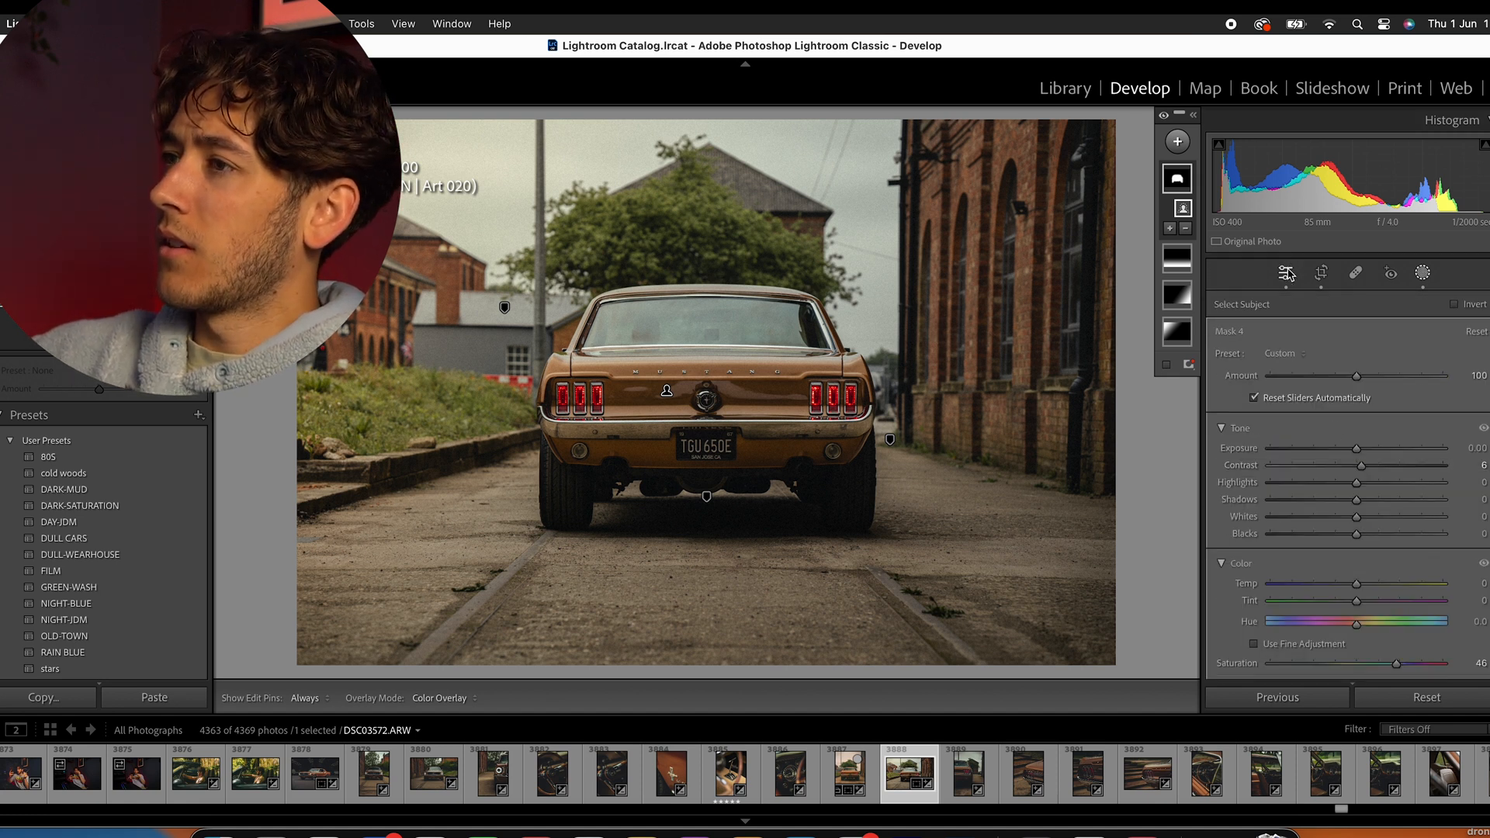
# - Add a radial gradient mask centred on the car's rear, extending well past both sides of the body
pyautogui.click(1177, 141)
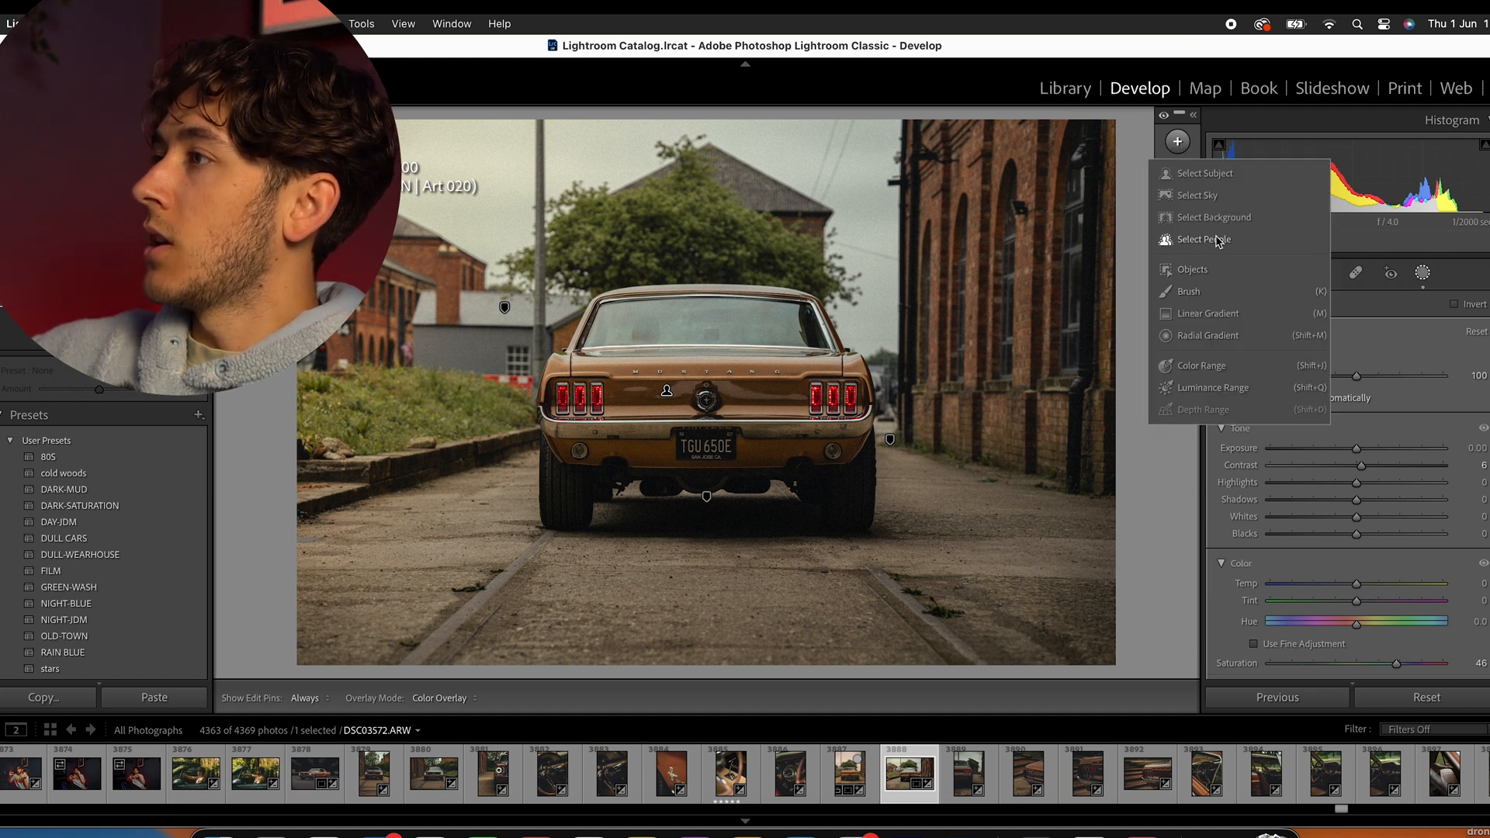
pyautogui.click(1222, 335)
pyautogui.moveTo(710, 392); pyautogui.dragTo(977, 180)
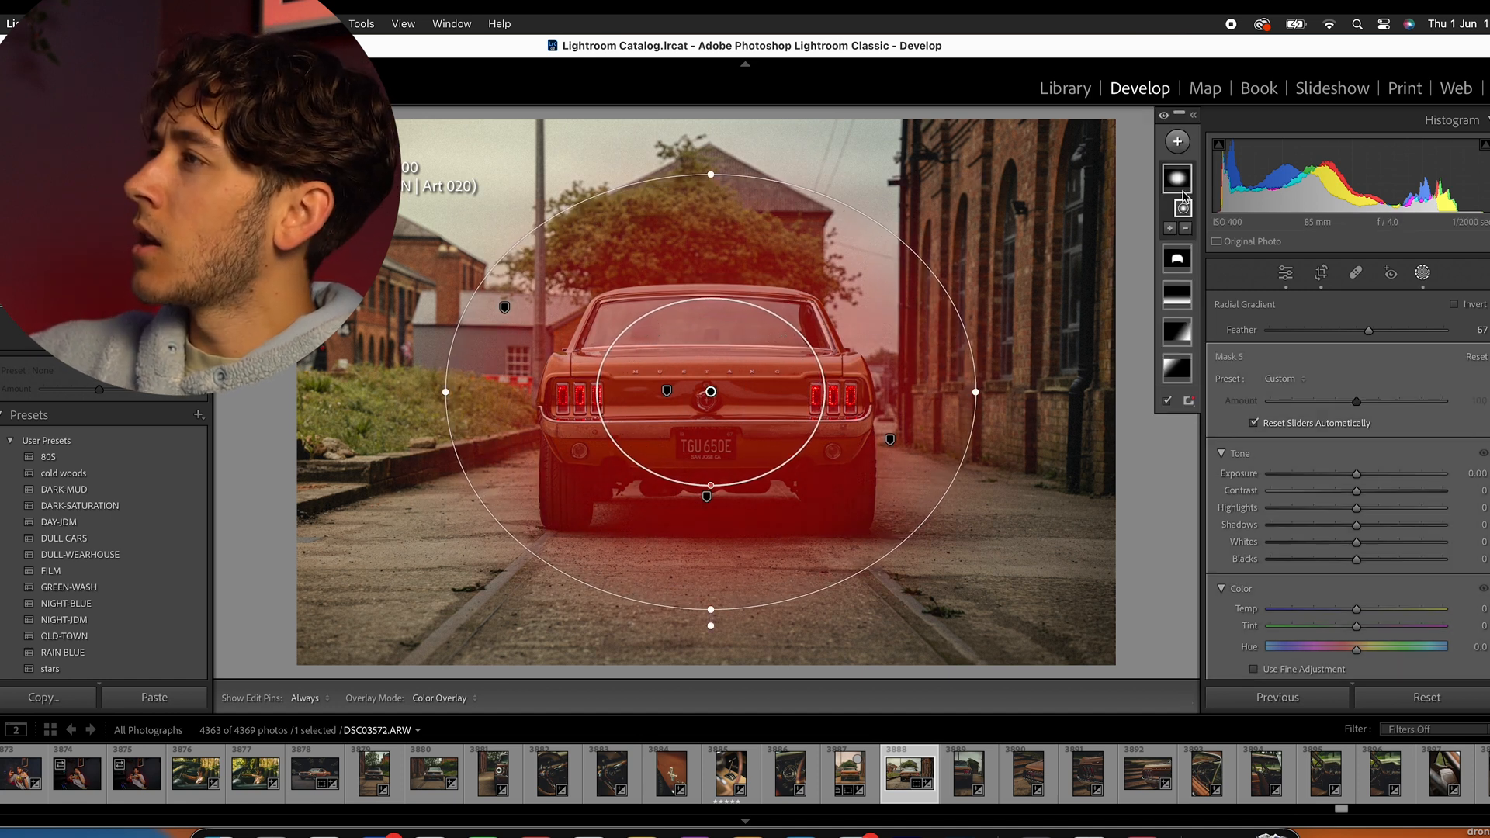
# - Invert the radial gradient mask so it covers the surroundings instead of the car
pyautogui.rightClick(1179, 180)
pyautogui.click(1082, 188)
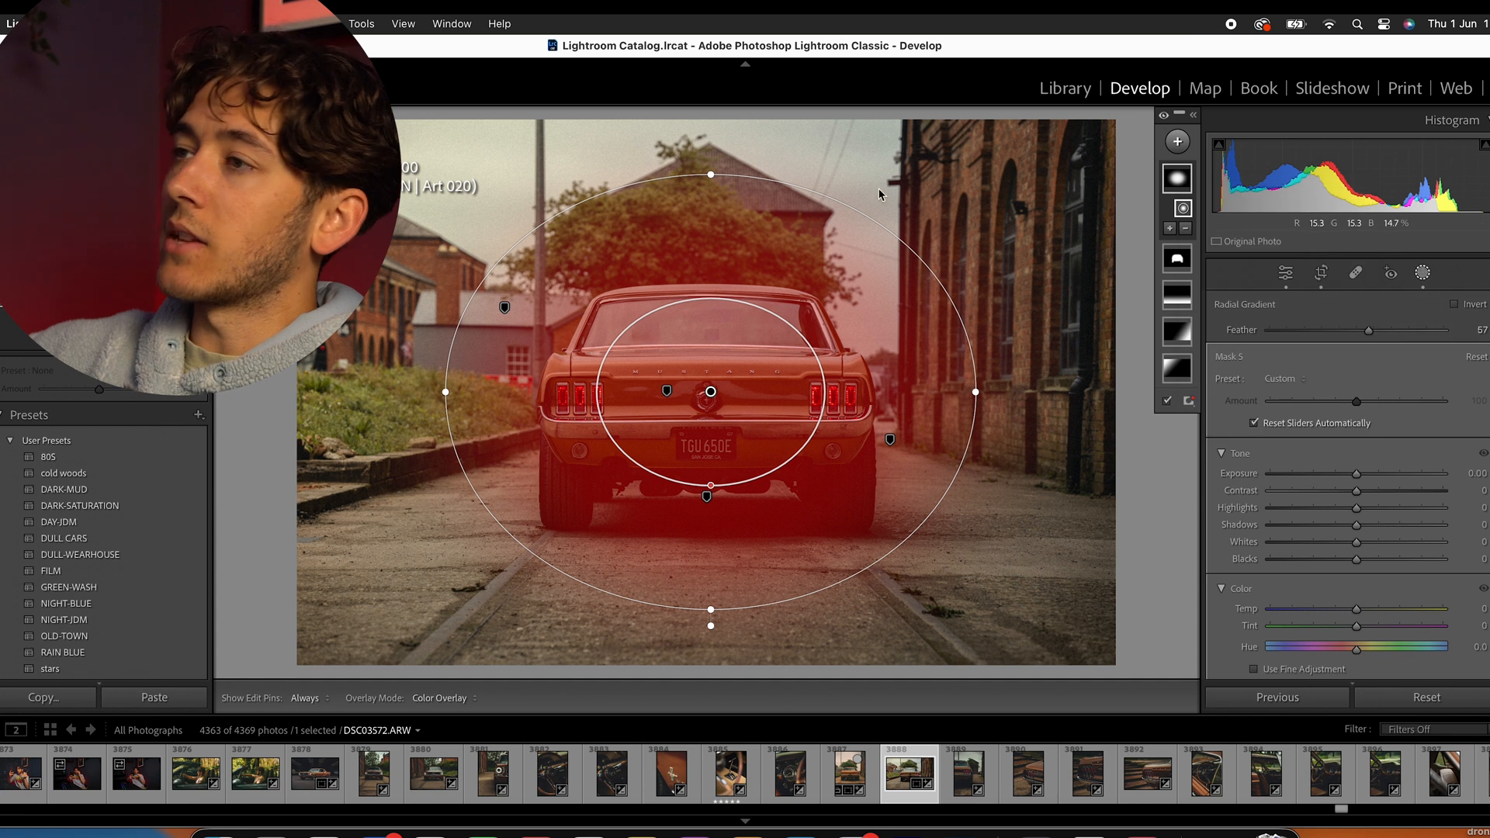
pyautogui.moveTo(1348, 481); pyautogui.dragTo(1409, 470)
pyautogui.doubleClick(1409, 472)
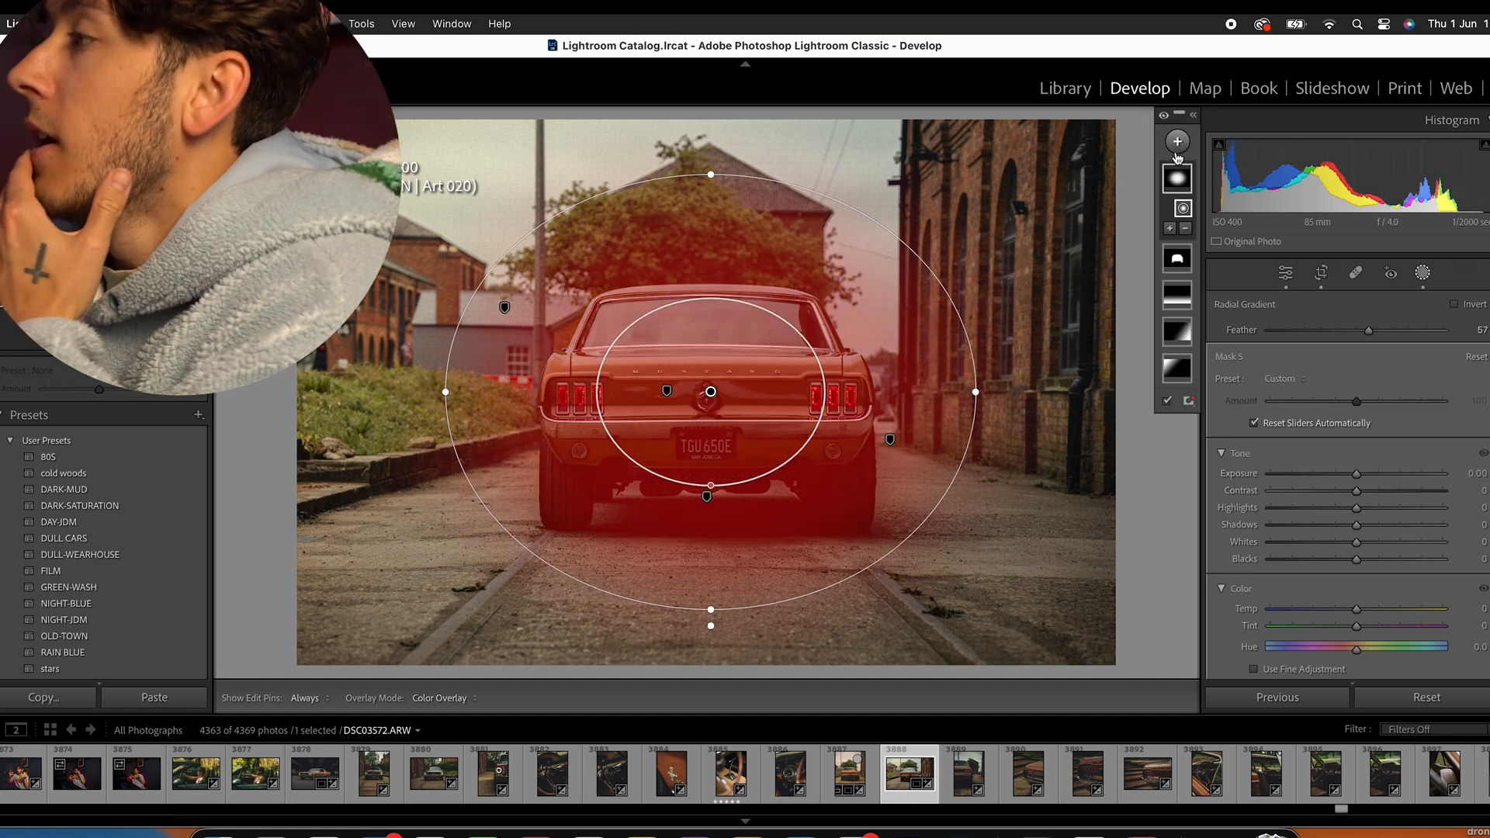
pyautogui.rightClick(1192, 174)
pyautogui.click(1237, 205)
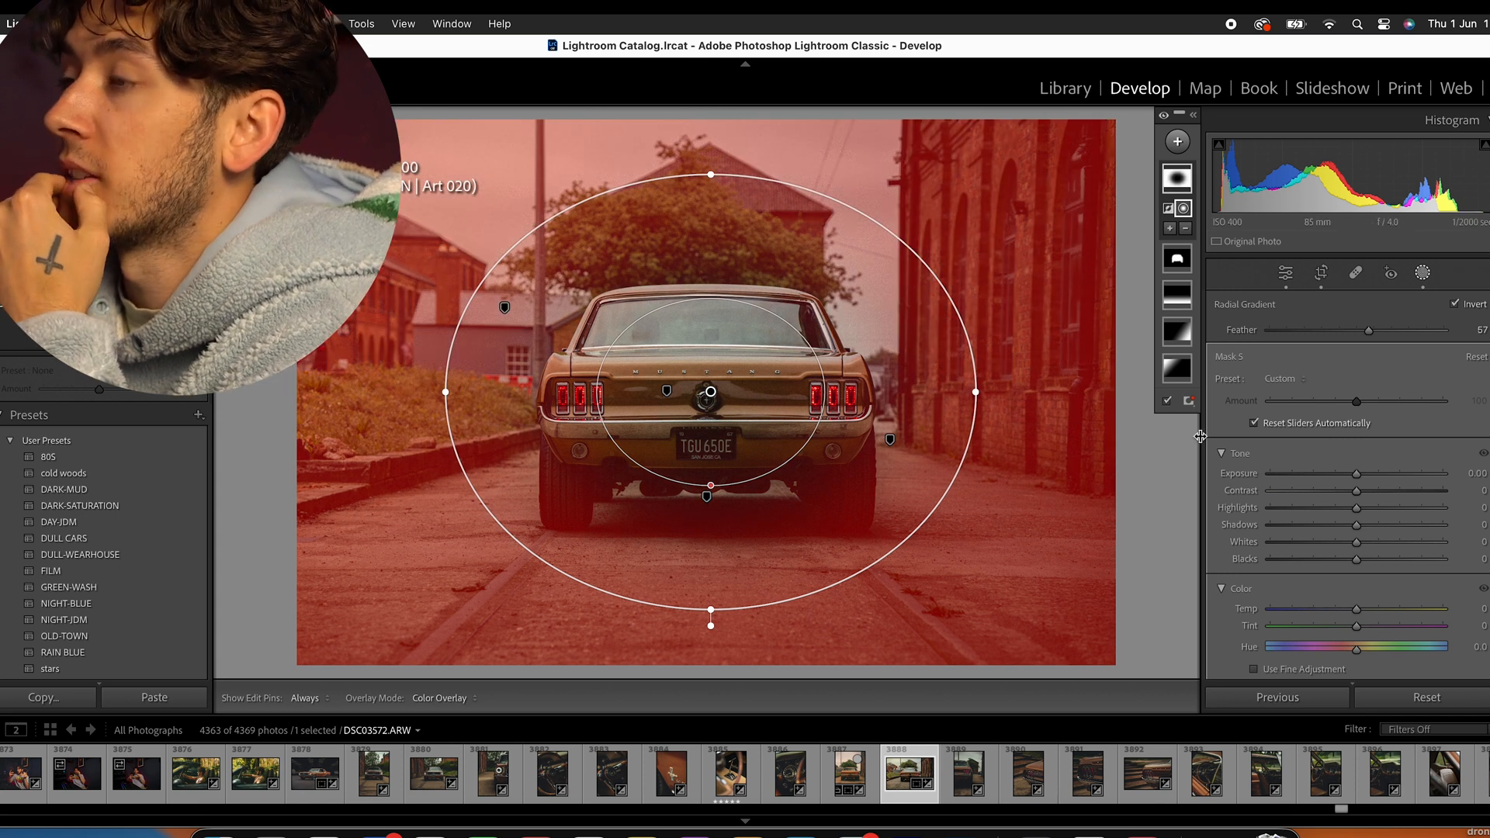
# - Try darker and brighter exposures on the inverted radial mask, settle on −0.09, and close masking
pyautogui.moveTo(1355, 475); pyautogui.dragTo(1335, 475)
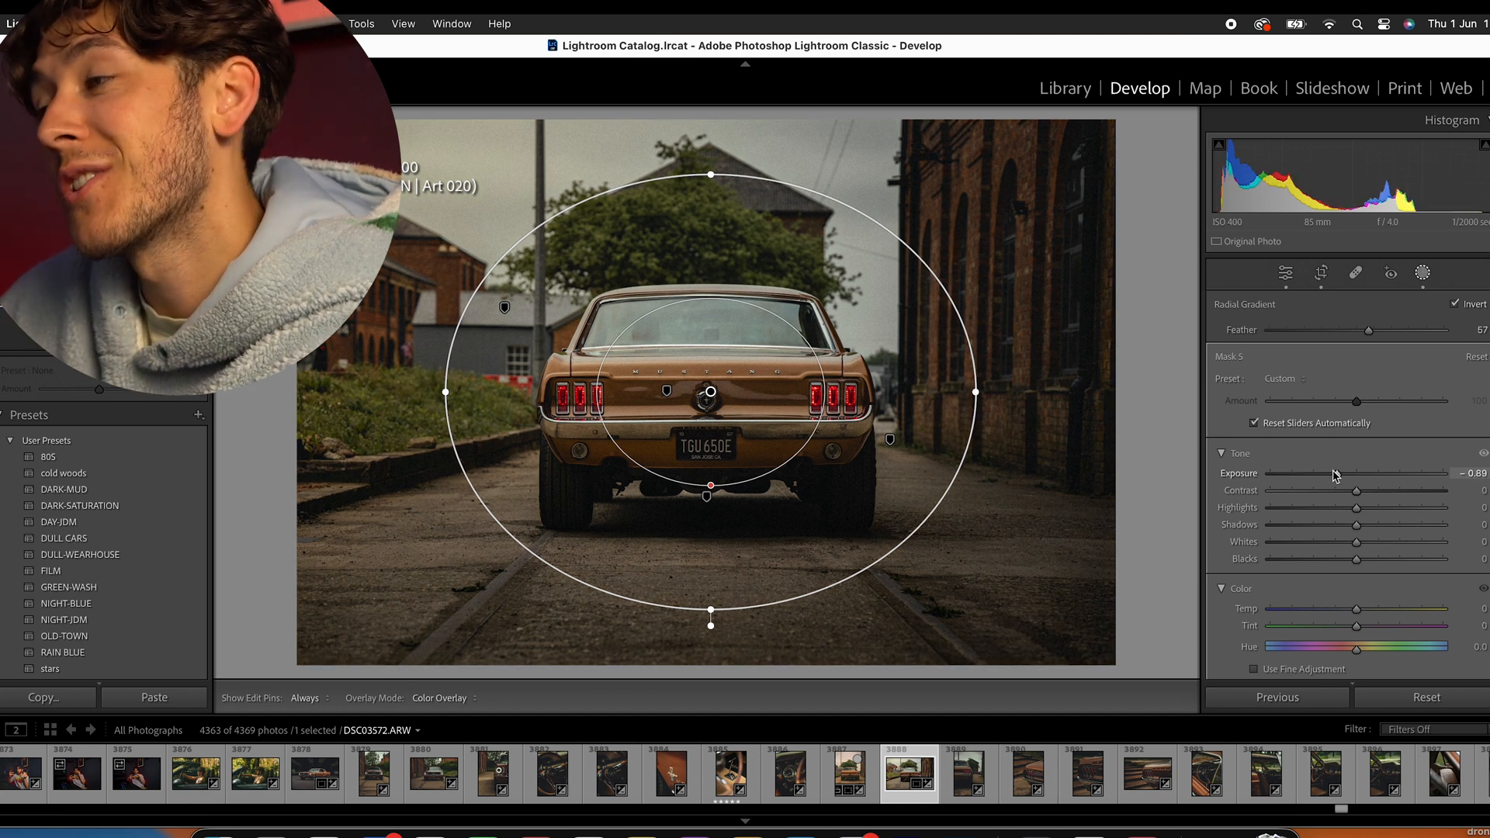
pyautogui.moveTo(1341, 475); pyautogui.dragTo(1360, 473)
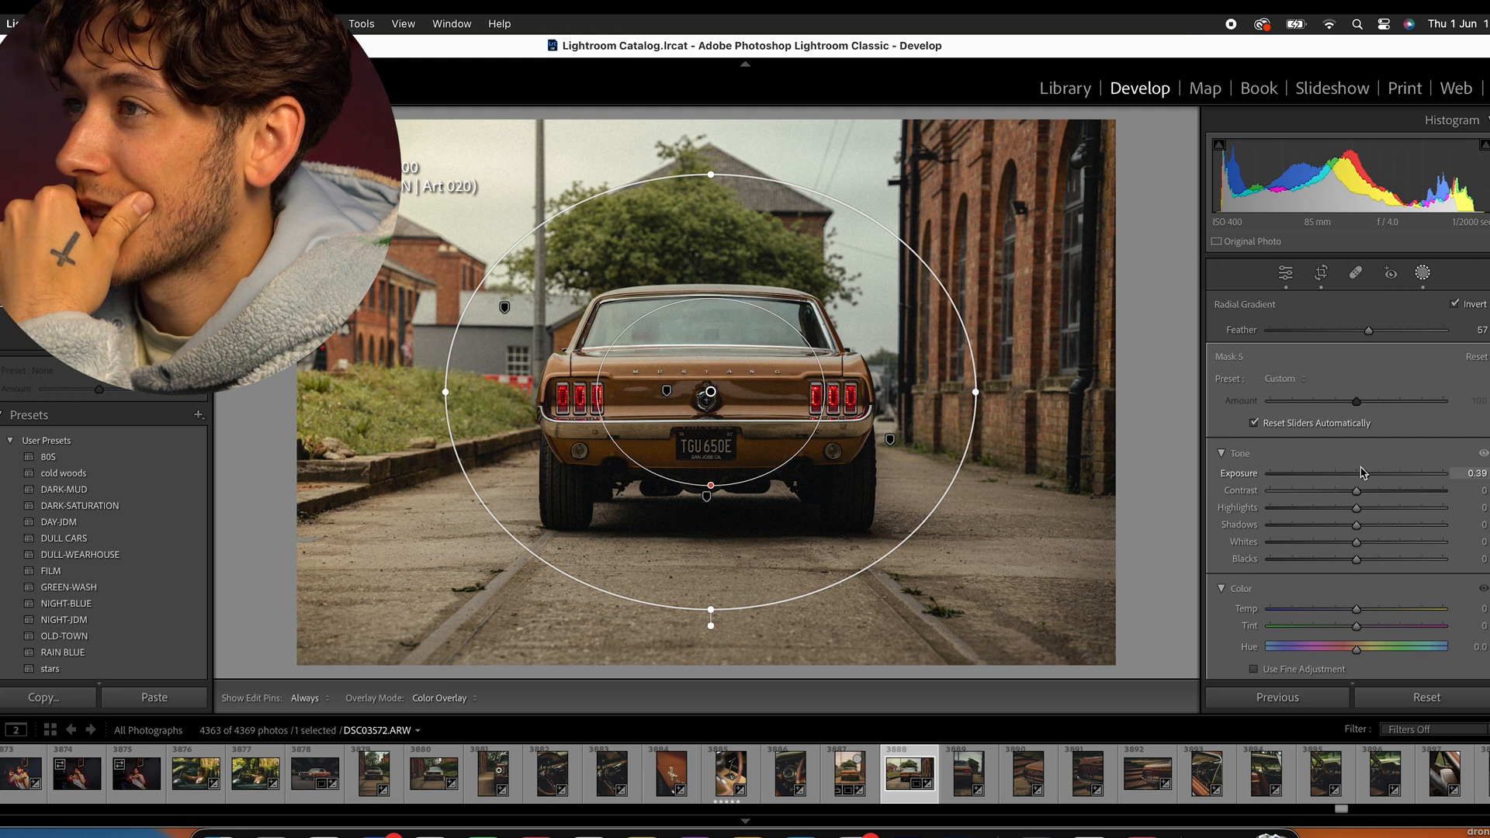
pyautogui.moveTo(1364, 473); pyautogui.dragTo(1353, 474)
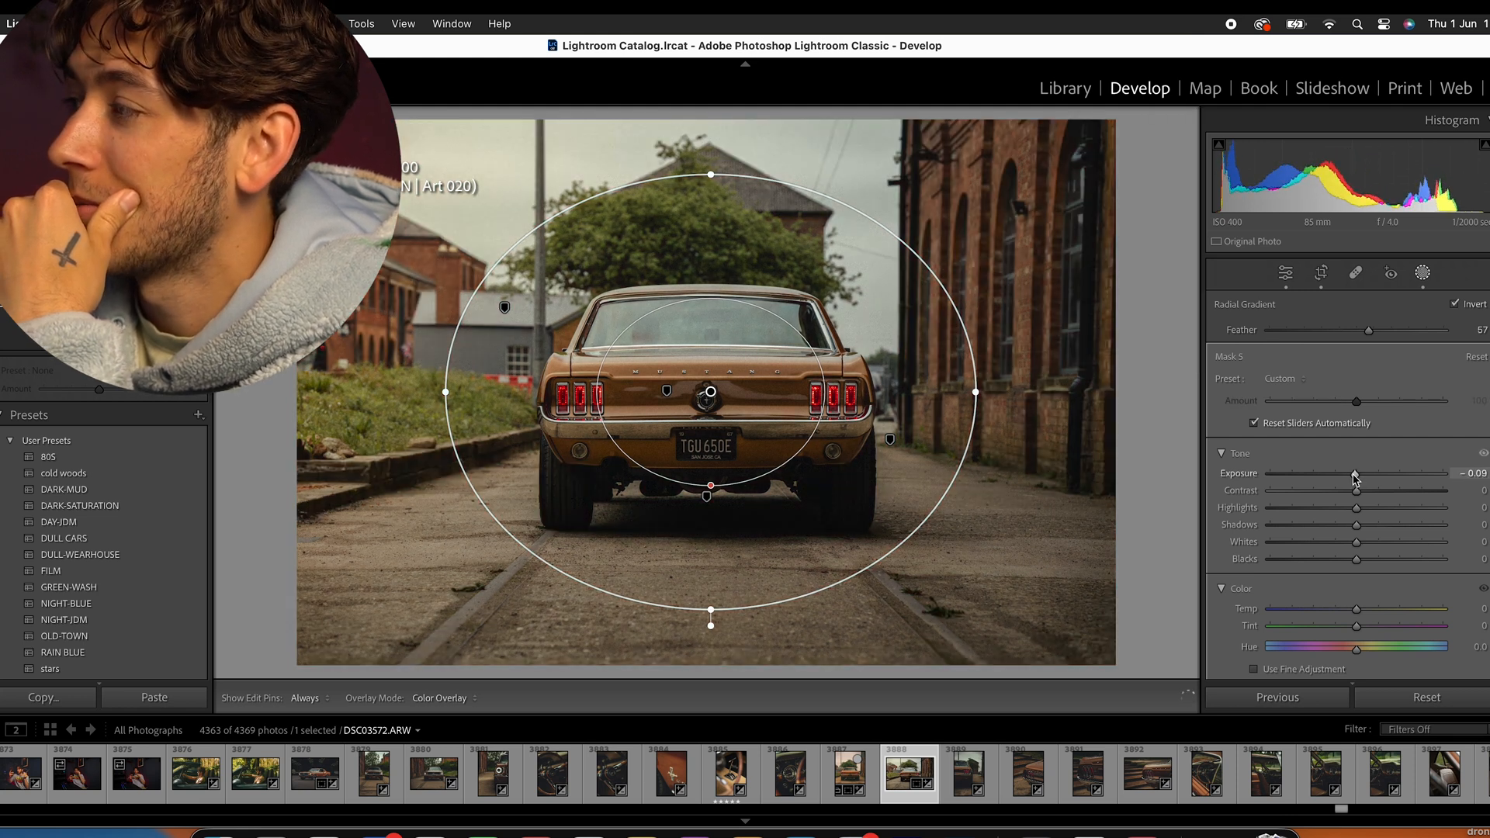
pyautogui.click(1287, 271)
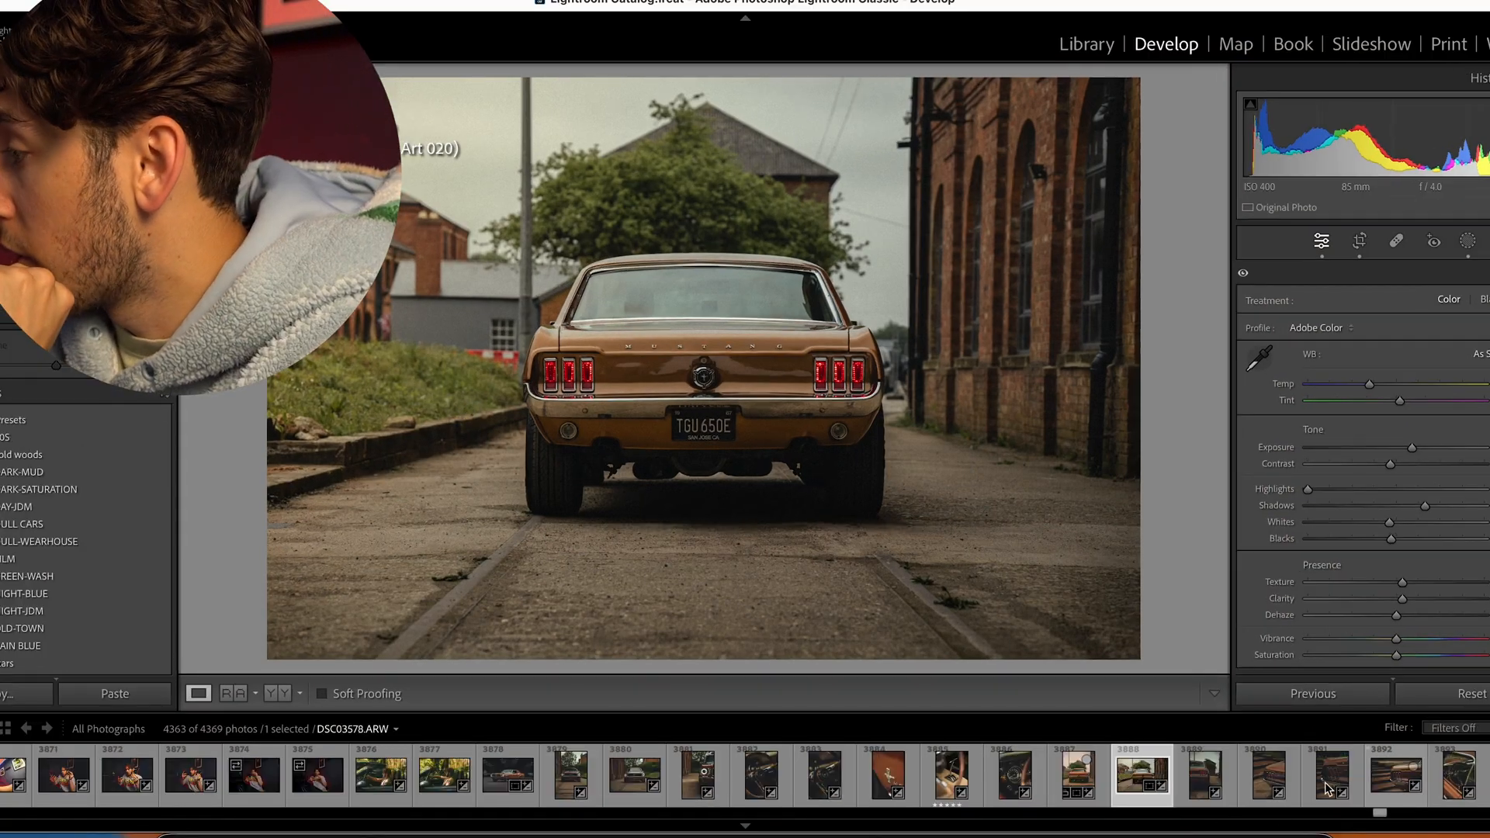
# - Browse the other edited photos from the Mustang shoot, including the tail-light, seat, front wheel, gear lever and side-on brick building shots
pyautogui.click(1269, 776)
pyautogui.moveTo(1380, 811); pyautogui.dragTo(1386, 813)
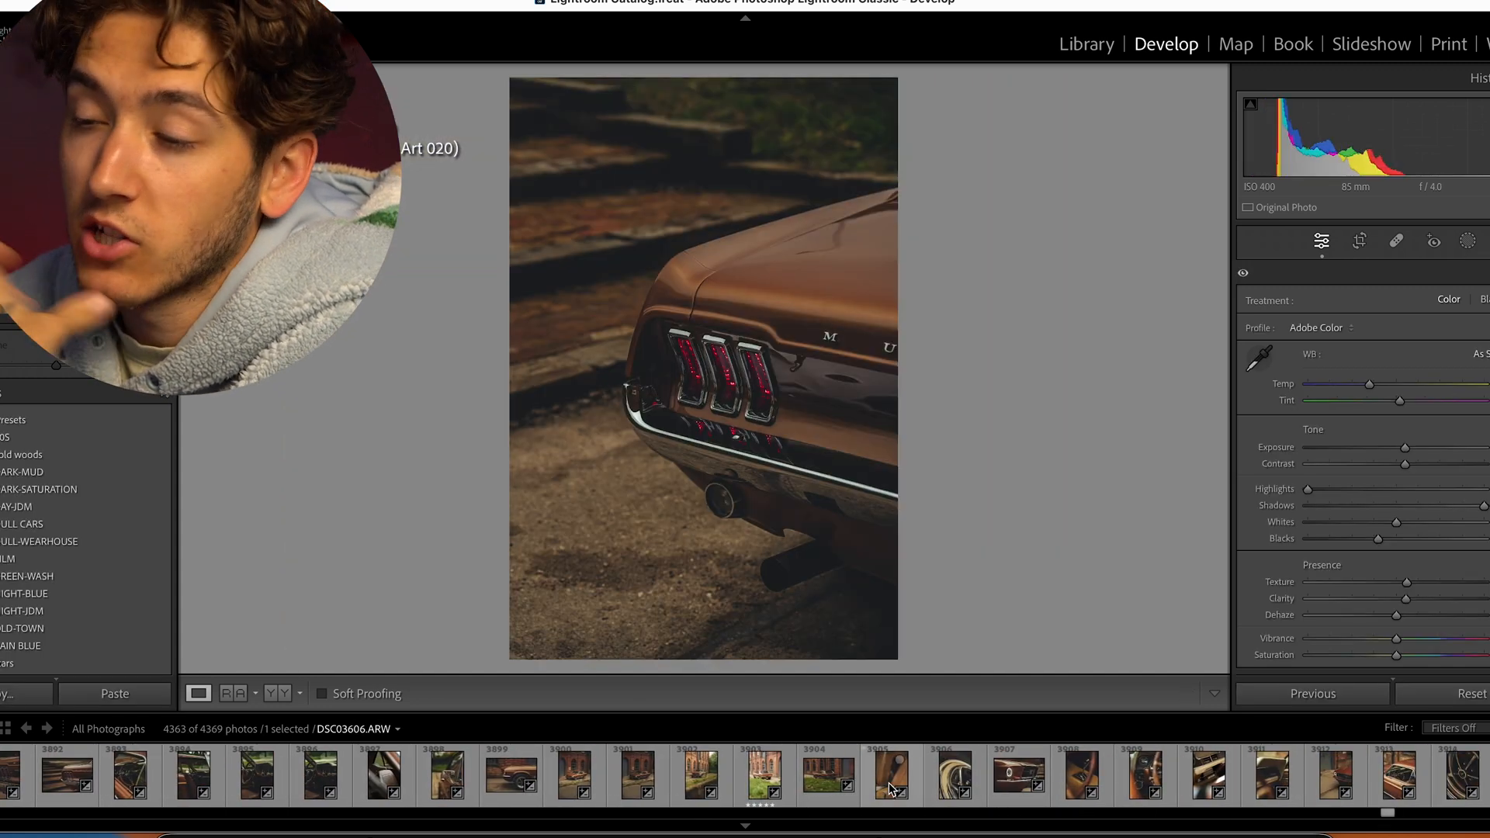
pyautogui.click(464, 774)
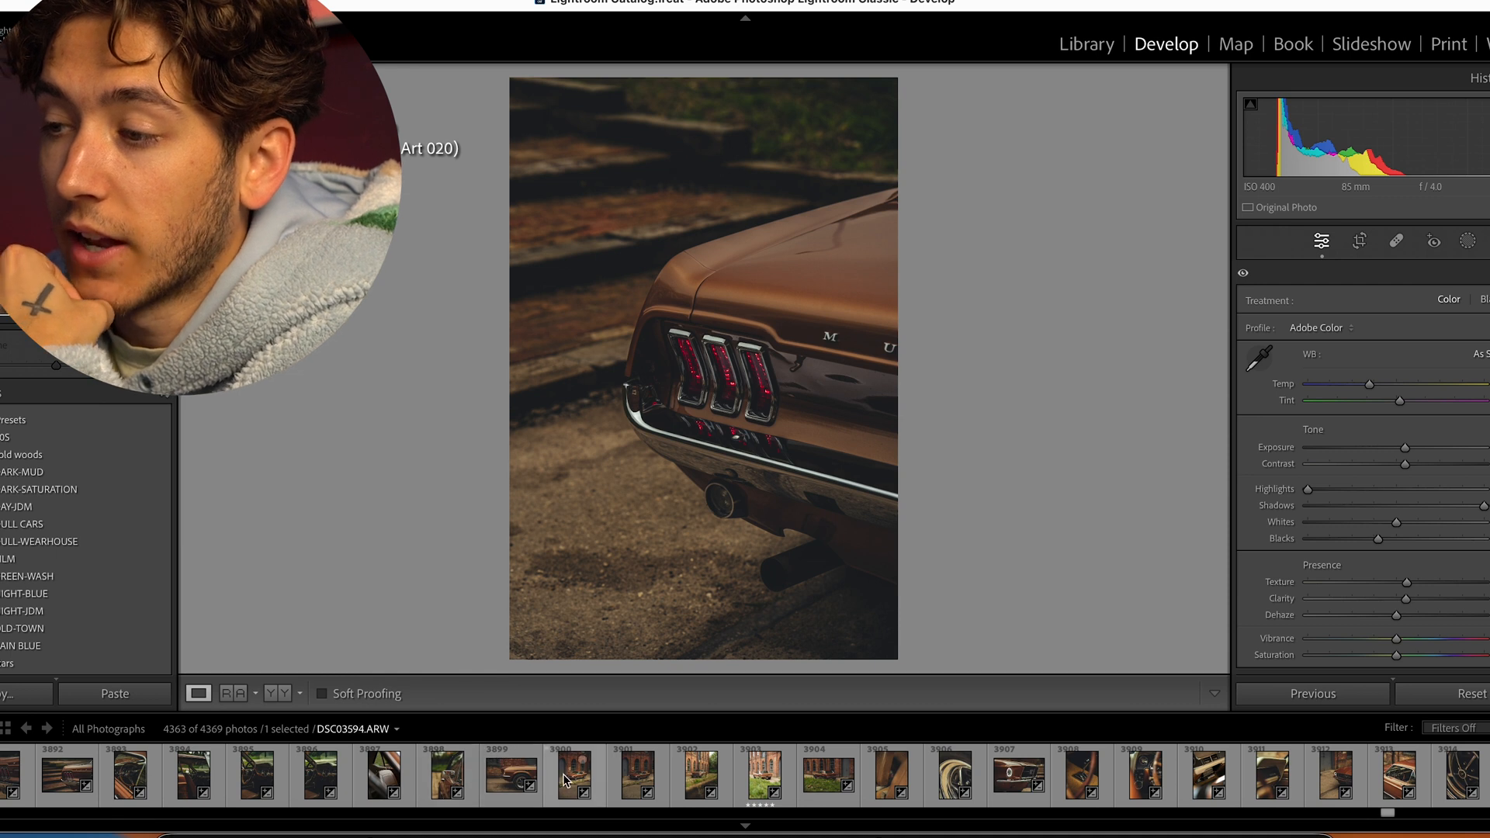
pyautogui.click(392, 778)
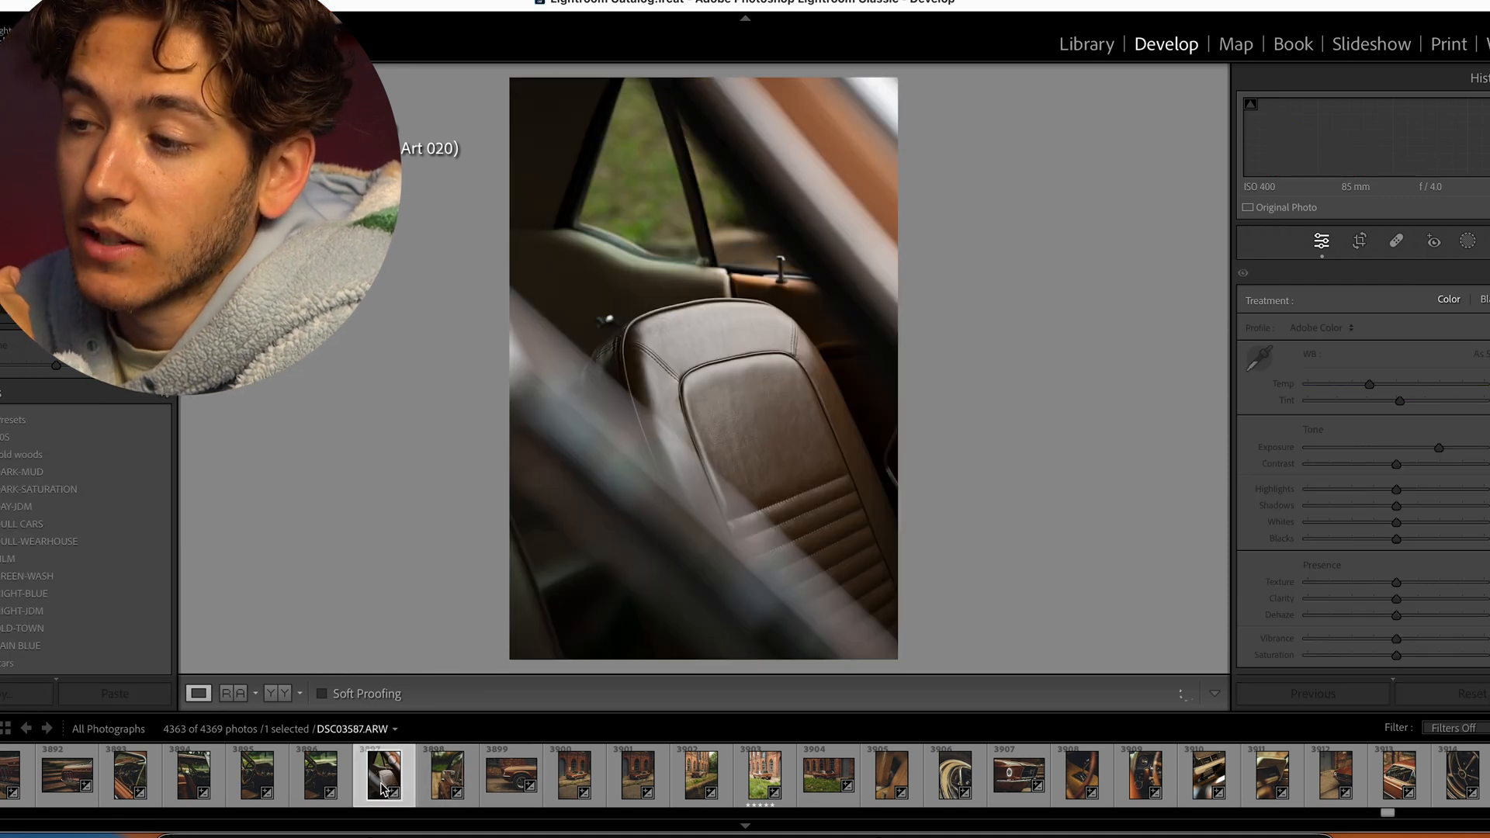
pyautogui.click(505, 785)
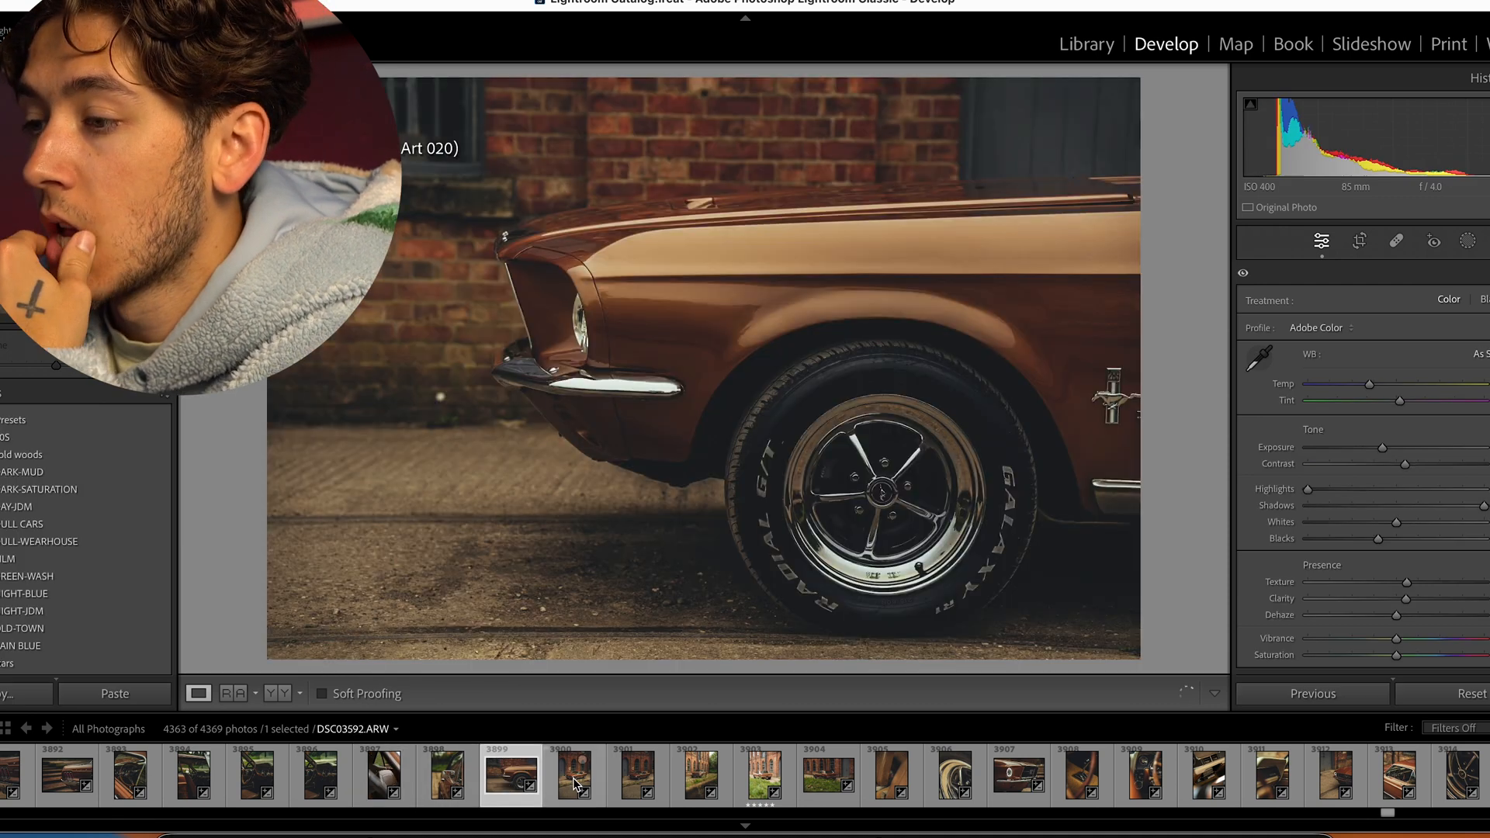
pyautogui.click(576, 778)
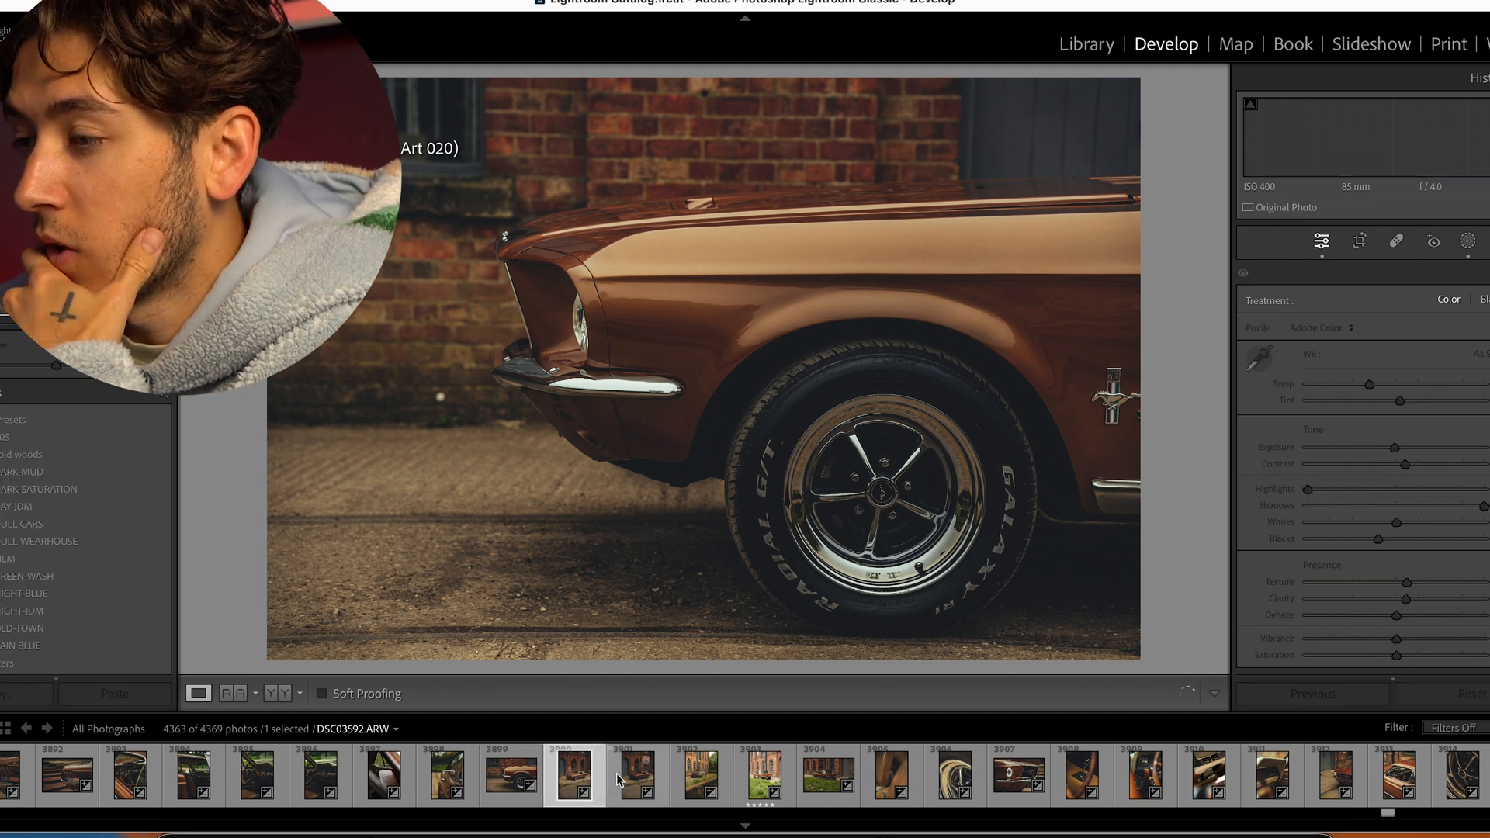
pyautogui.click(630, 780)
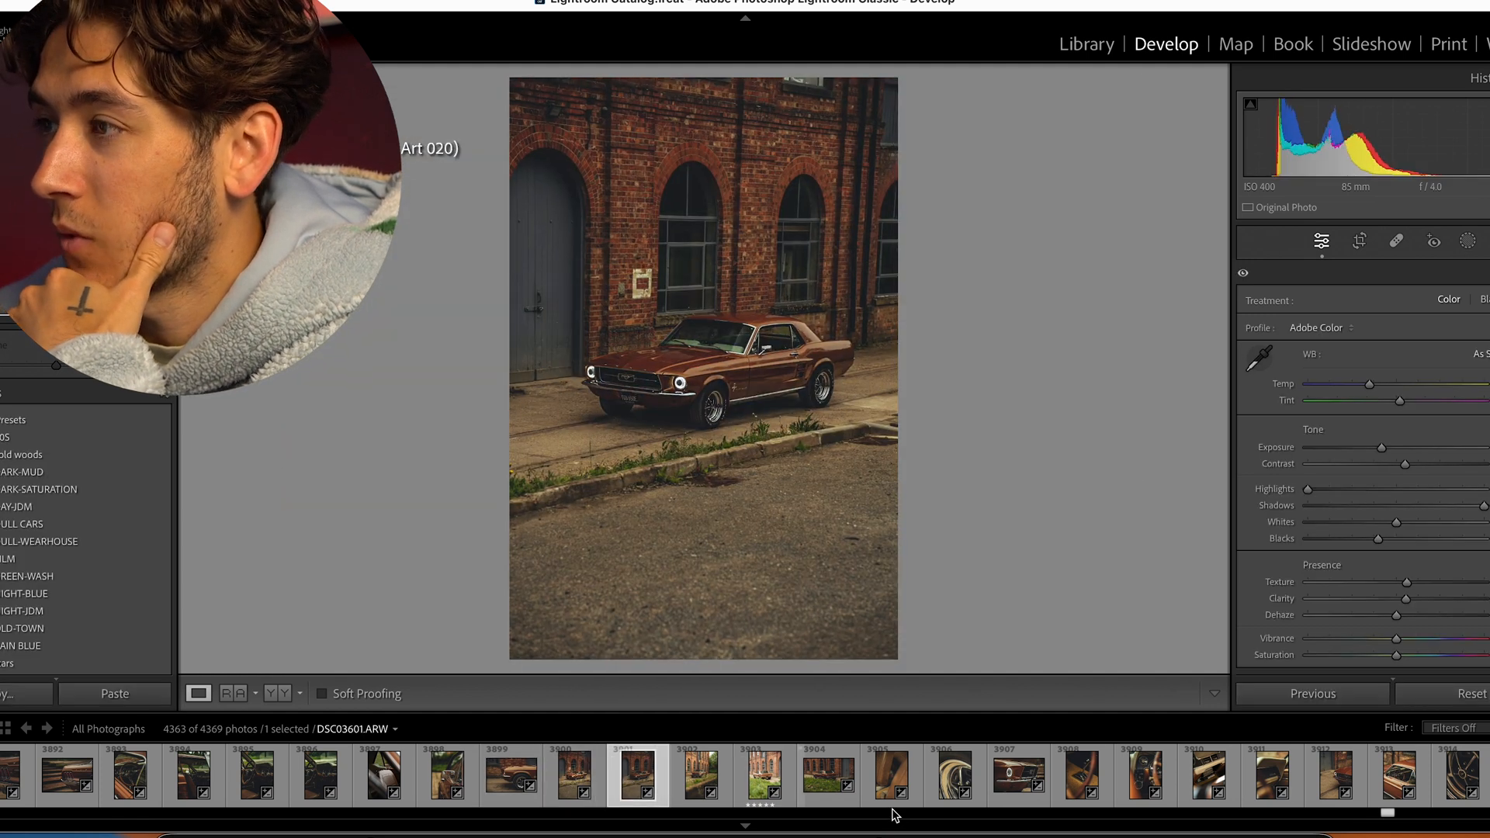
pyautogui.click(829, 783)
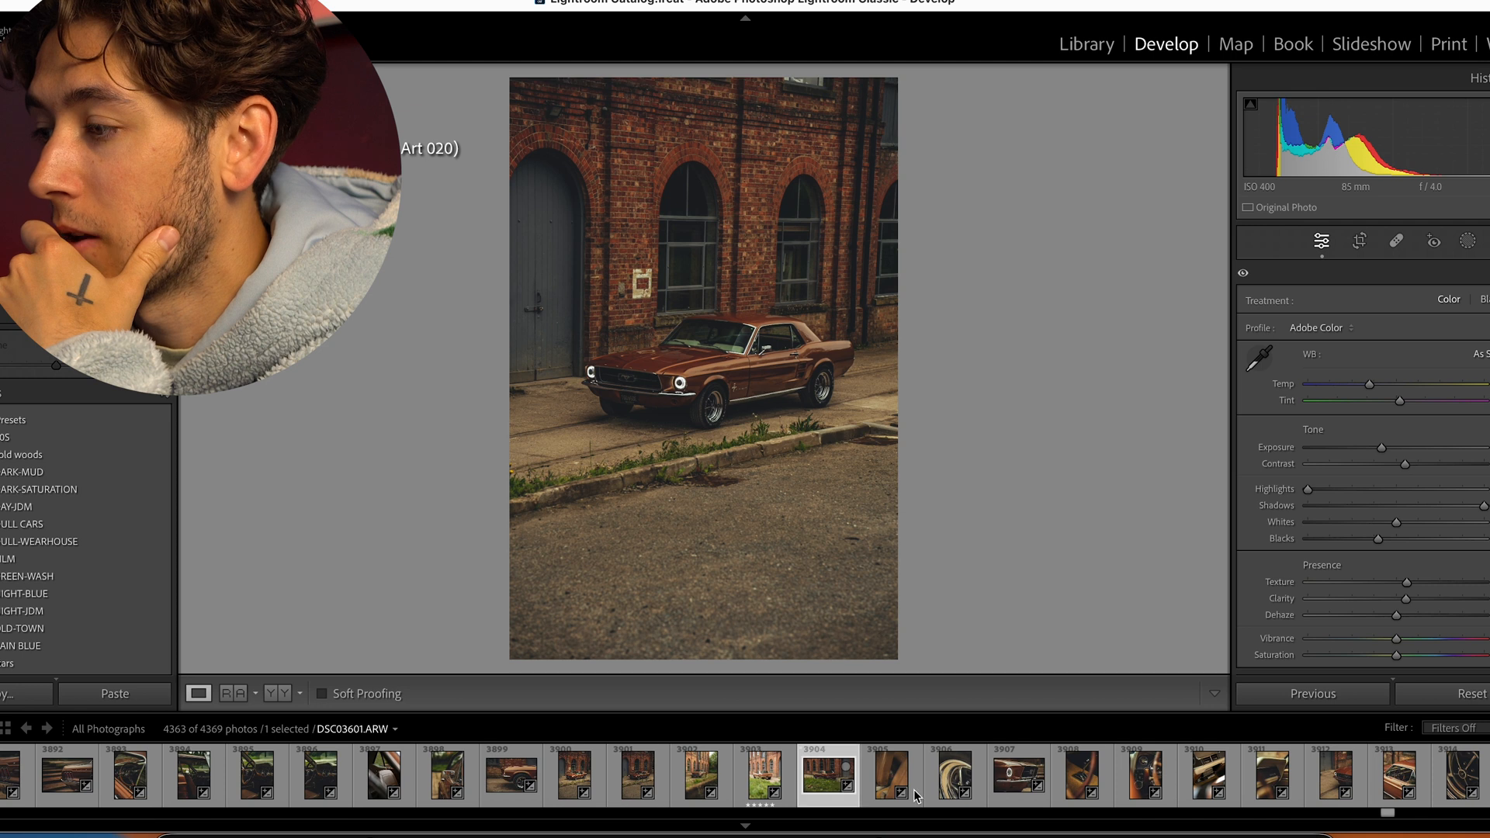
pyautogui.click(1089, 788)
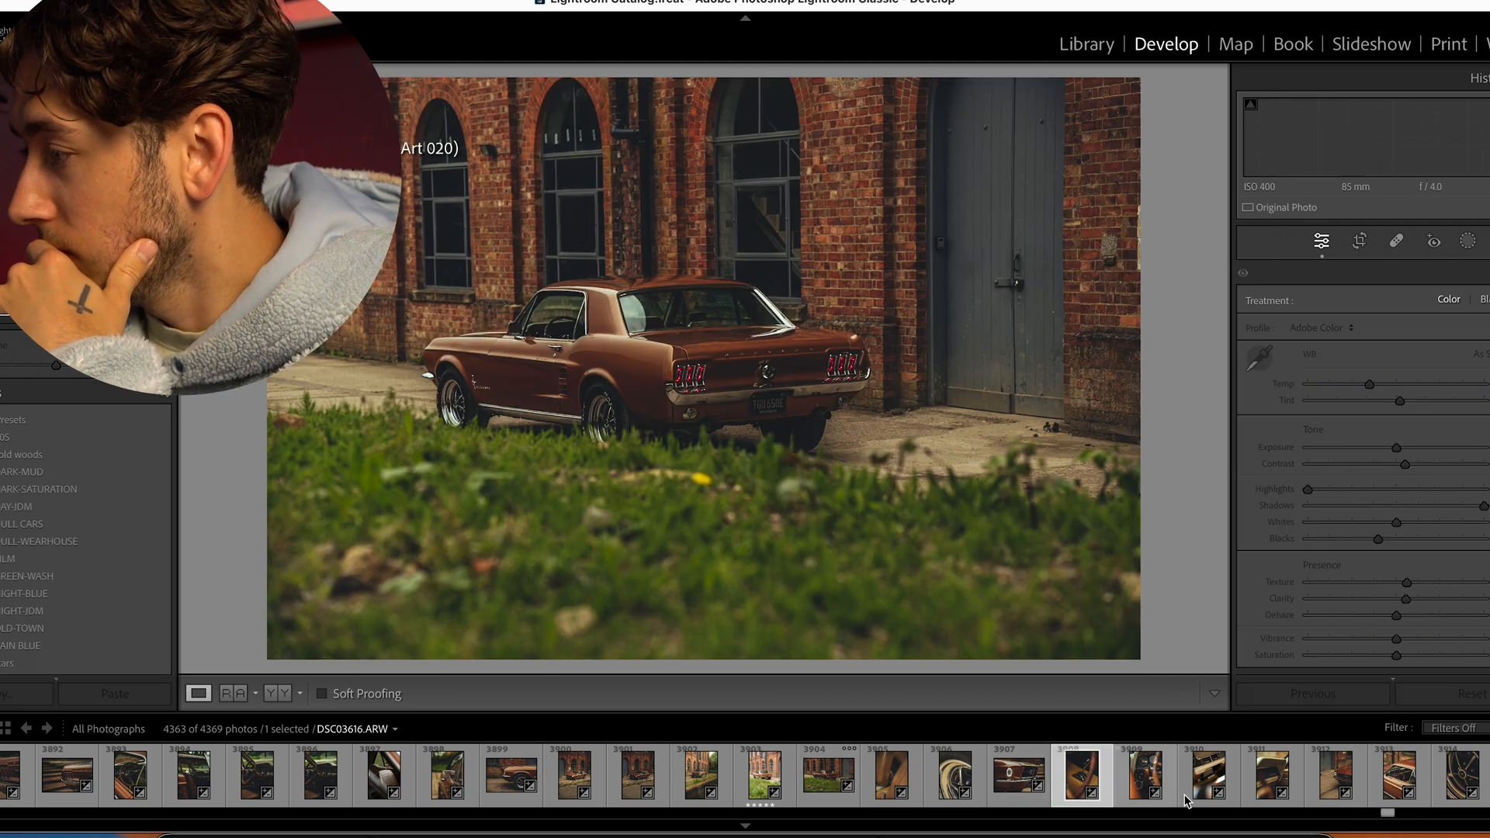
pyautogui.moveTo(1388, 813); pyautogui.dragTo(1393, 814)
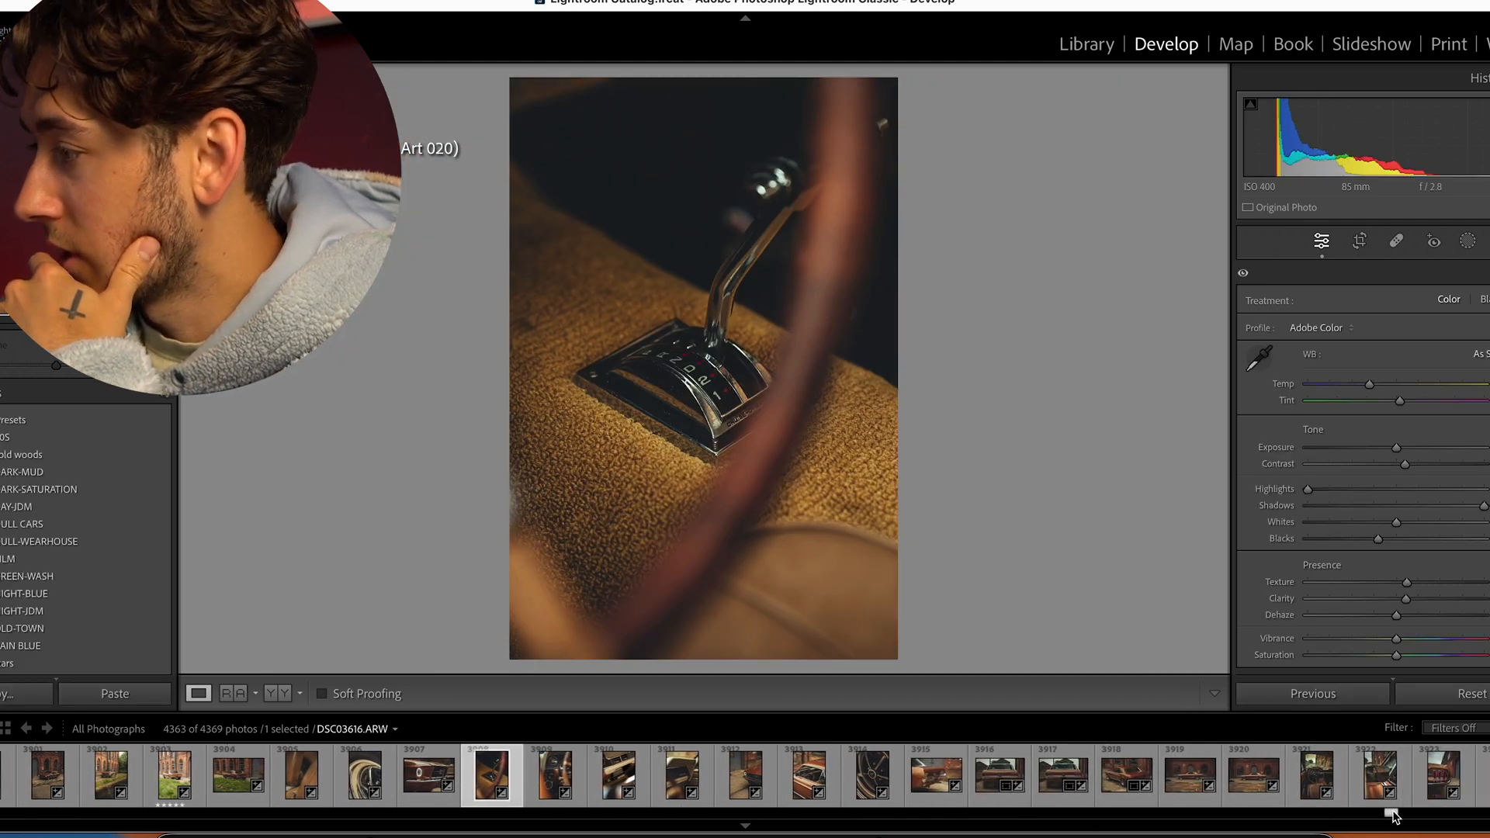
pyautogui.click(1042, 776)
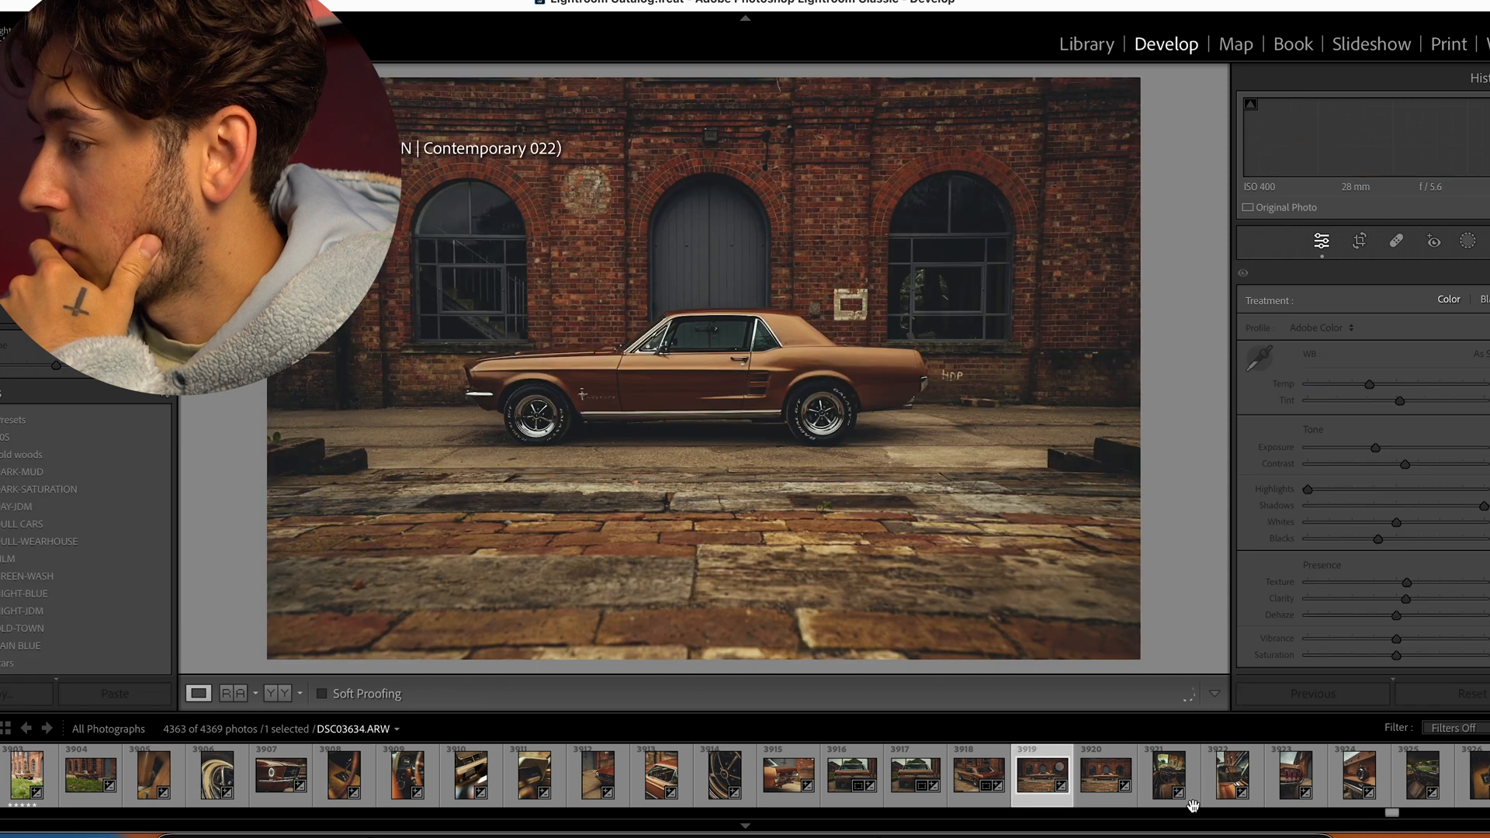
pyautogui.moveTo(1389, 815); pyautogui.dragTo(1396, 815)
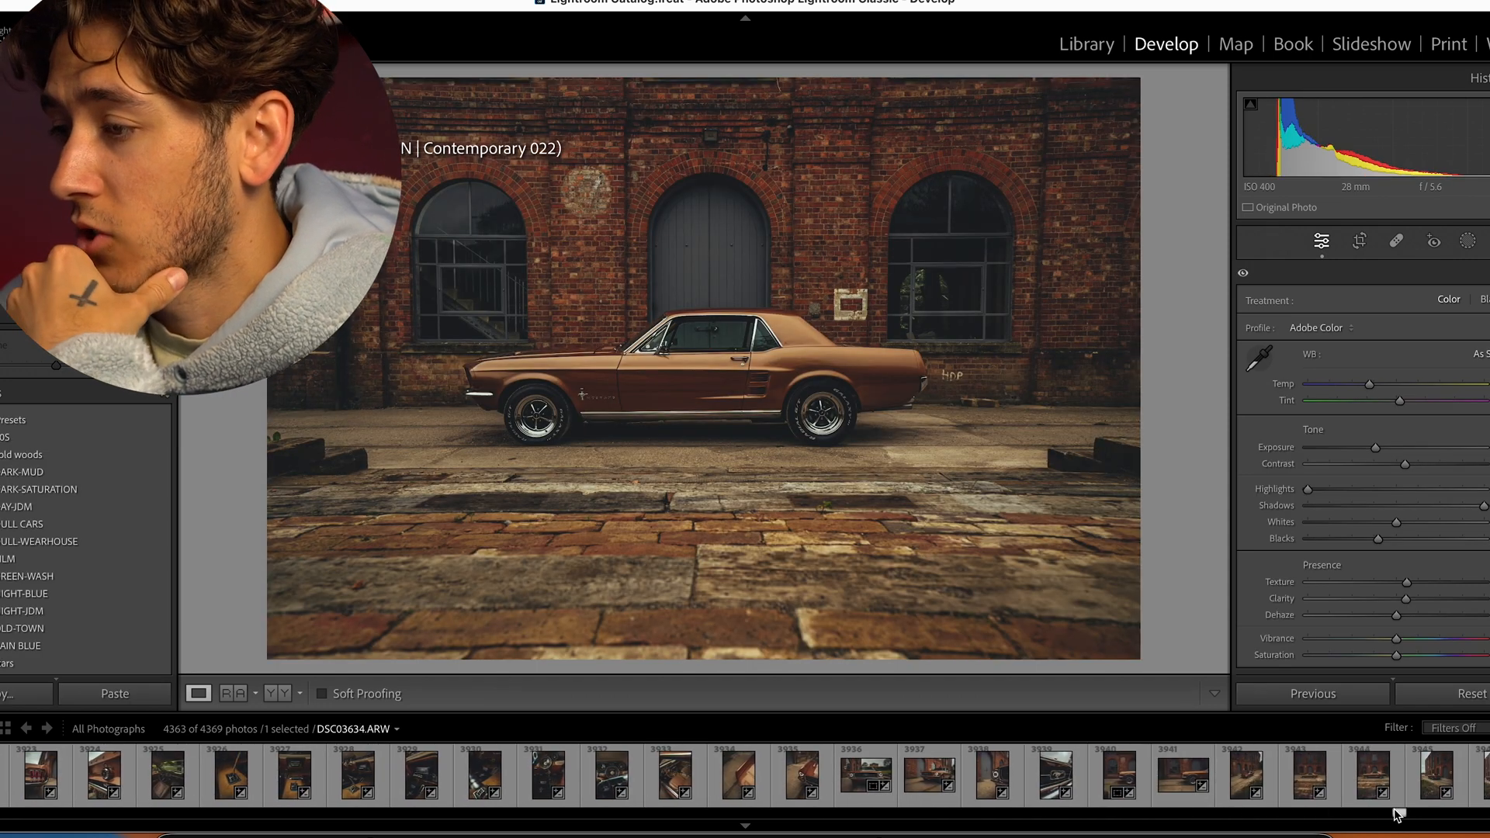
pyautogui.click(738, 775)
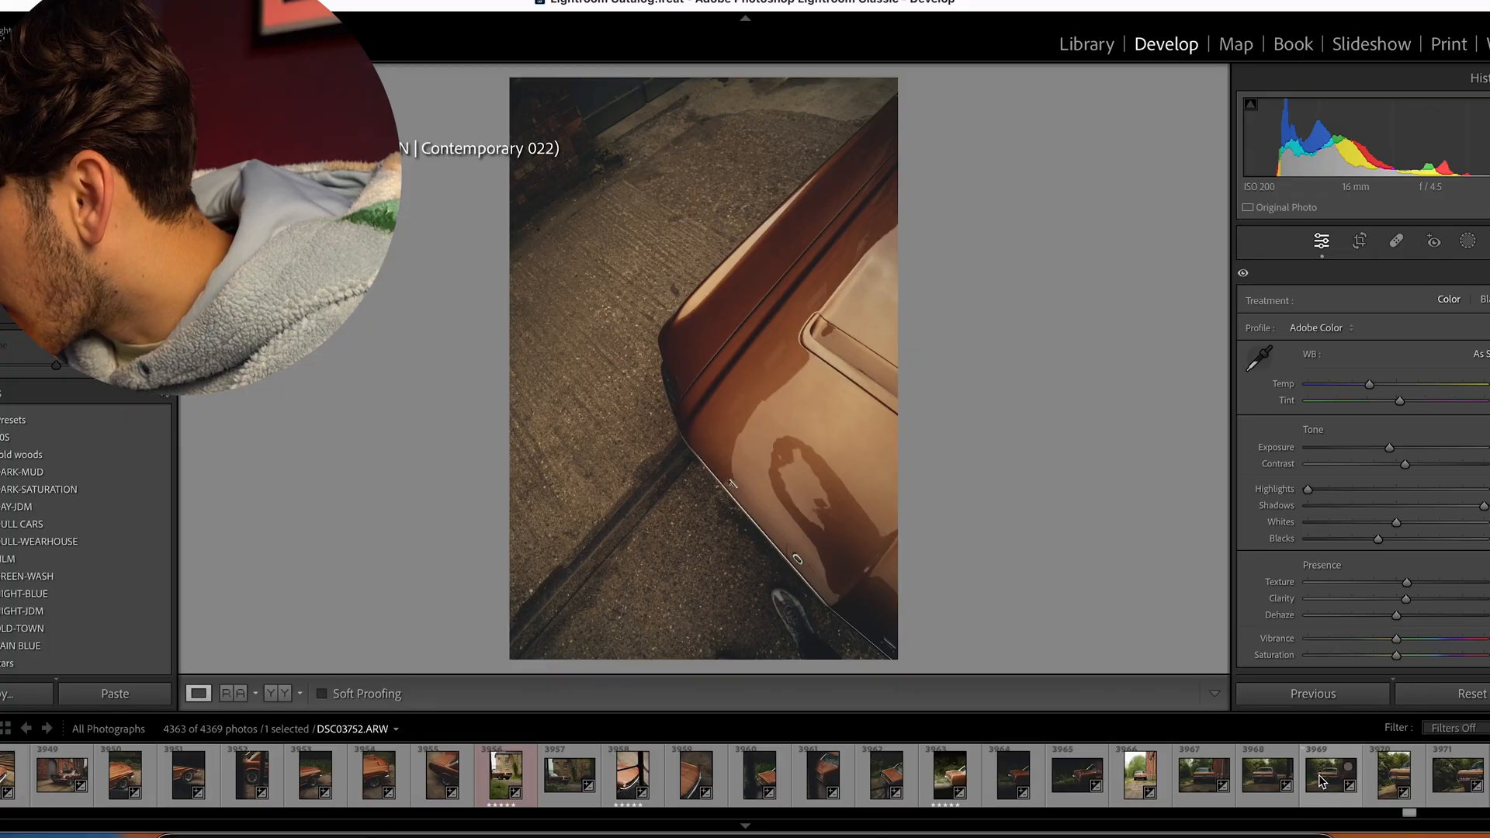
# - Open the rear shot of the car against the trees, DSC03752, inspect its tail lights up close, and return to the full view
pyautogui.click(1327, 780)
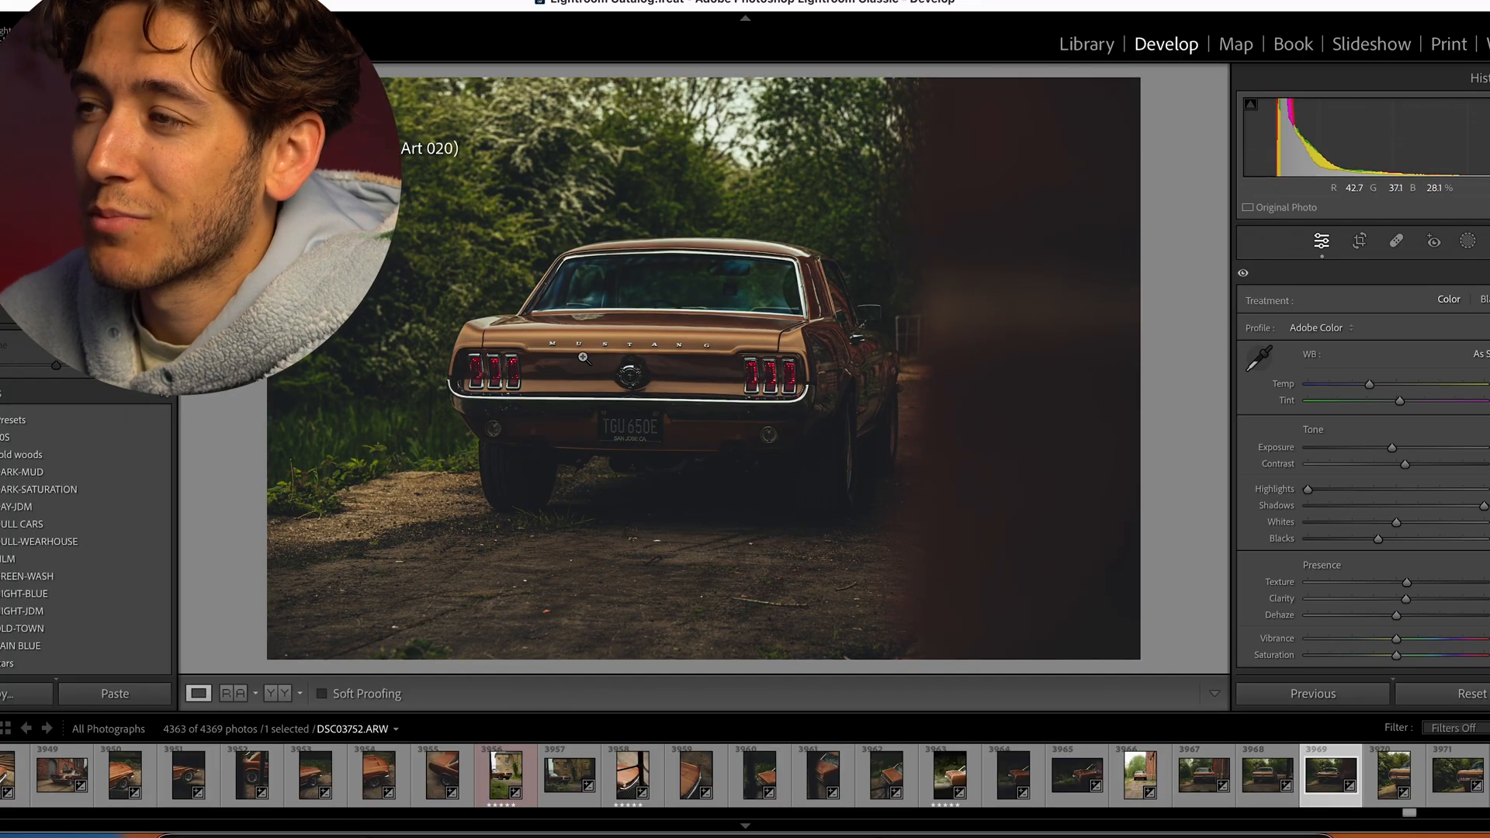
pyautogui.click(501, 357)
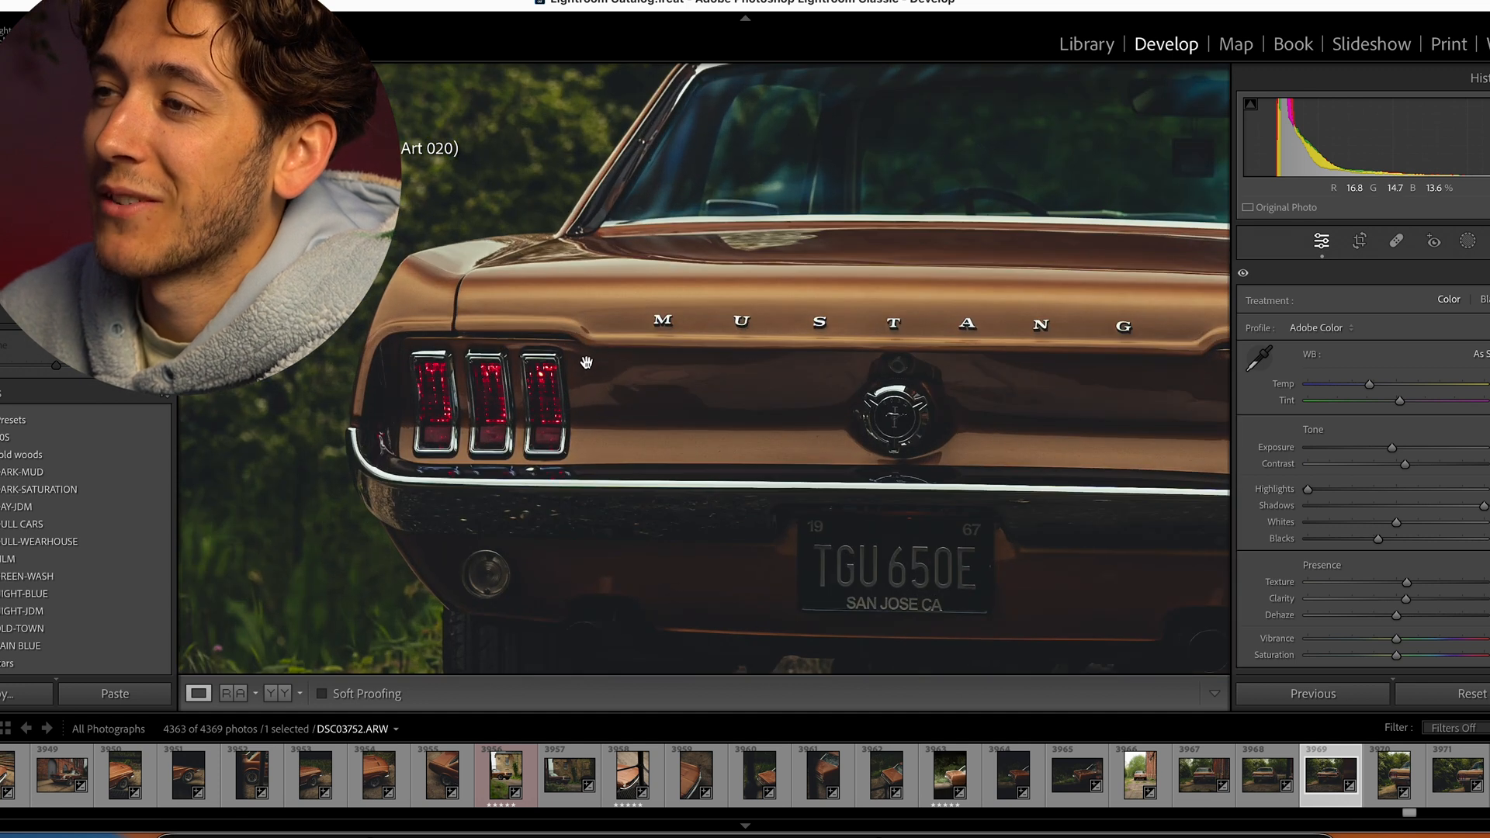
pyautogui.click(585, 362)
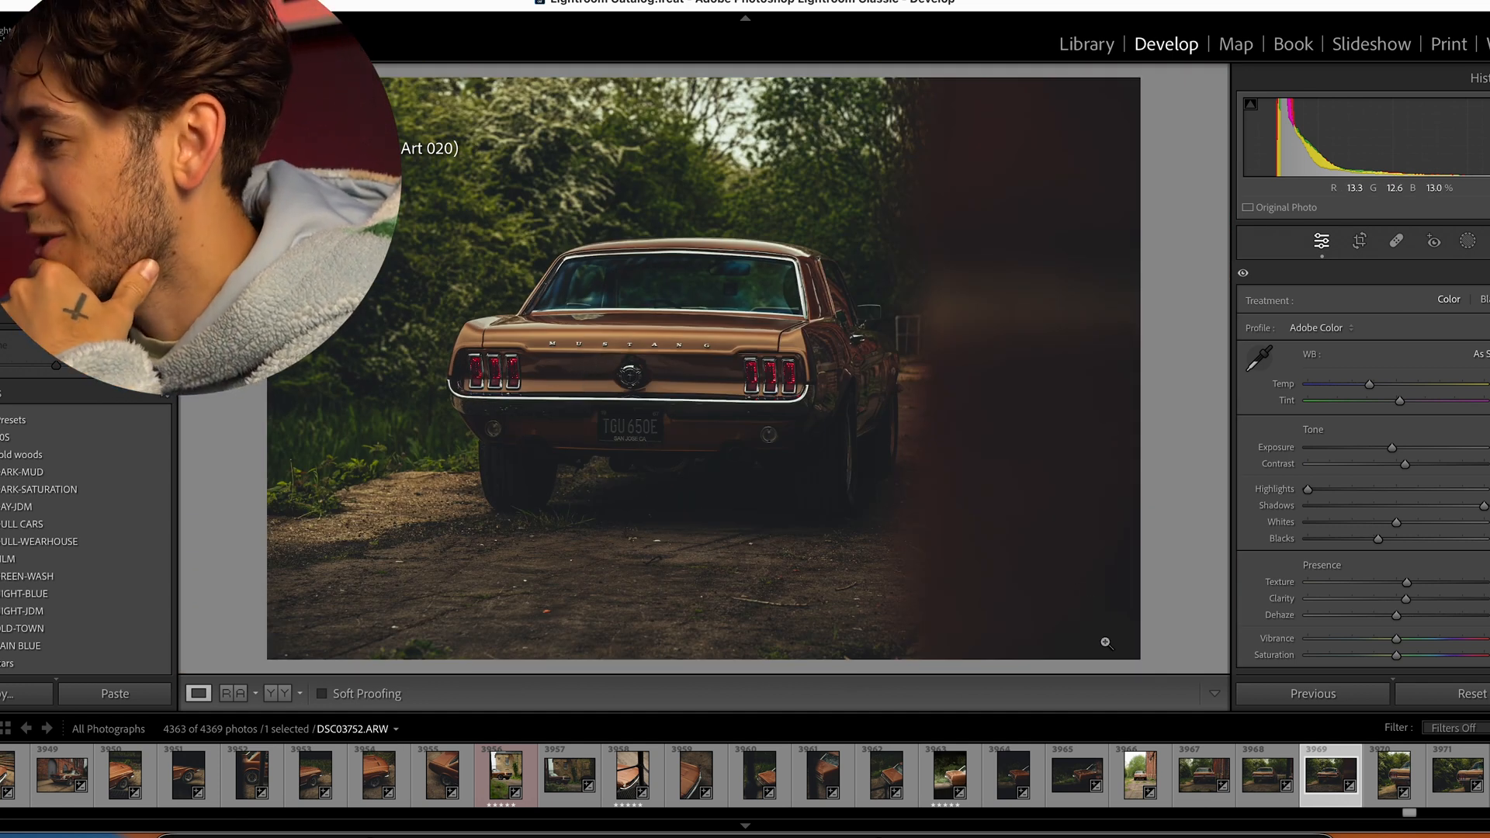
# - View the close-up of the car's bodywork and chrome bumper, DSC03726, and return to the straight-on rear photo DSC03572
pyautogui.click(1028, 772)
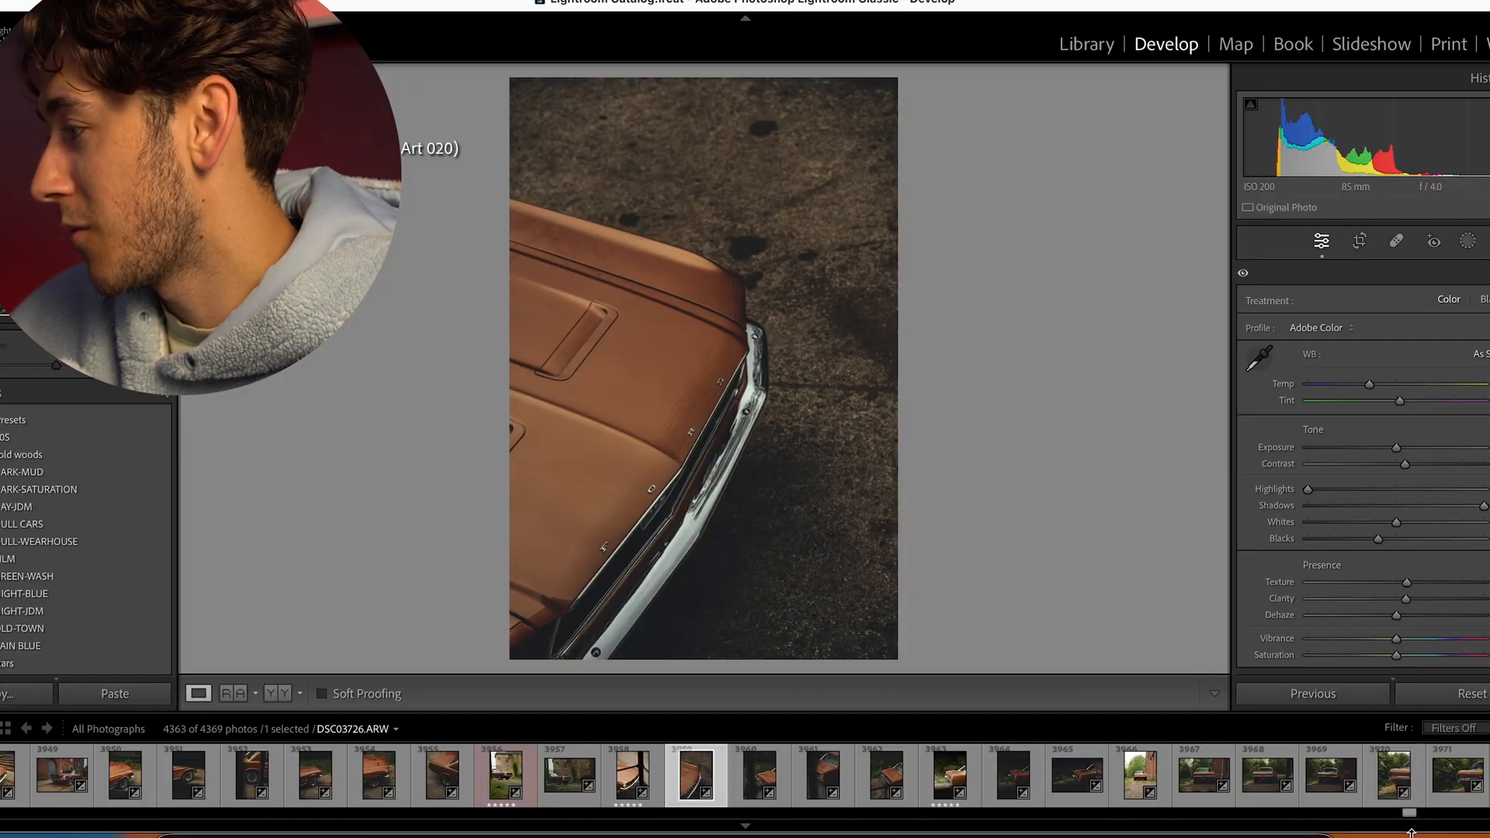
pyautogui.moveTo(1412, 821)
pyautogui.mouseDown()
pyautogui.moveTo(1426, 818)
pyautogui.moveTo(1391, 830)
pyautogui.mouseUp()
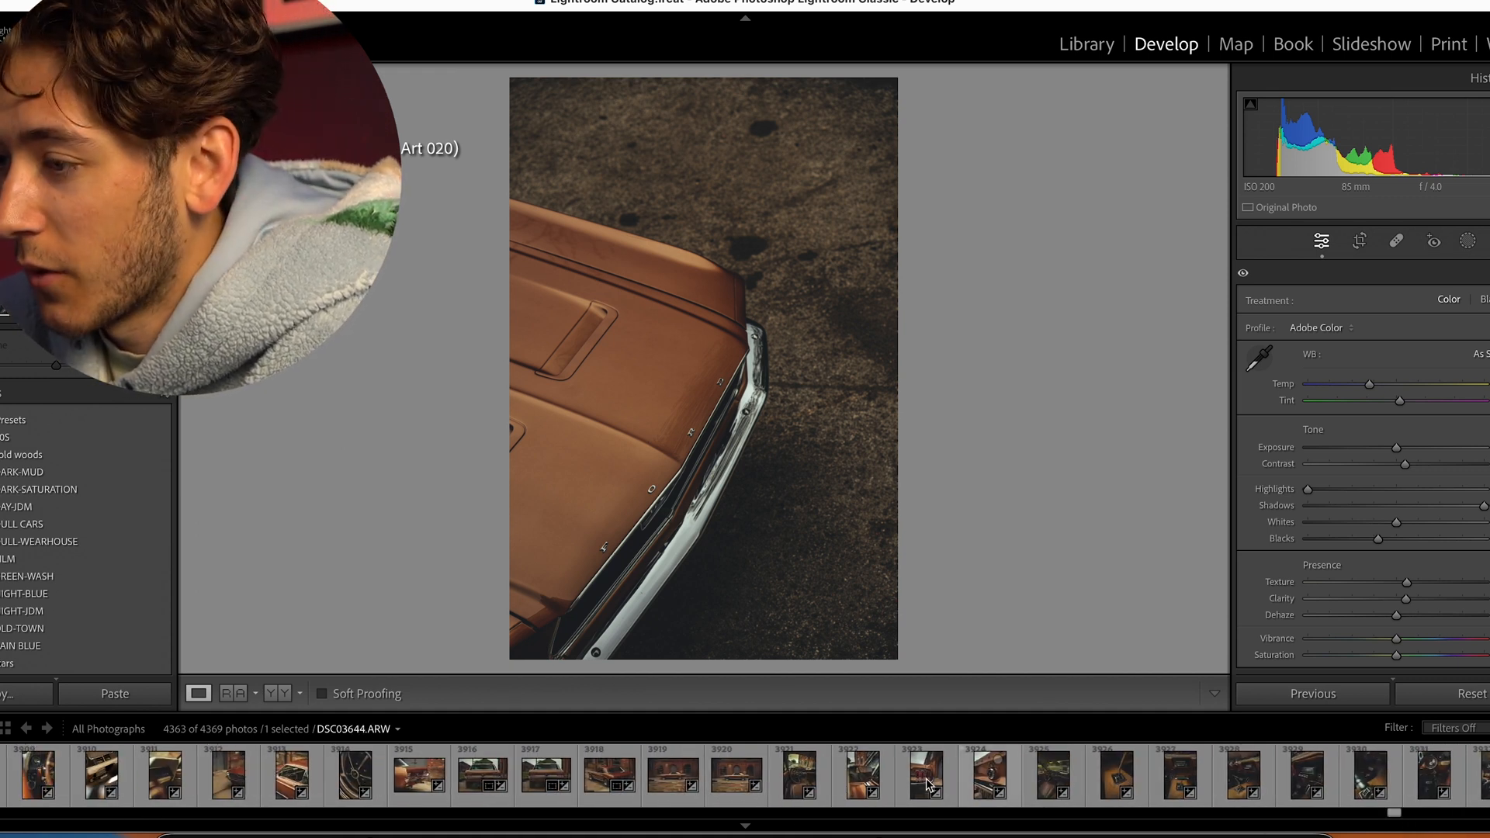
pyautogui.click(326, 768)
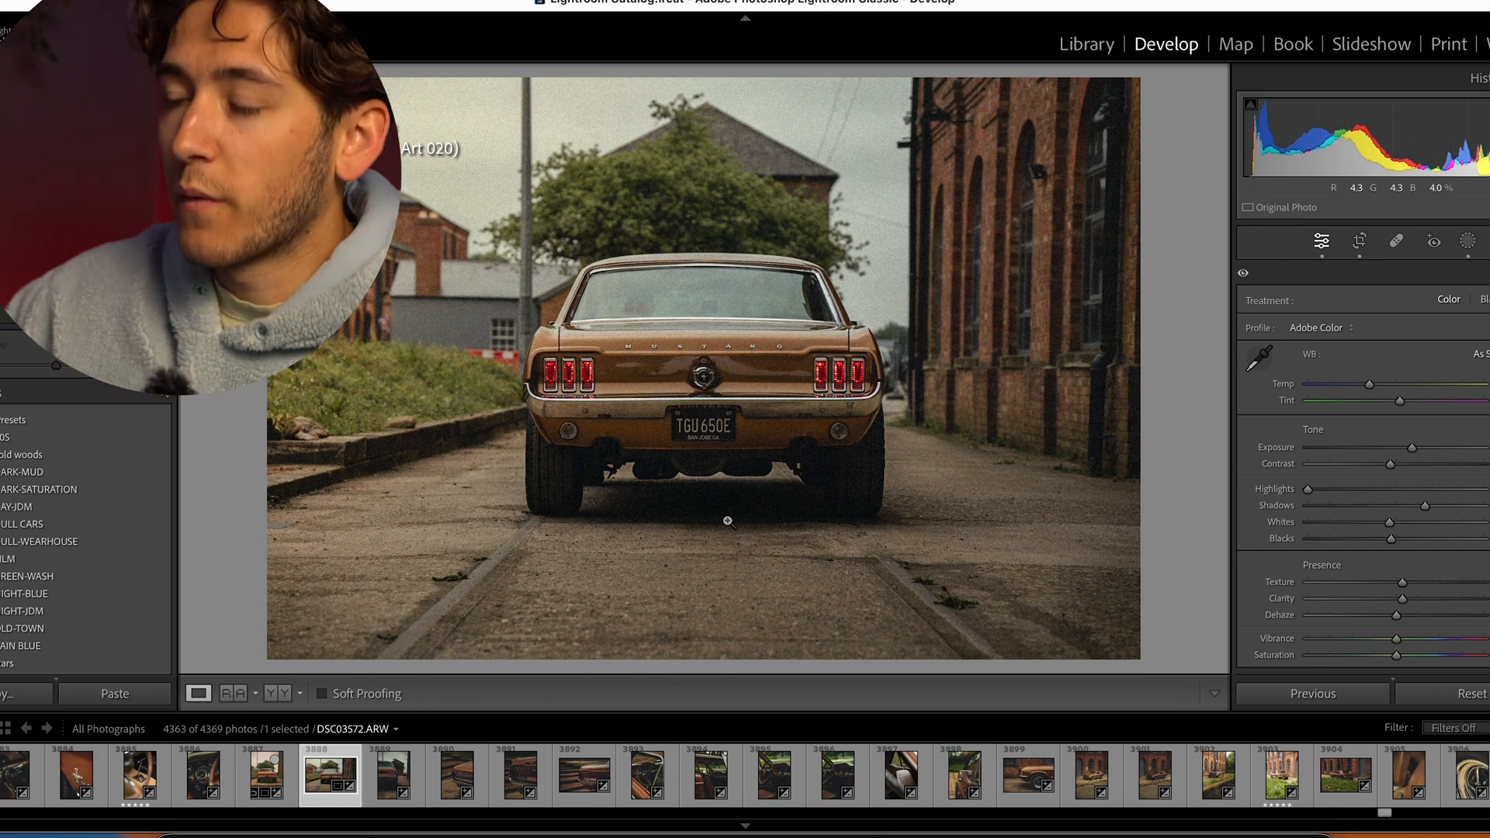